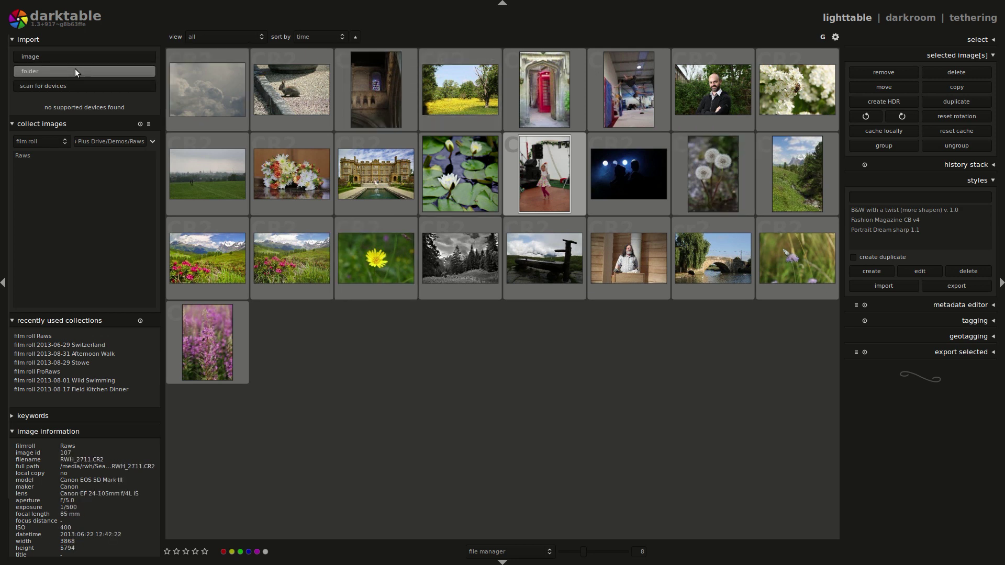
- Import the 2013-07-24 Motorbike folder from the Seagate Backup Plus Drive's Photos directory as a film roll
left_click(75, 72)
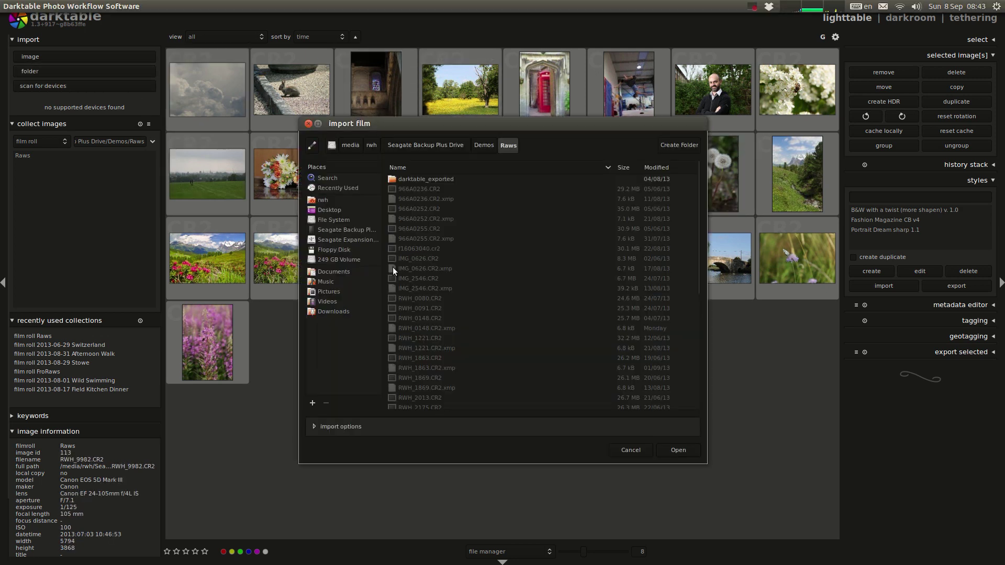
left_click(360, 234)
double_click(419, 236)
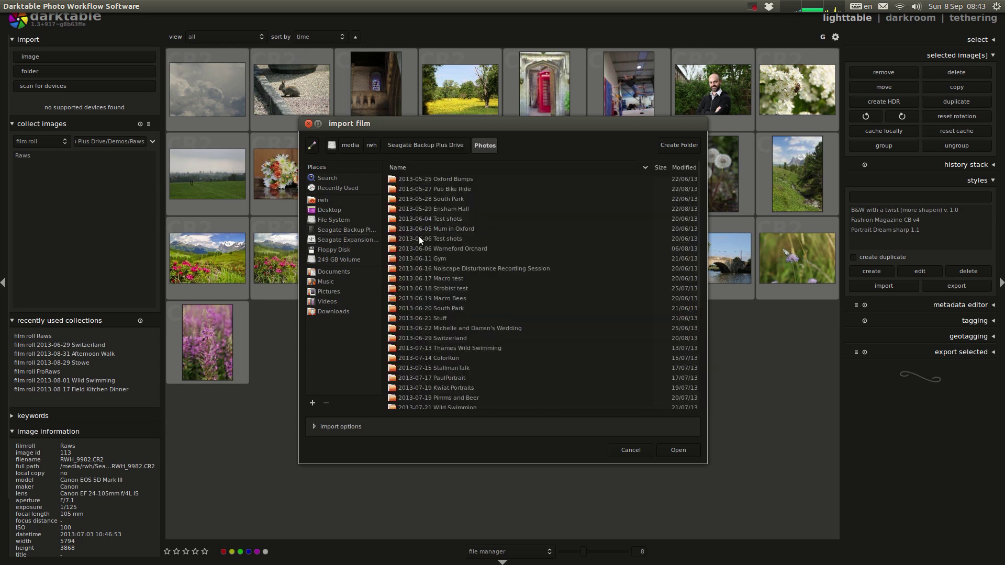
scroll(454, 336, "down", 5)
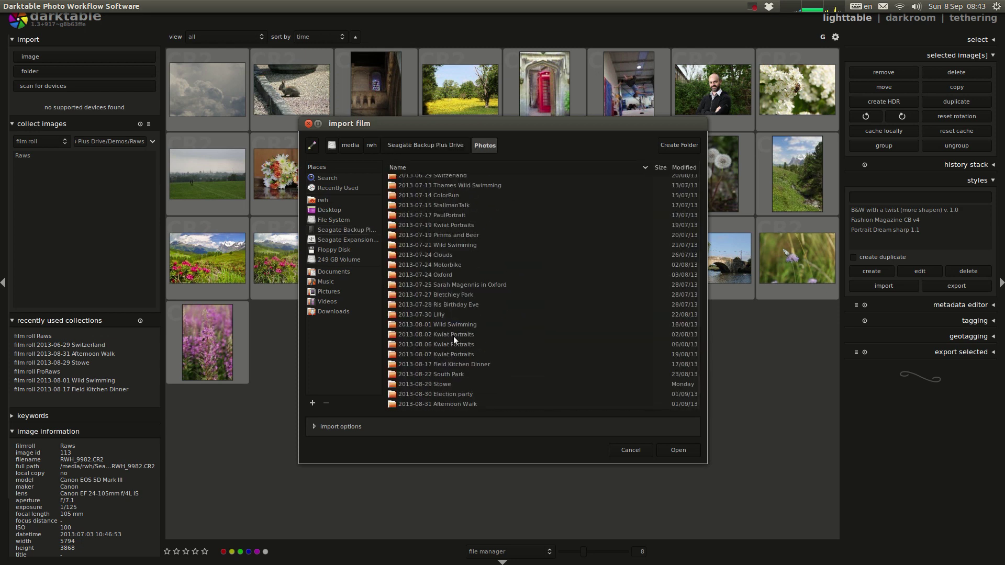
double_click(459, 263)
left_click(680, 448)
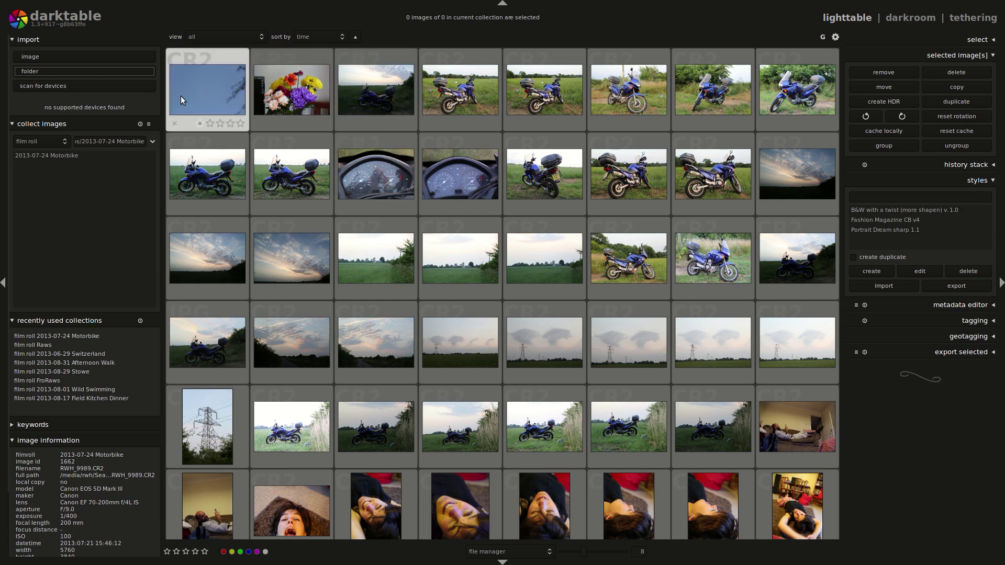
- Flip through the Motorbike photos at full size and give the dashboard photo two stars
scroll(181, 95, "up", 7)
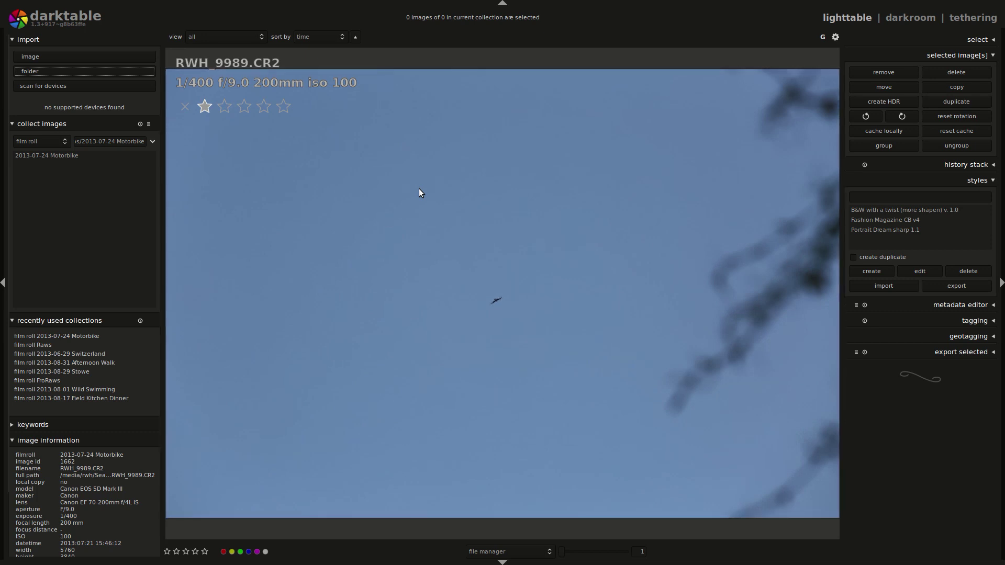
scroll(419, 188, "down", 1)
scroll(419, 188, "down", 1)
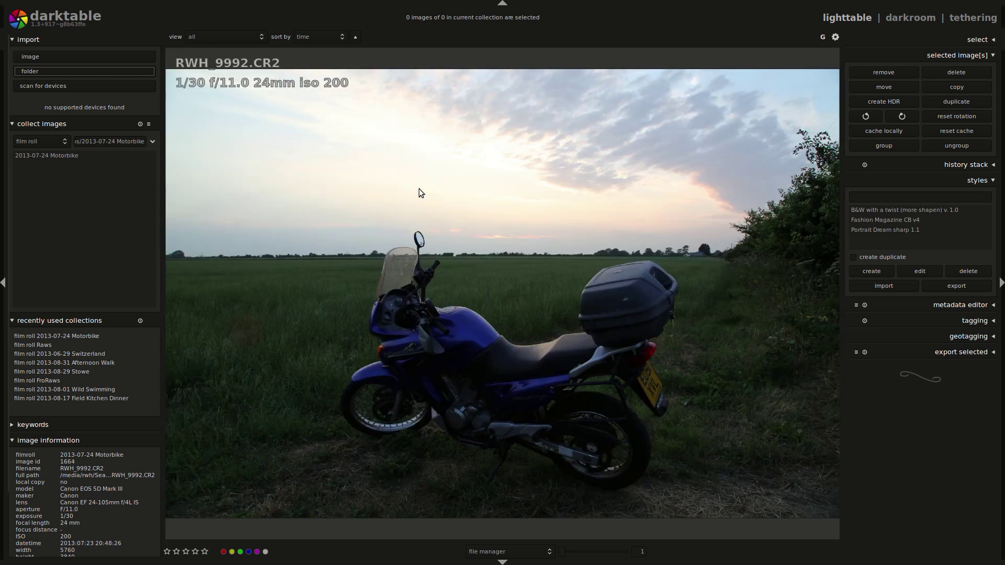
scroll(419, 193, "down", 1)
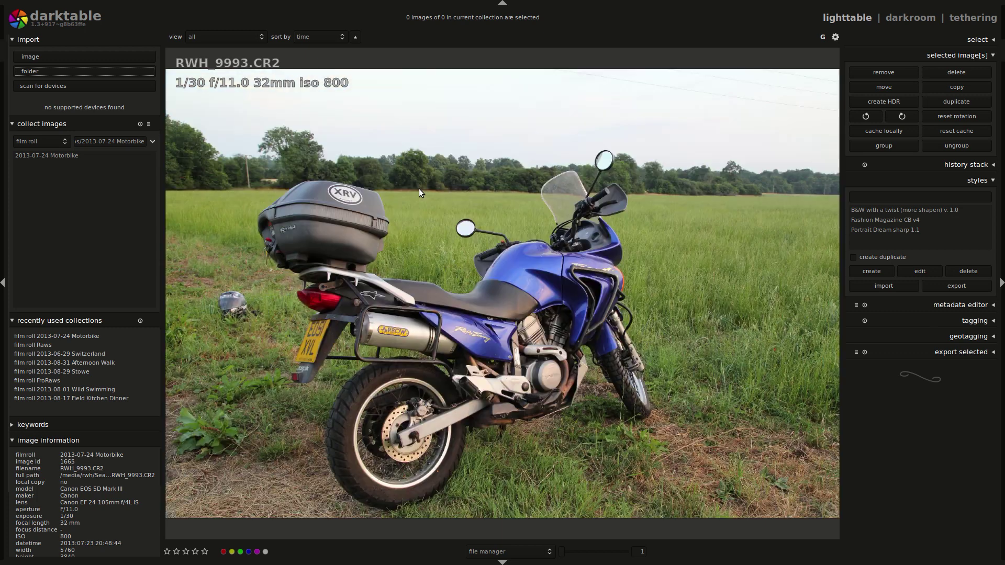
scroll(432, 191, "down", 1)
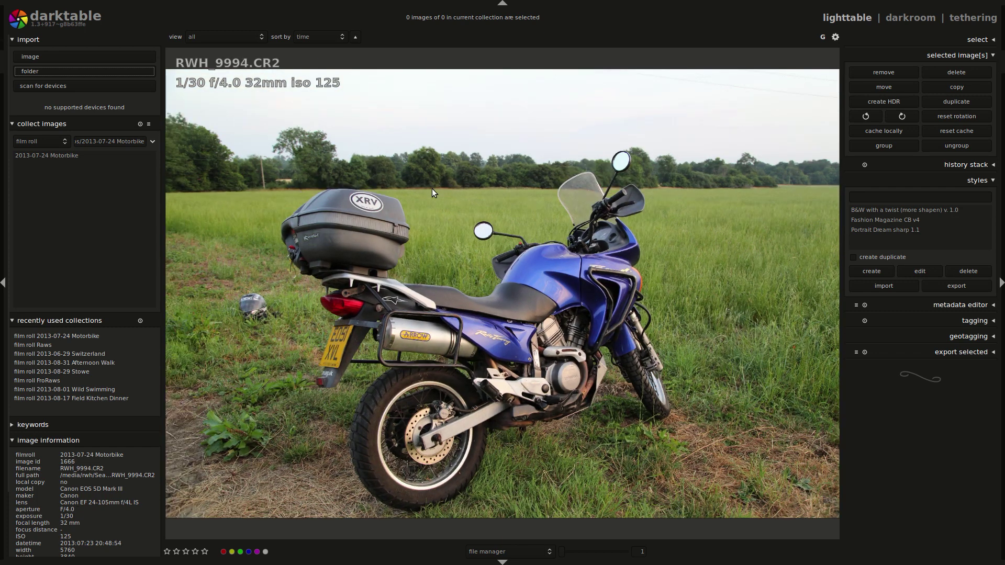
scroll(432, 191, "down", 1)
scroll(431, 189, "up", 1)
scroll(432, 189, "up", 1)
scroll(432, 188, "down", 1)
scroll(431, 191, "up", 1)
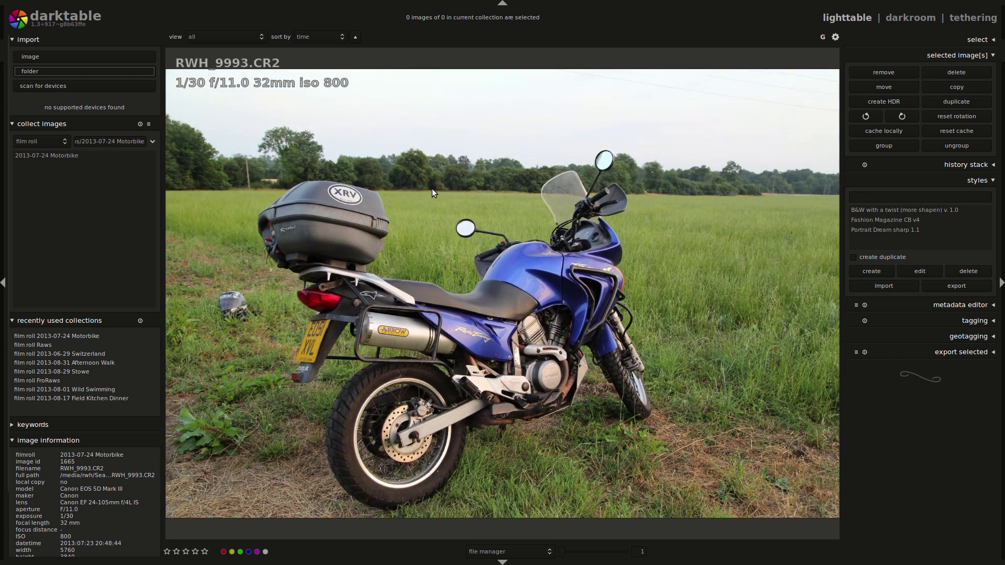
scroll(432, 191, "down", 1)
scroll(431, 191, "up", 1)
scroll(431, 189, "down", 1)
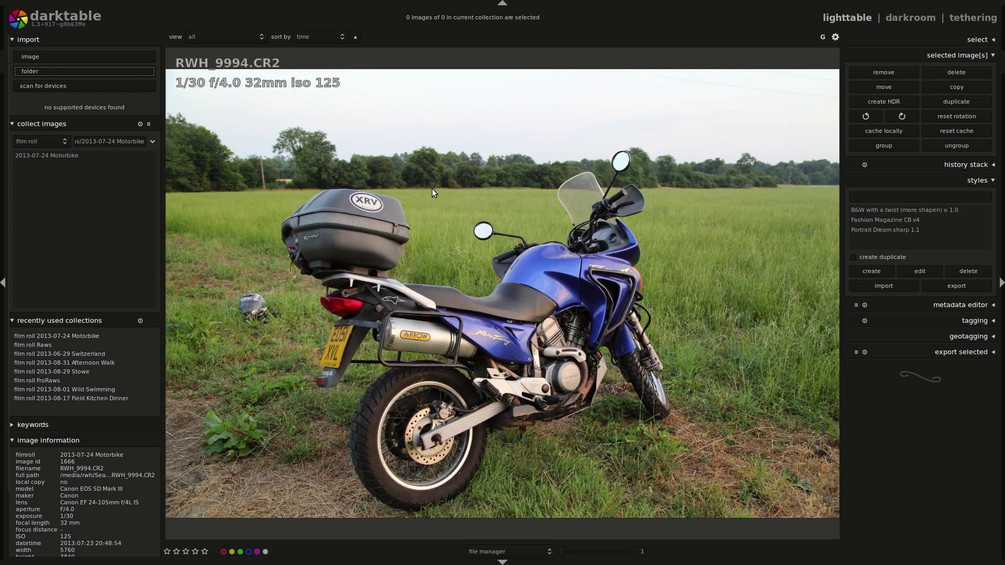
scroll(433, 188, "down", 1)
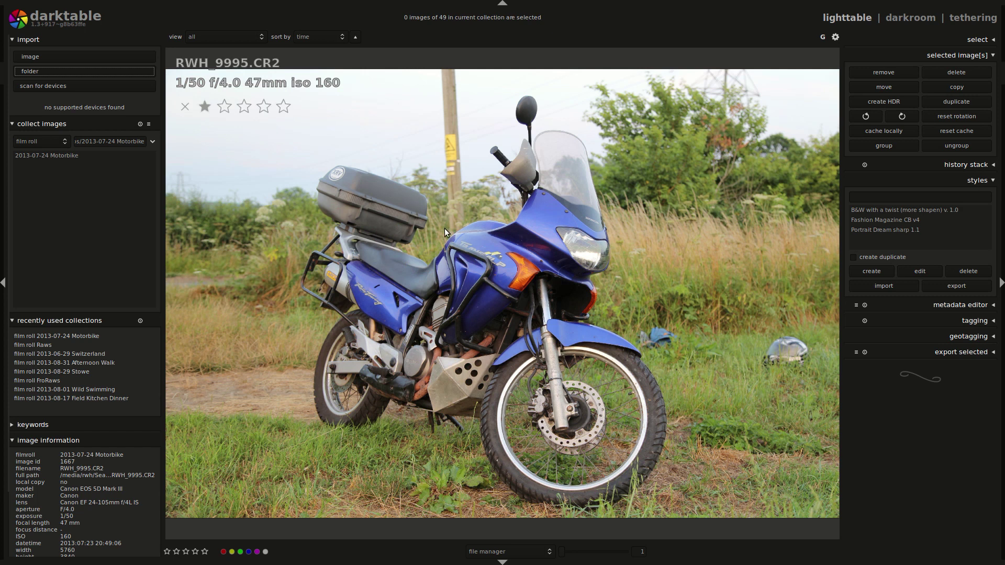
scroll(445, 228, "down", 1)
scroll(445, 228, "down", 1)
scroll(444, 228, "up", 2)
scroll(444, 228, "down", 3)
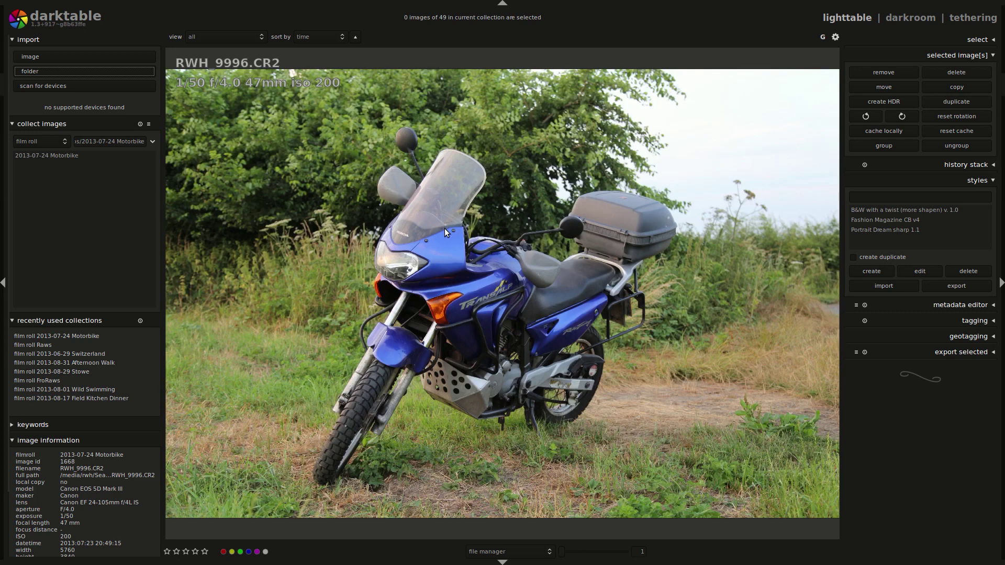
scroll(445, 229, "up", 2)
scroll(444, 229, "down", 2)
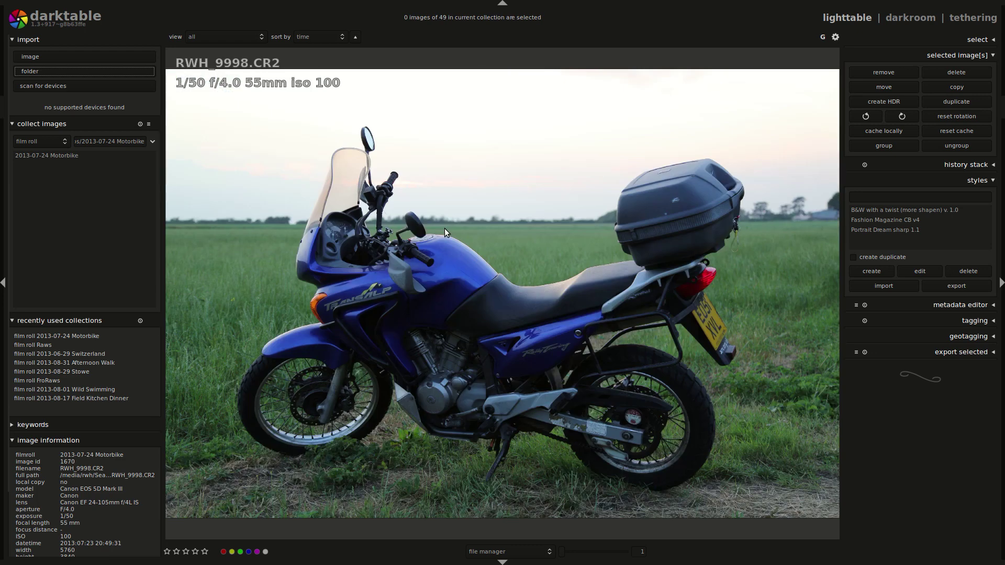
scroll(445, 228, "down", 2)
scroll(445, 229, "up", 1)
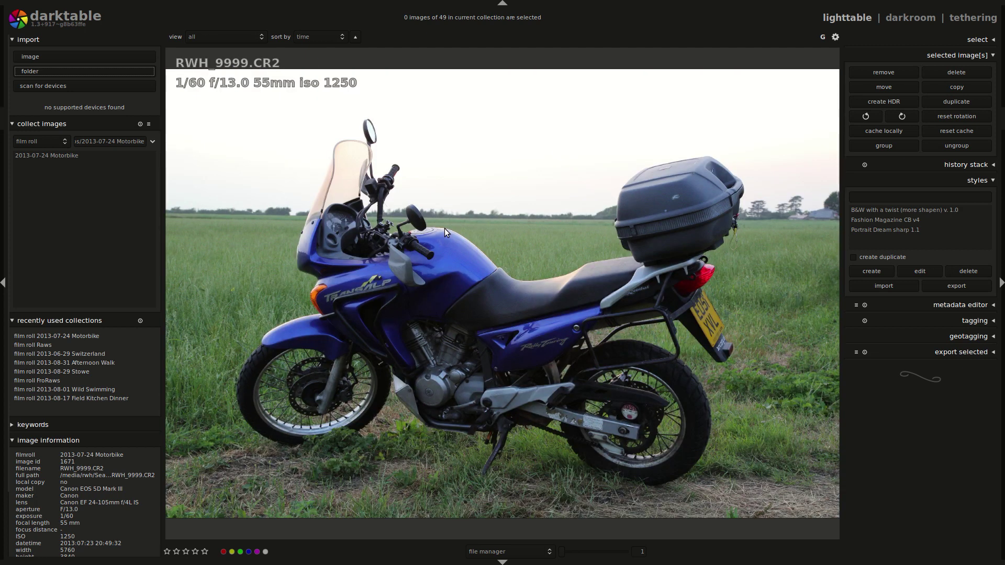
scroll(444, 228, "down", 2)
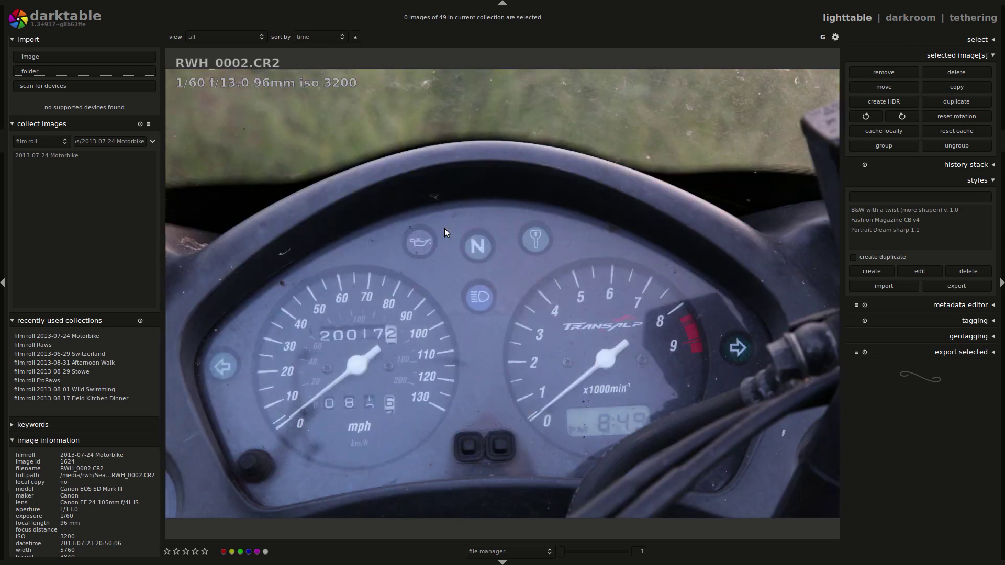
scroll(445, 228, "down", 1)
scroll(444, 228, "up", 1)
key("2")
- Give the RWH_0004 motorbike photo a two-star rating
scroll(445, 228, "down", 1)
scroll(445, 228, "down", 1)
scroll(445, 229, "up", 1)
scroll(445, 228, "down", 1)
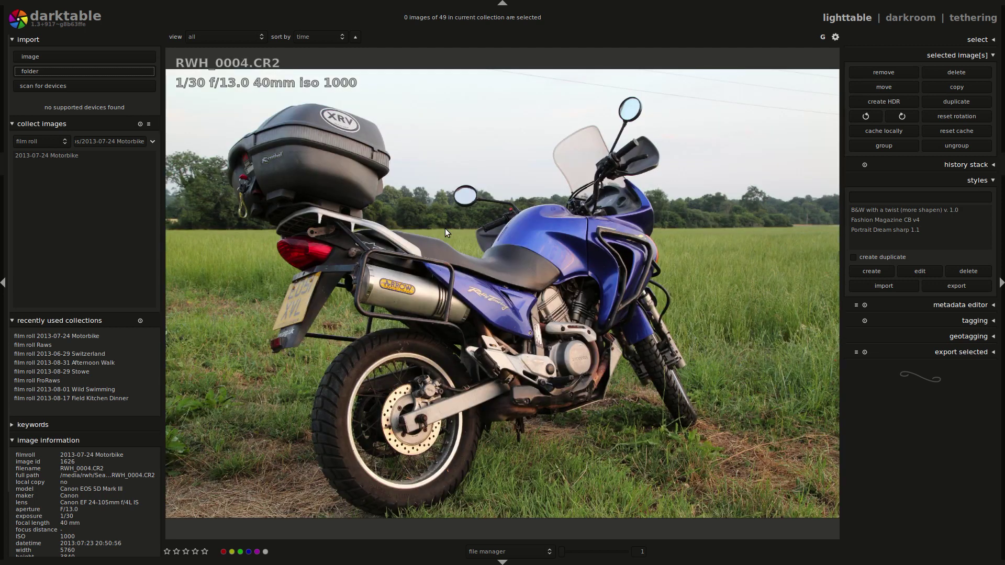
key("2")
- Keep browsing the full-size photos, ending on RWH_0031.CR2
scroll(445, 229, "down", 1)
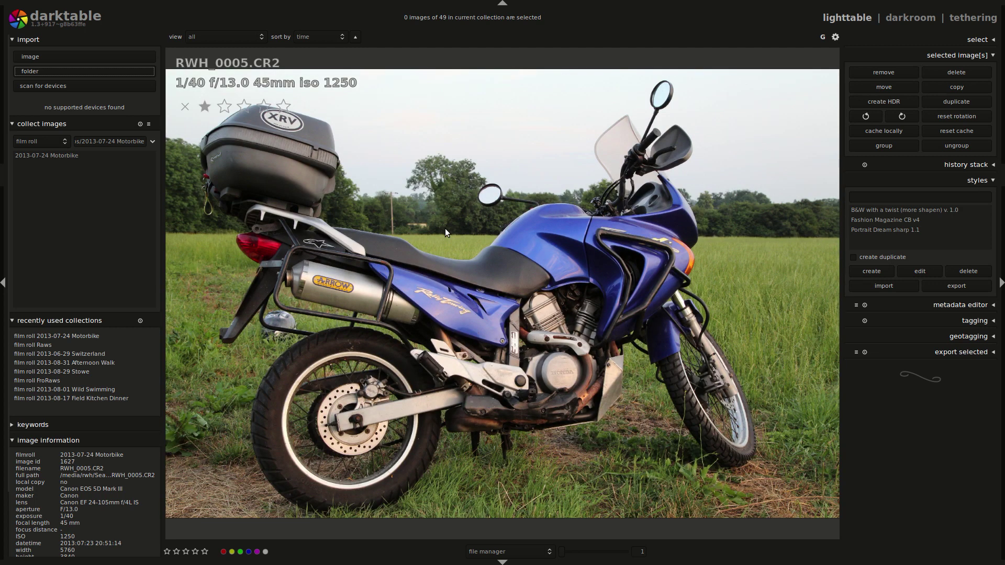
scroll(445, 228, "down", 1)
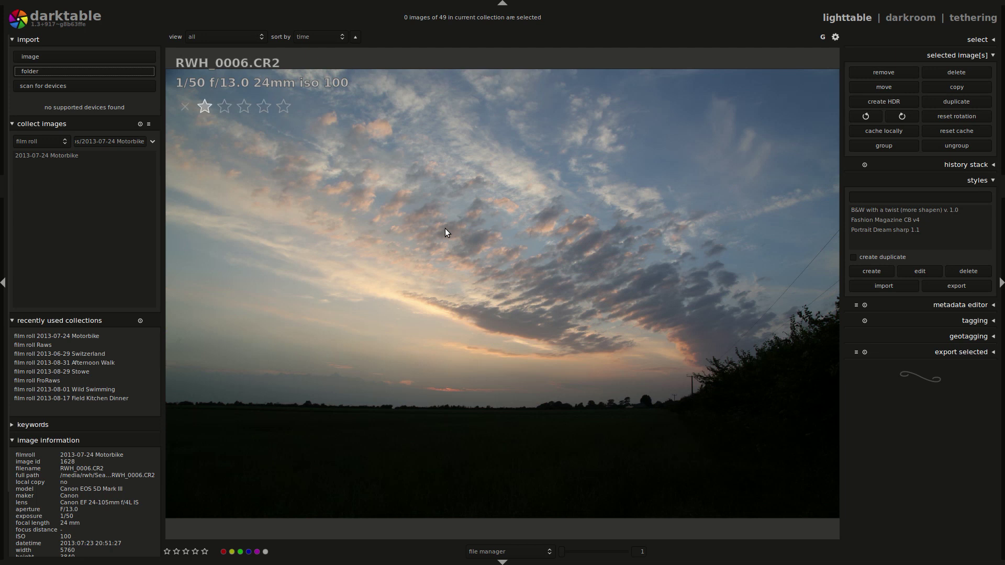
scroll(445, 228, "down", 1)
scroll(445, 228, "down", 1)
scroll(445, 228, "down", 2)
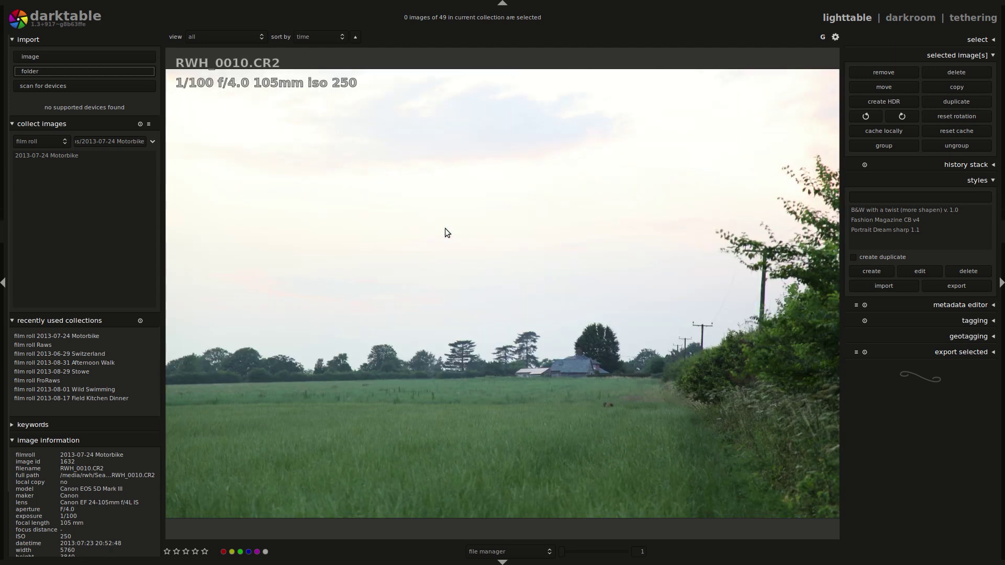
scroll(450, 230, "up", 1)
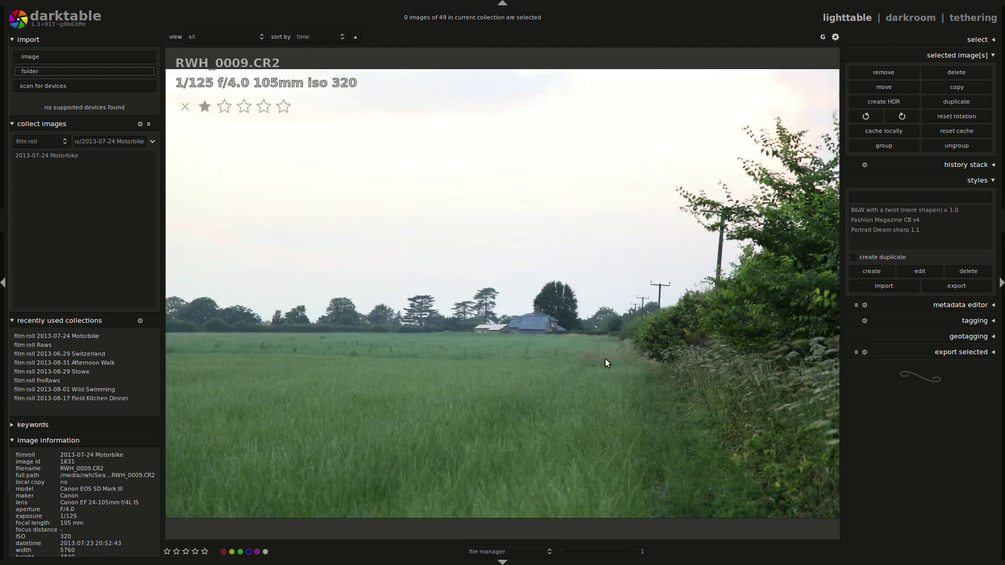
scroll(602, 358, "down", 3)
scroll(592, 353, "up", 4)
scroll(593, 353, "down", 4)
scroll(698, 365, "down", 1)
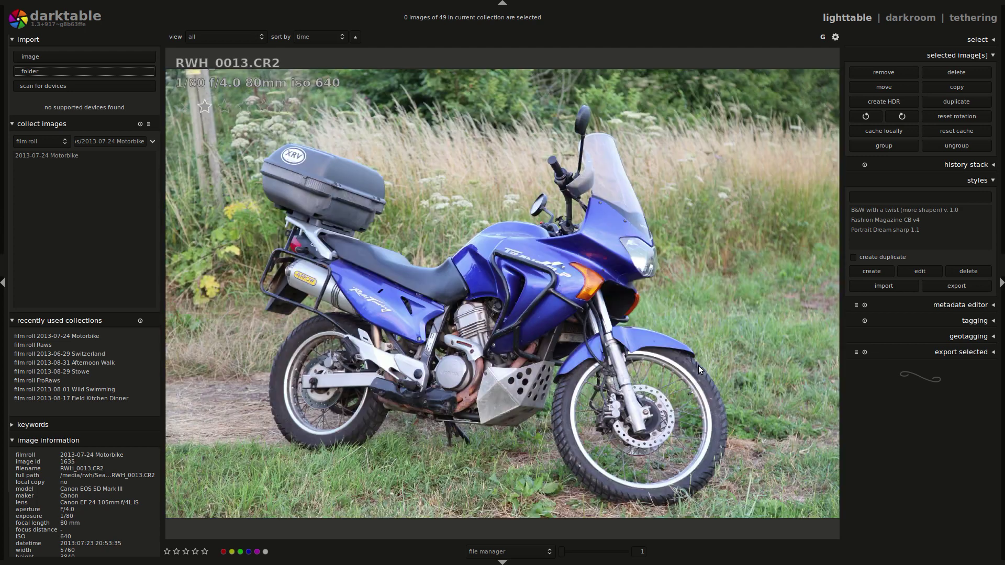
scroll(698, 365, "up", 1)
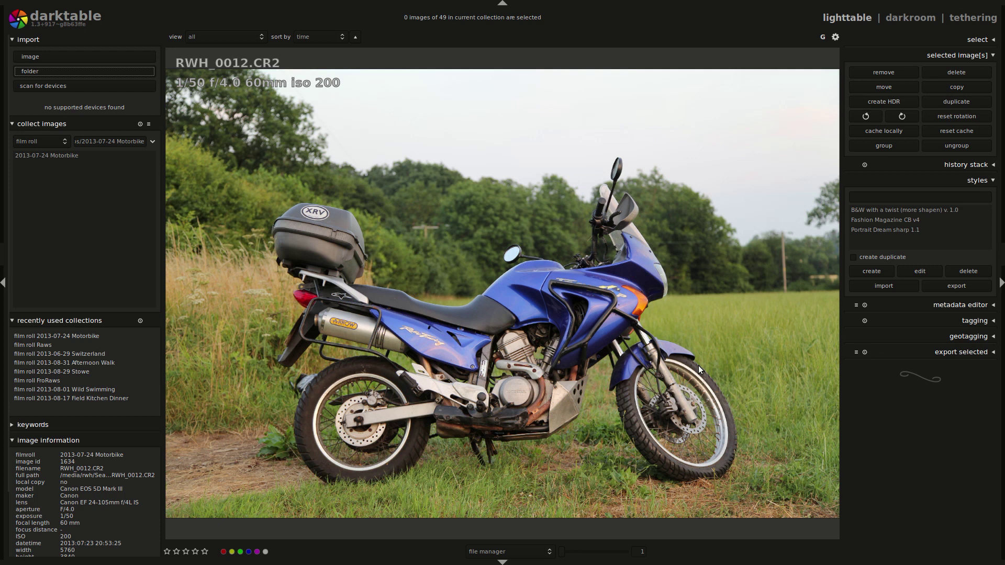
scroll(698, 365, "down", 1)
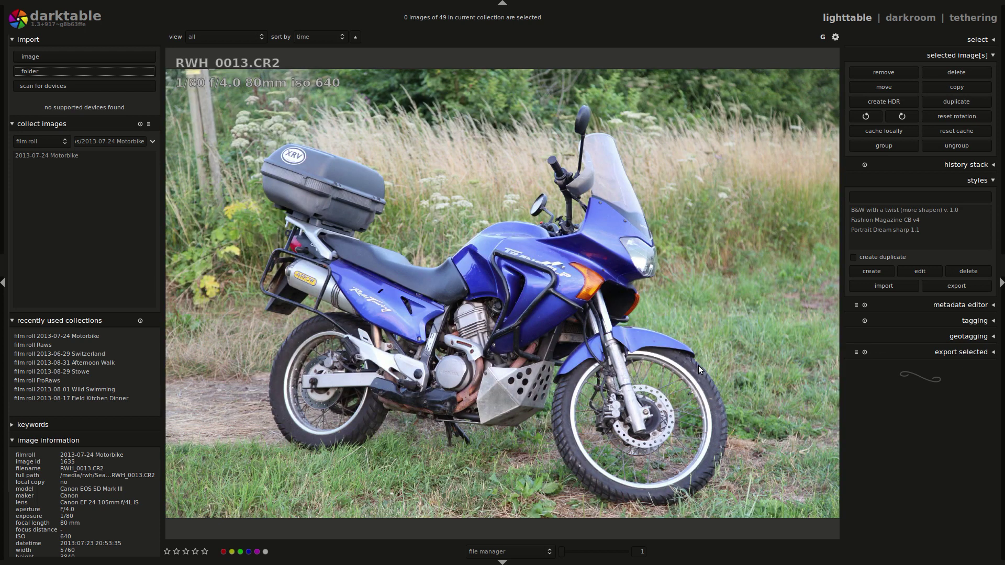
scroll(698, 365, "up", 1)
scroll(698, 365, "down", 3)
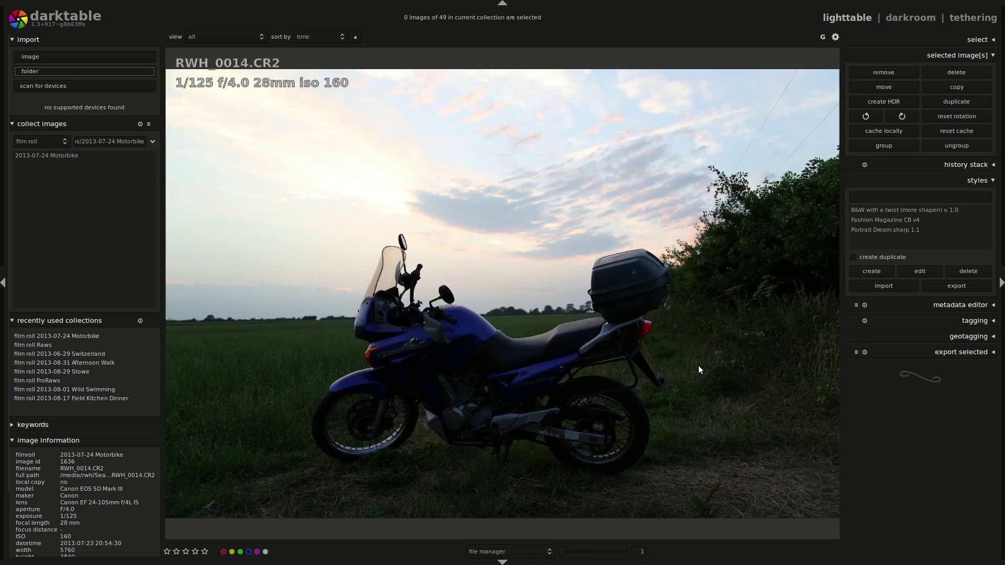
scroll(698, 365, "down", 1)
scroll(698, 365, "up", 1)
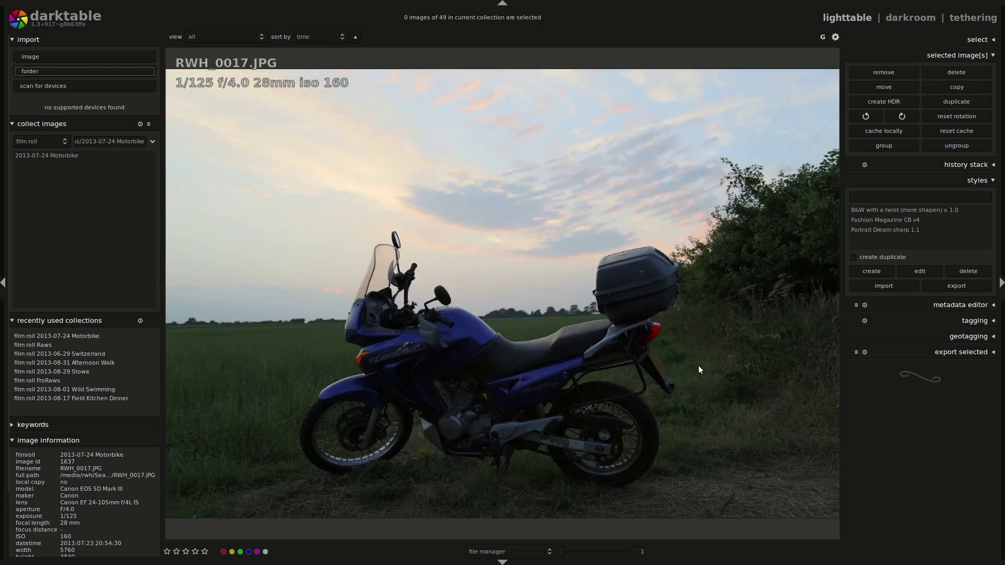
scroll(699, 370, "down", 1)
scroll(698, 370, "up", 1)
scroll(698, 370, "up", 1)
scroll(699, 370, "down", 1)
scroll(698, 366, "down", 3)
scroll(698, 367, "down", 6)
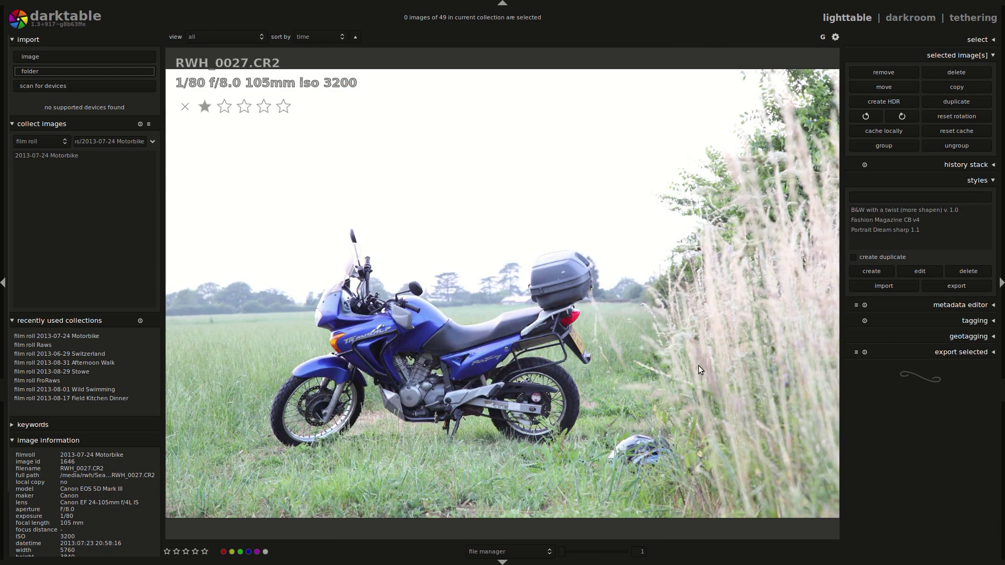
scroll(698, 370, "down", 3)
scroll(698, 365, "down", 2)
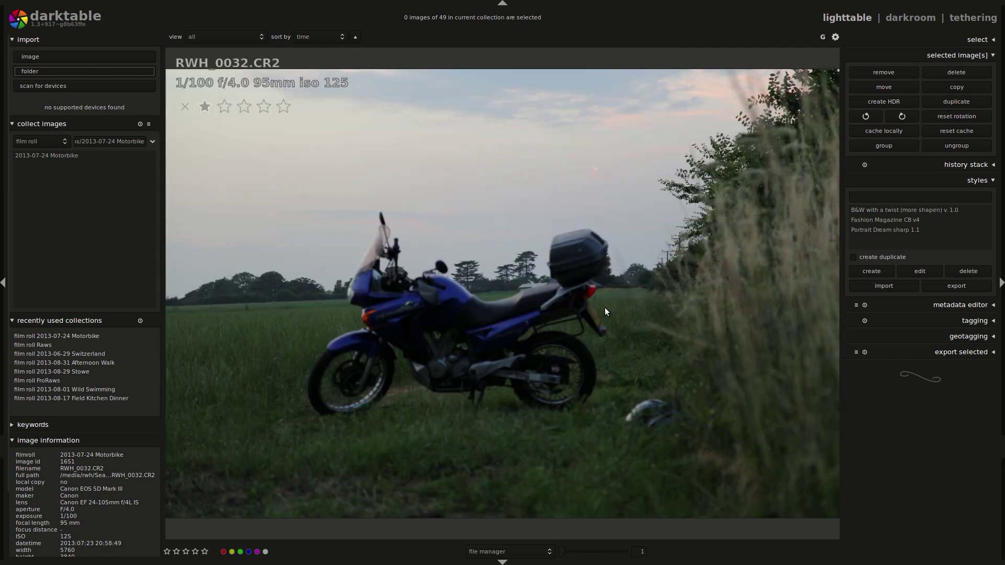
scroll(604, 306, "up", 1)
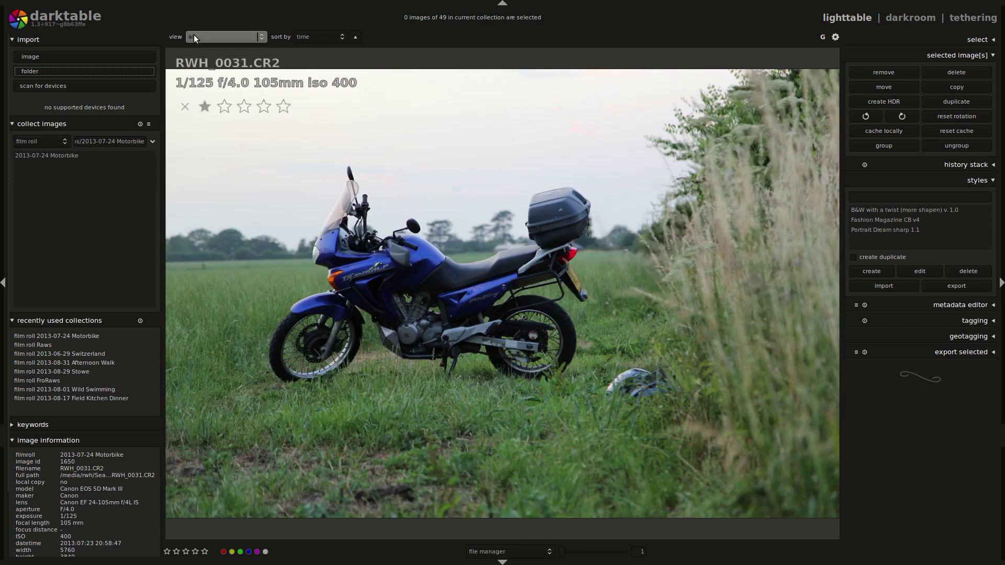
- Filter the collection to photos rated ★★ or more and drop the face portrait to one star
left_click(209, 40)
left_click(216, 68)
key("w")
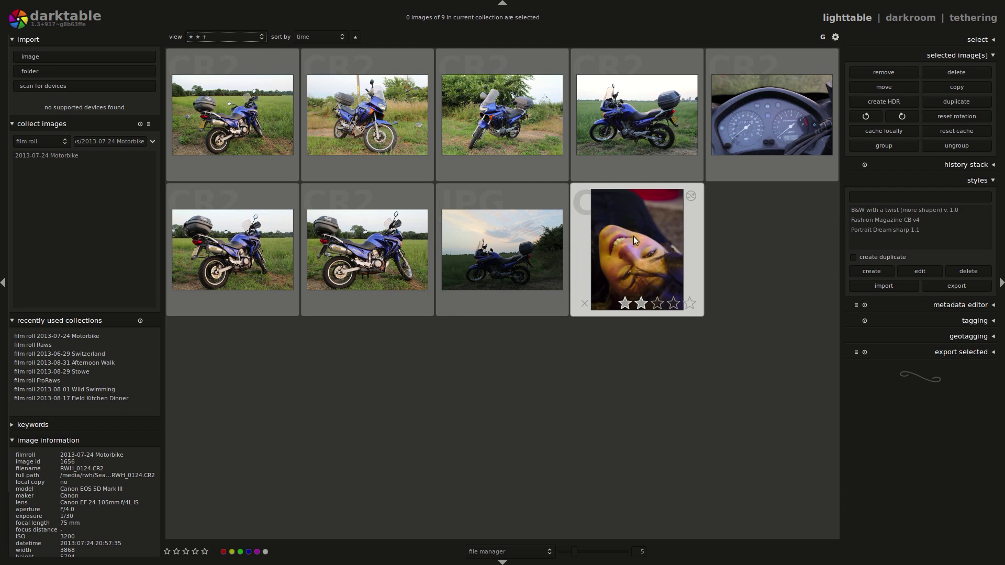
key("1")
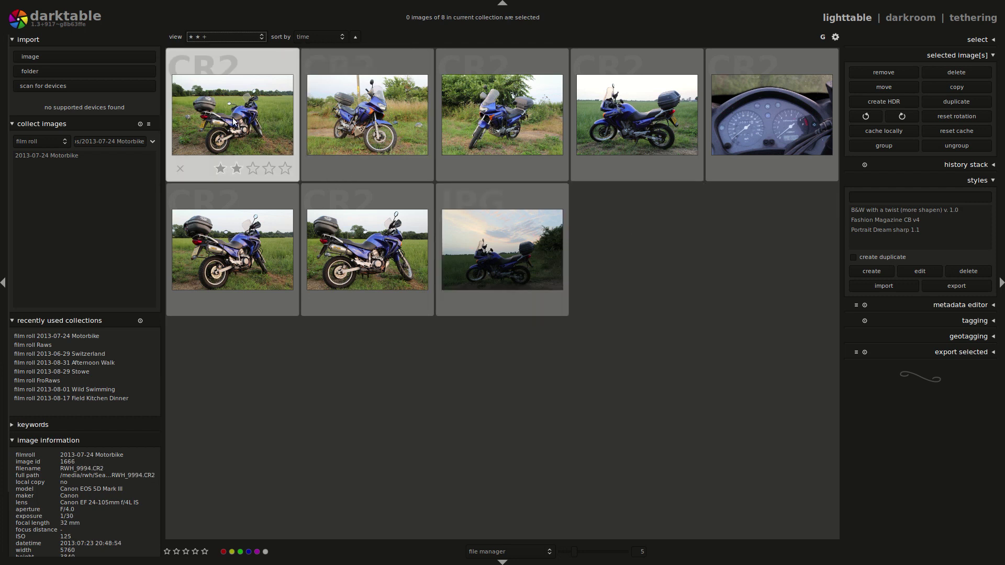
- Check RWH_9994.CR2 at full size, then remove it from the filtered set
key("w")
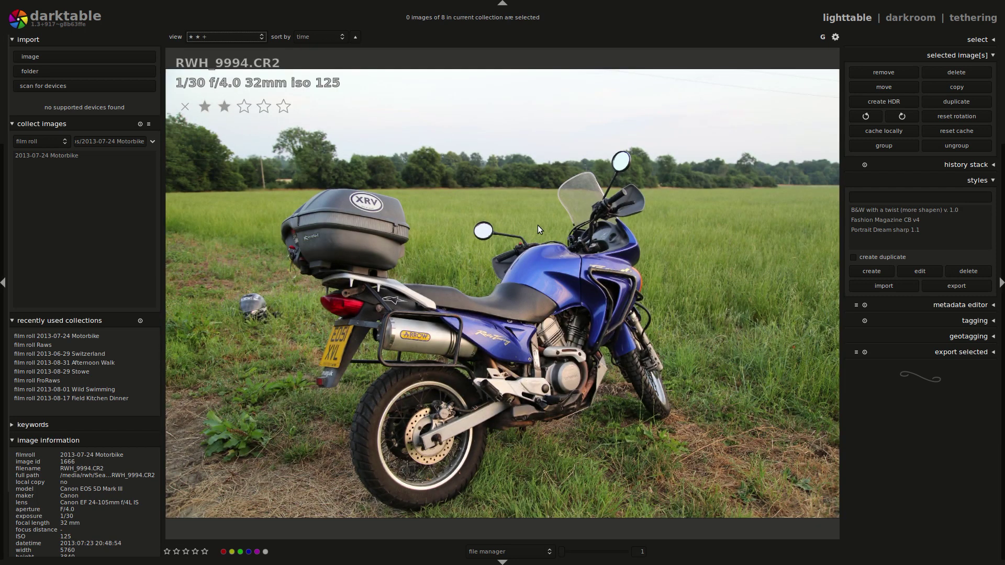
scroll(538, 225, "down", 1)
scroll(538, 225, "up", 1)
key("w")
scroll(538, 225, "down", 2, "ctrl")
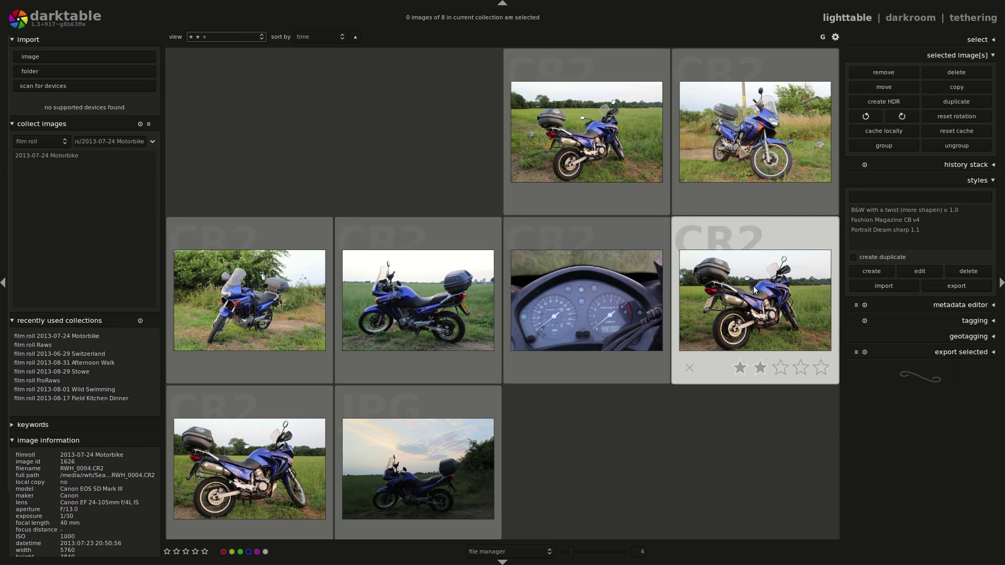
key("Delete")
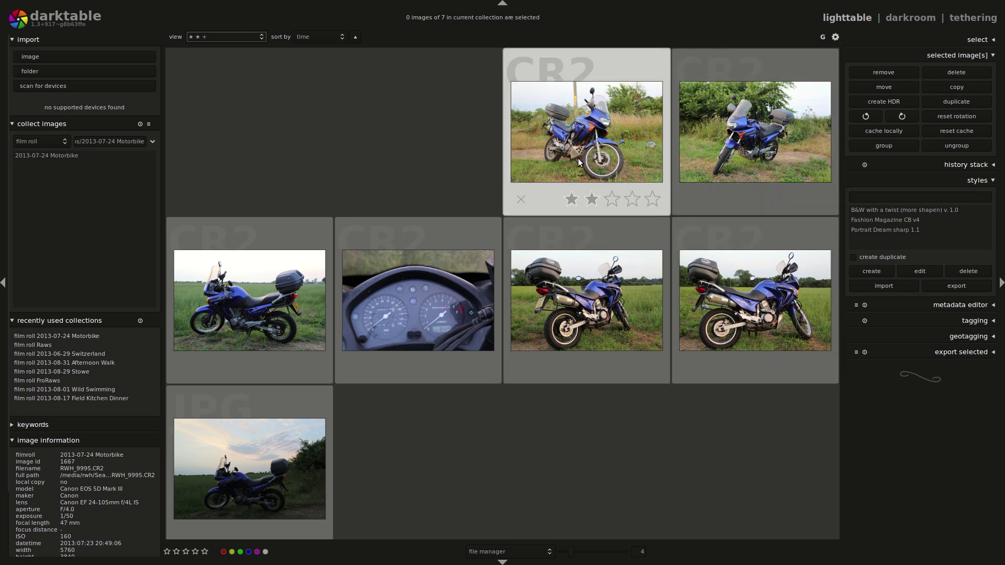
- Level the horizon of RWH_0017.JPG with a -1.56° crop and rotate at image aspect, keeping the full frame
left_click(286, 413)
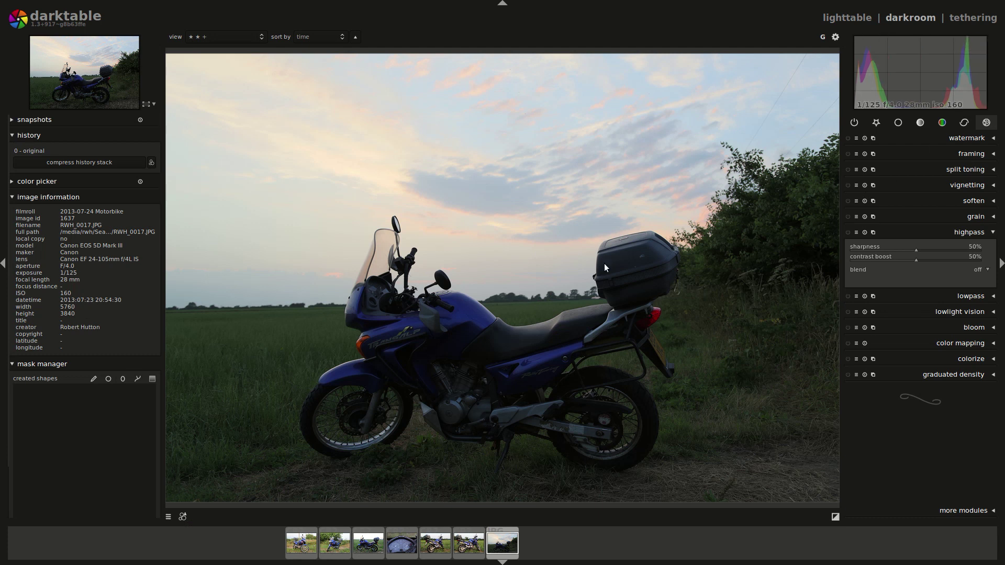
left_click(971, 232)
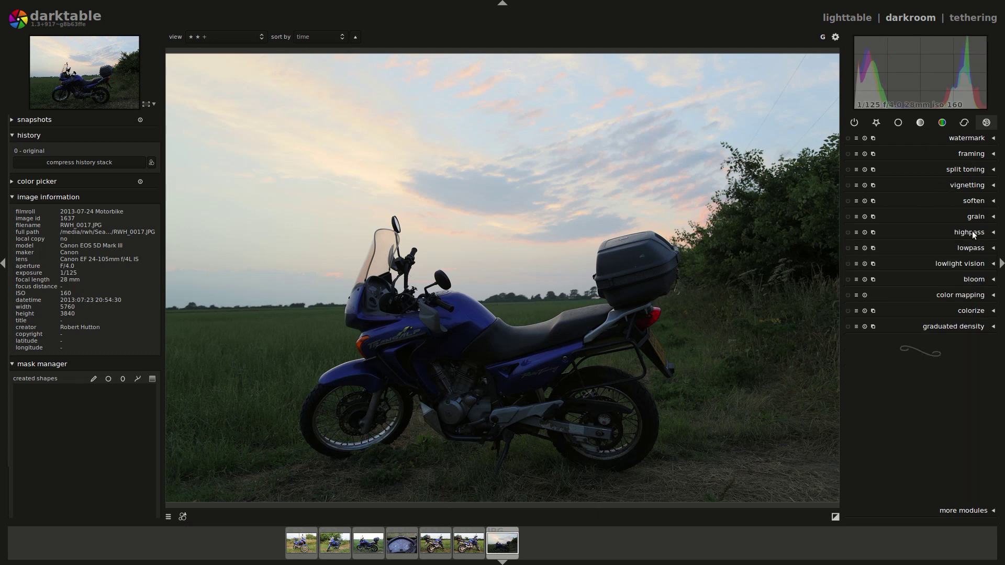
left_click(899, 122)
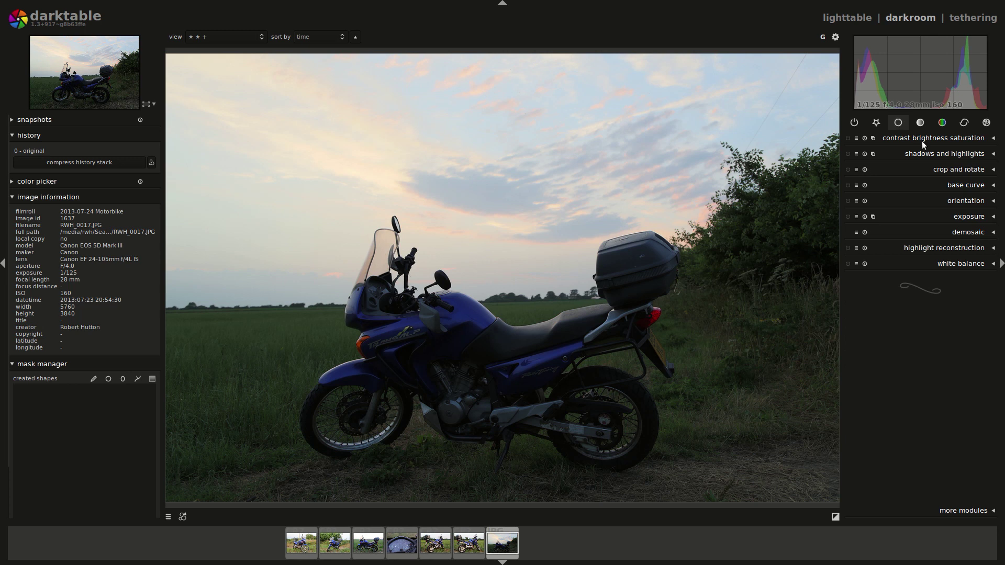
left_click(947, 170)
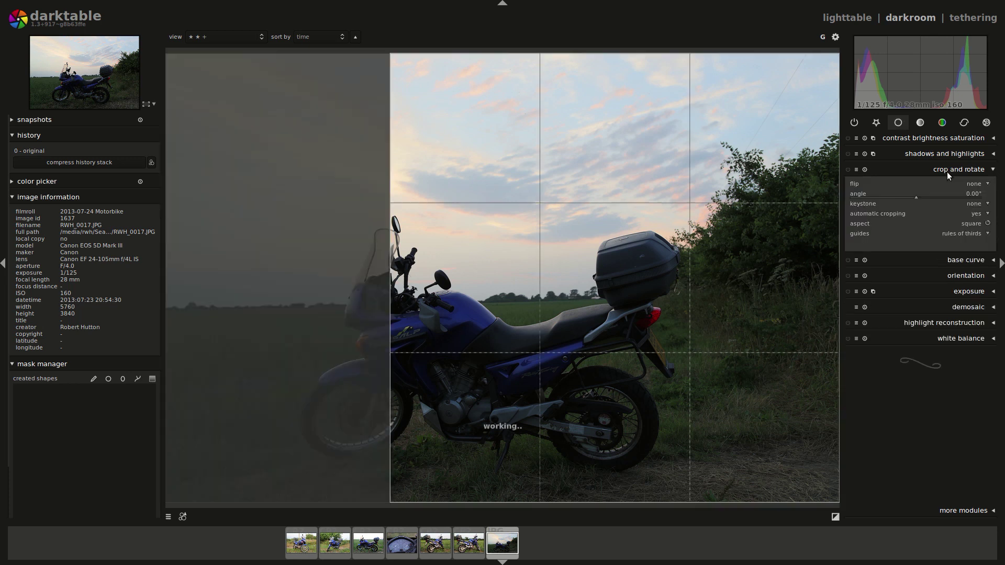
left_click(977, 224)
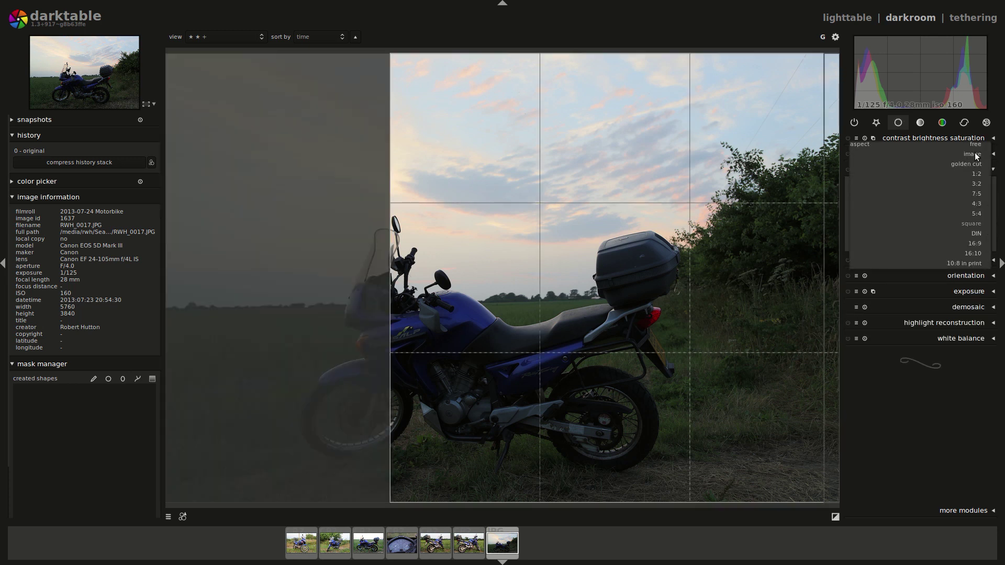
left_click(974, 154)
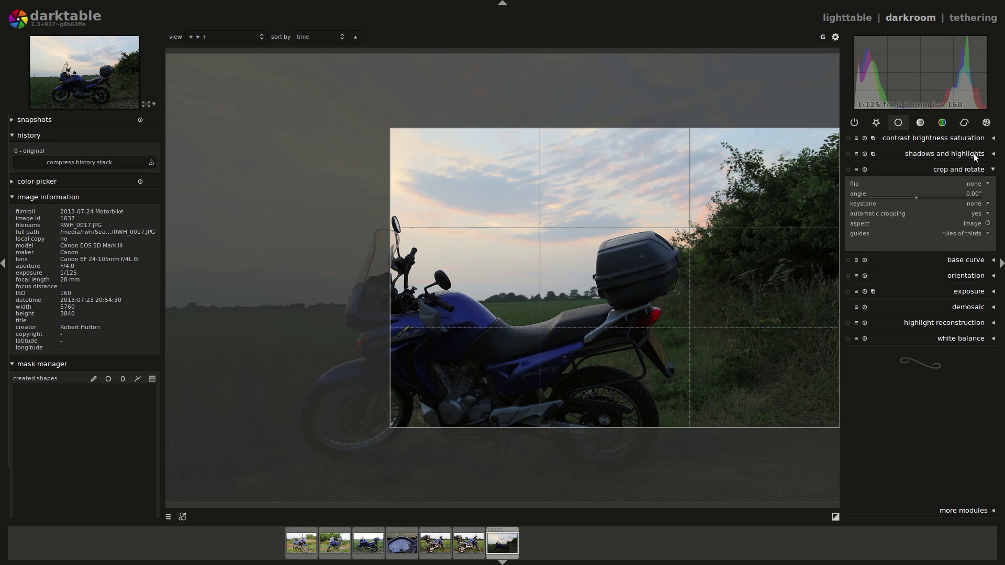
left_click(866, 171)
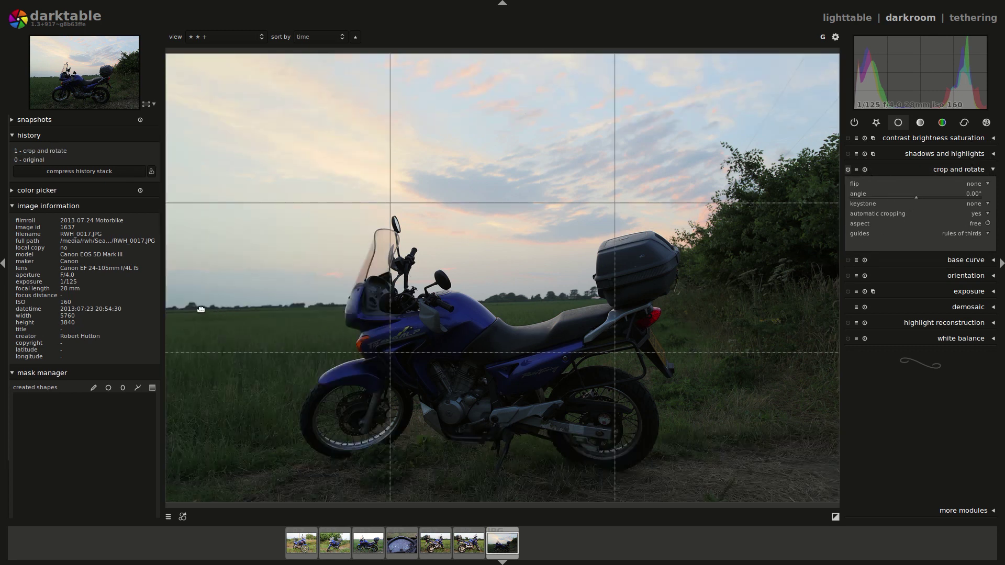
left_click_drag(201, 310, 793, 298)
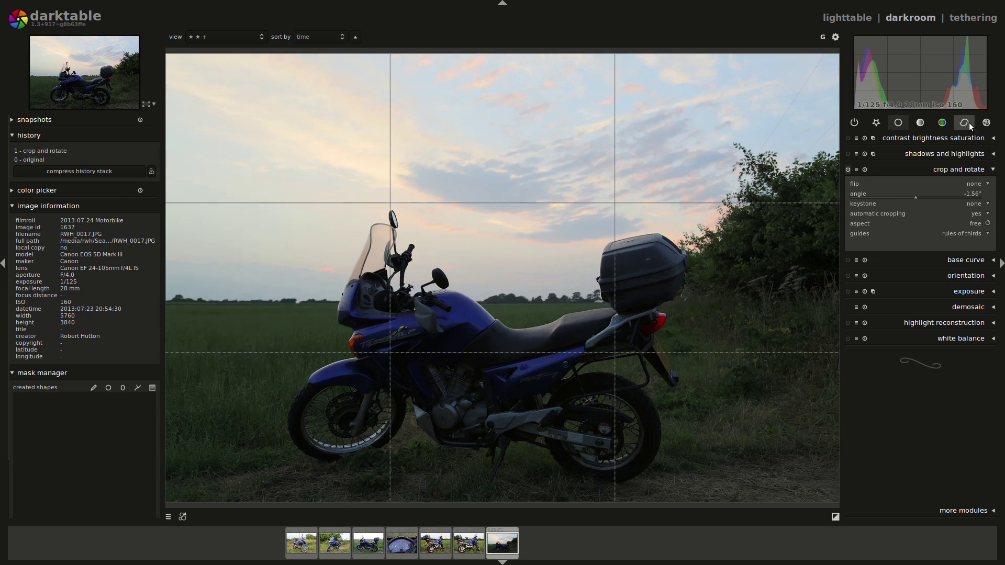
left_click(967, 123)
- Enable lens distortion correction and the shadows and highlights module on the dusk photo
left_click(955, 202)
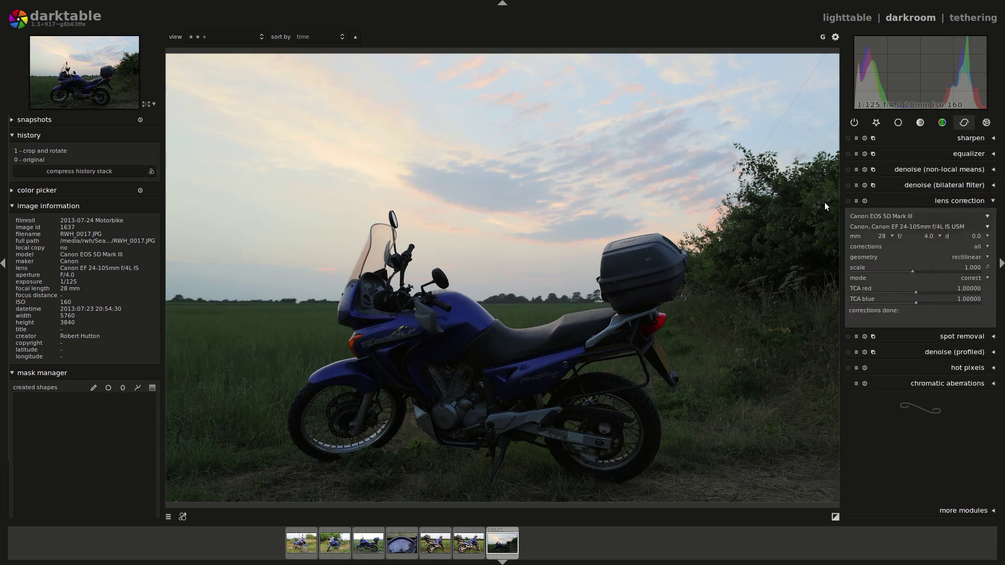
left_click(849, 201)
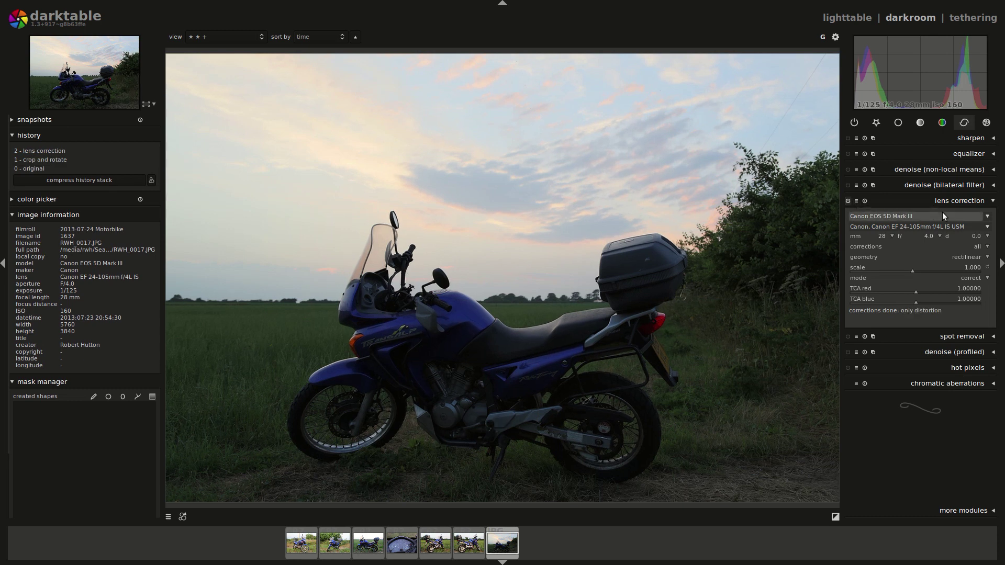
left_click(955, 203)
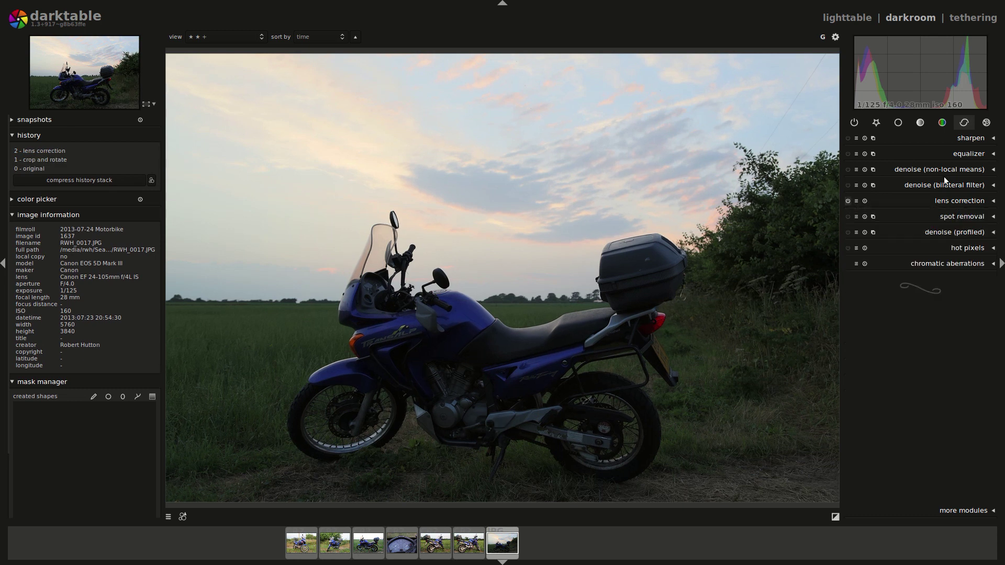
left_click(897, 126)
left_click(931, 152)
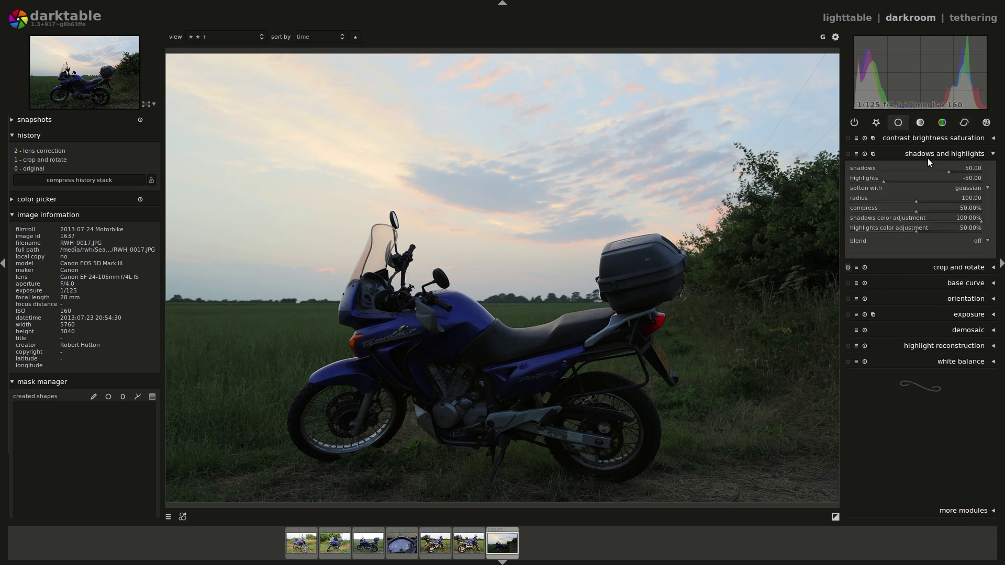
left_click(848, 154)
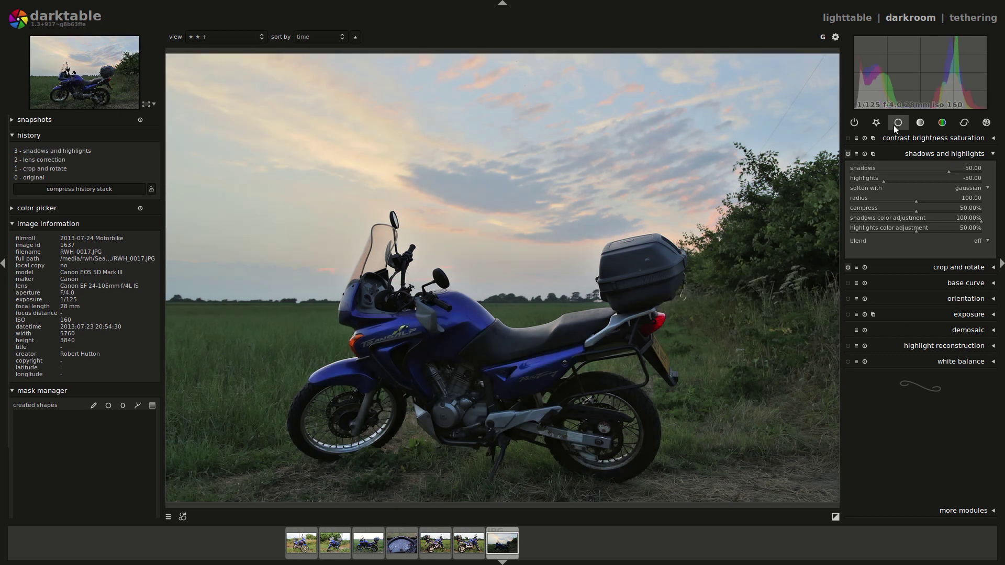
- Bend the tone curve upward to brighten and set the exposure black level to 0.010
left_click(963, 318)
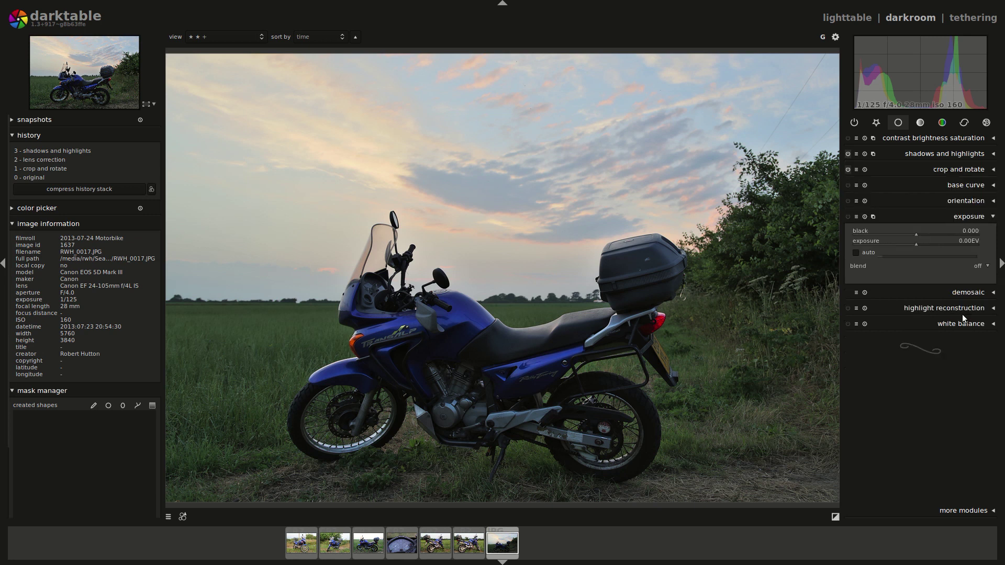
left_click(920, 122)
left_click_drag(905, 283, 888, 265)
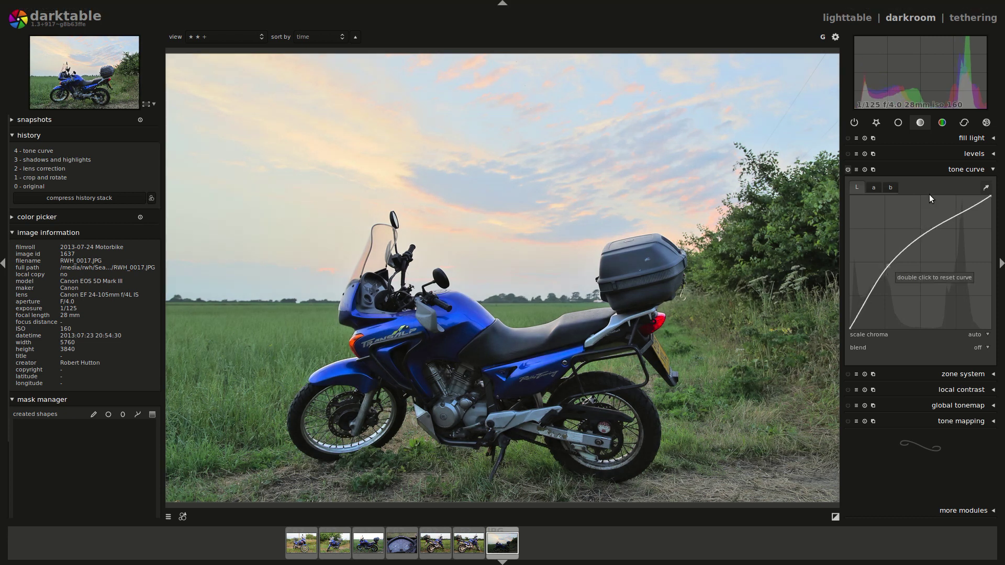
left_click(957, 170)
left_click(898, 123)
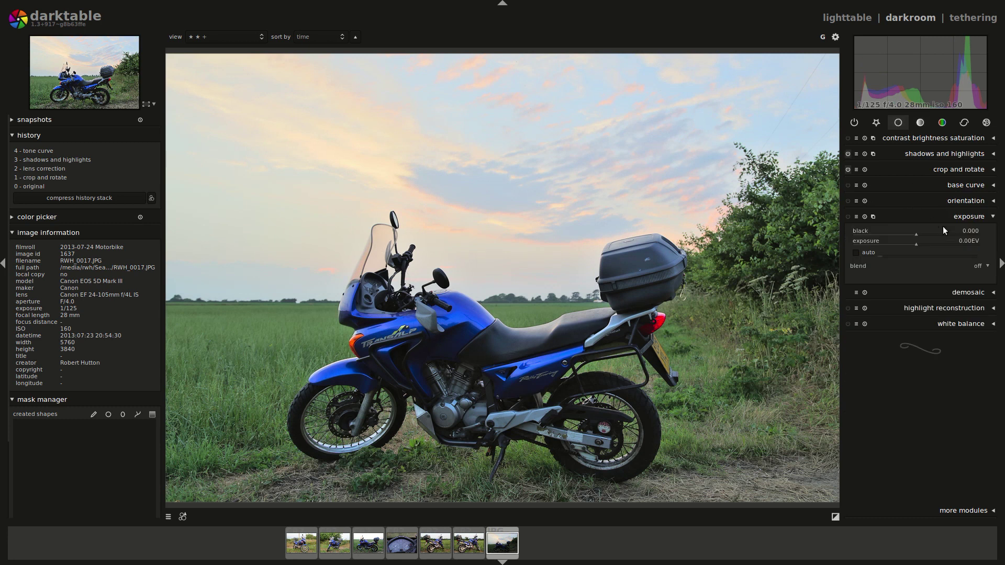
scroll(915, 234, "up", 4)
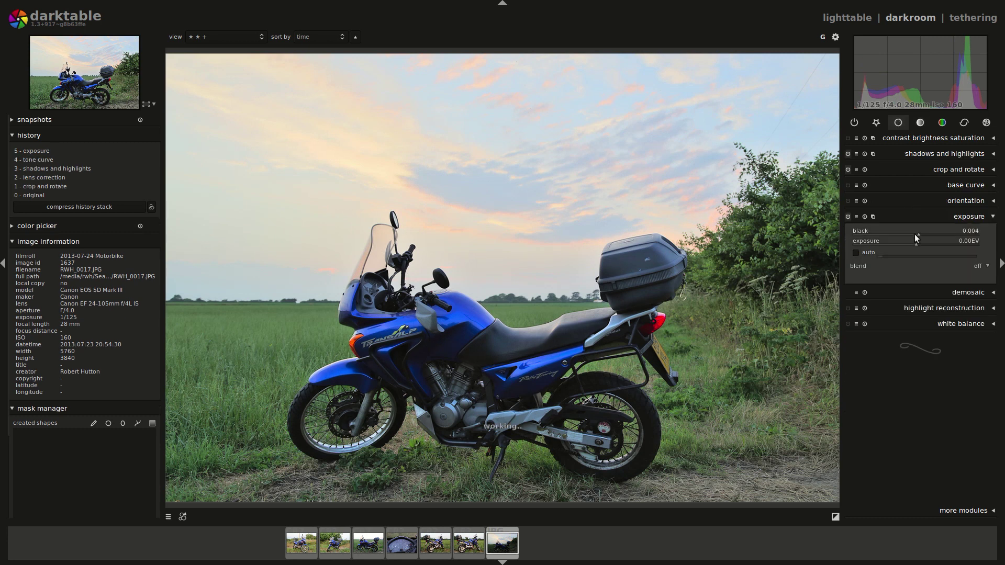
scroll(915, 234, "up", 8)
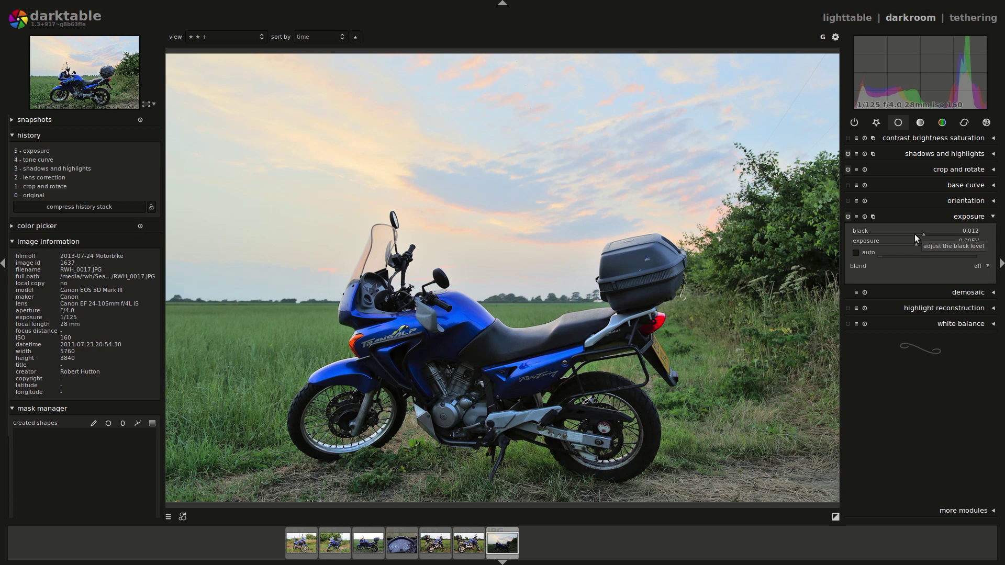
scroll(915, 234, "down", 2)
- Set the shadows and highlights compress slider to about 62%
left_click(937, 154)
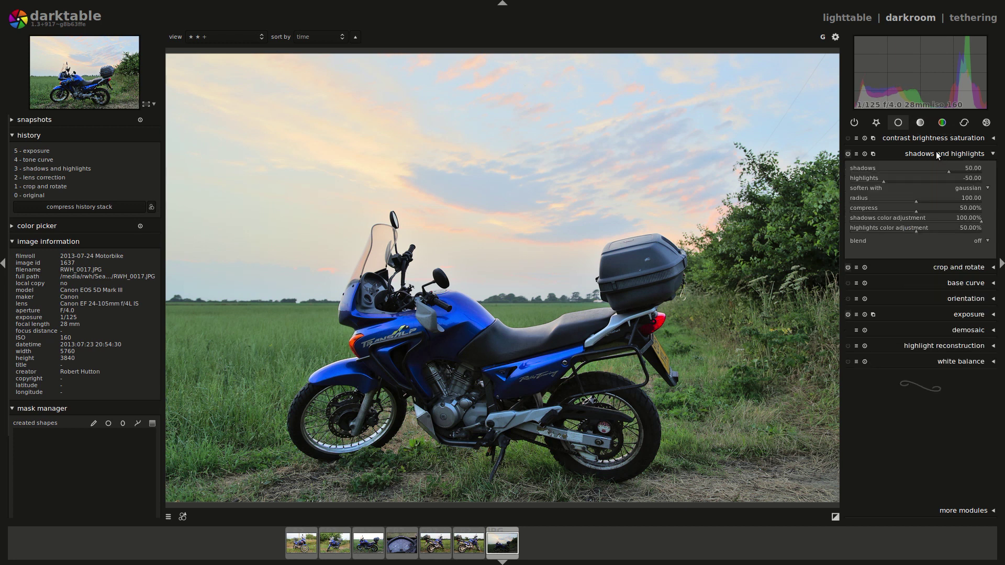
left_click(901, 206)
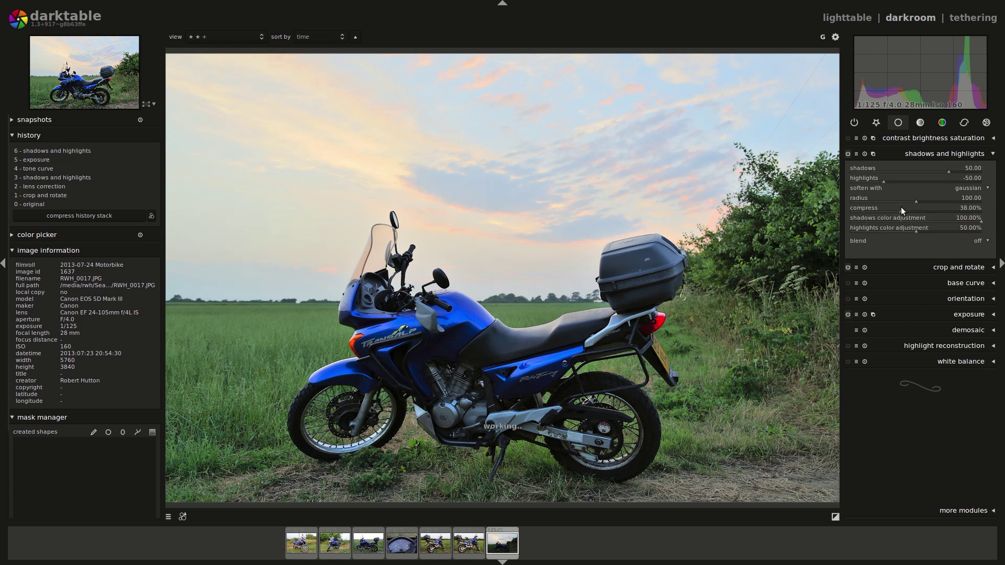
scroll(900, 206, "down", 10)
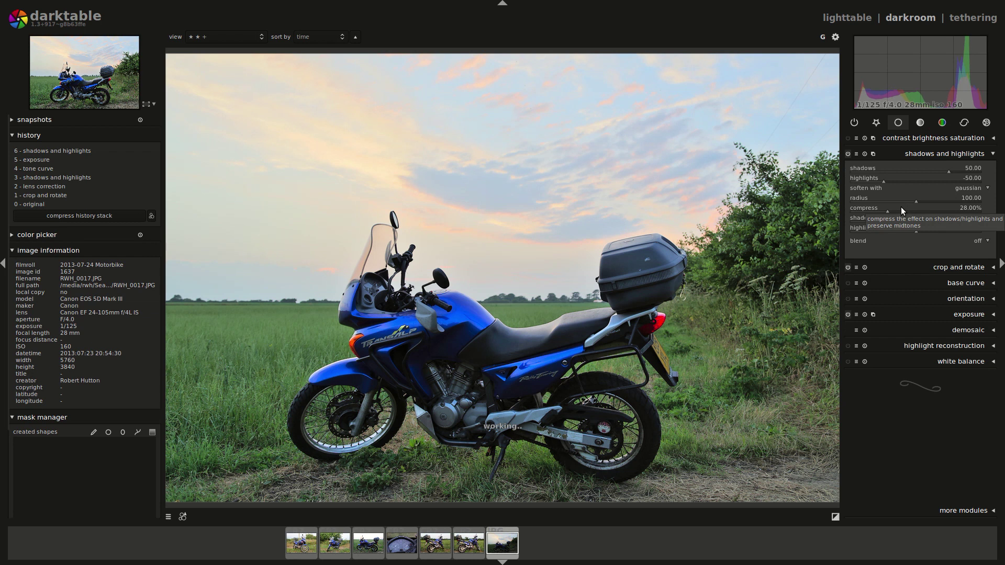
scroll(903, 209, "up", 20)
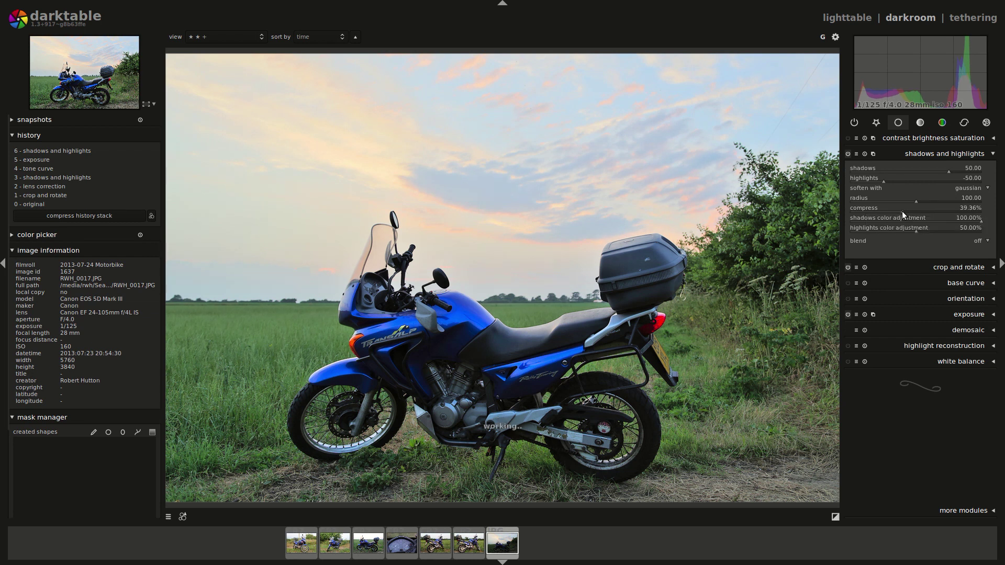
scroll(902, 211, "up", 10)
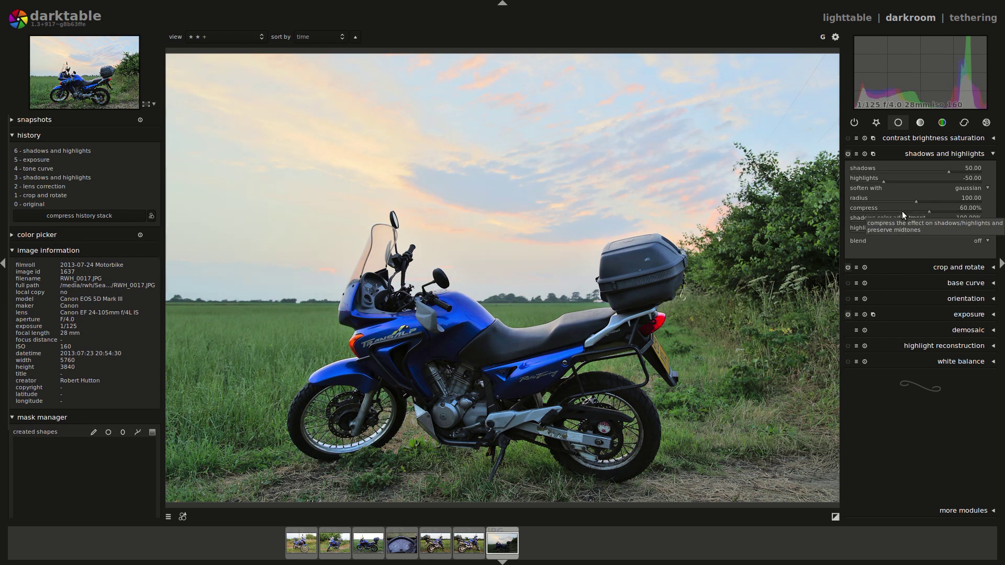
scroll(903, 212, "up", 6)
scroll(903, 211, "down", 2)
scroll(902, 211, "down", 2)
scroll(902, 211, "down", 2)
left_click(928, 155)
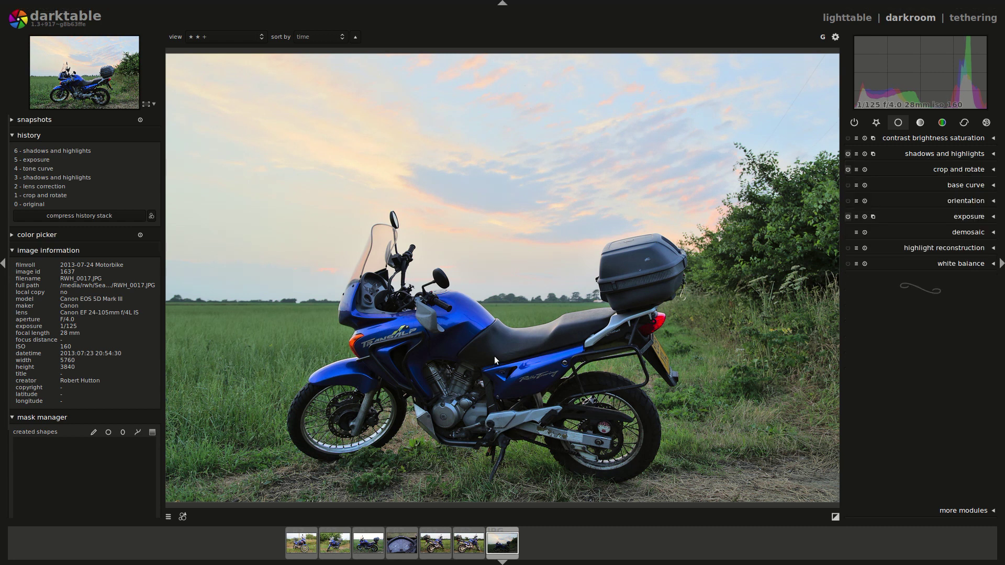
- Crop down from the top with the aspect locked to the image ratio, then go back to the lighttable
left_click(956, 169)
left_click_drag(485, 68, 500, 115)
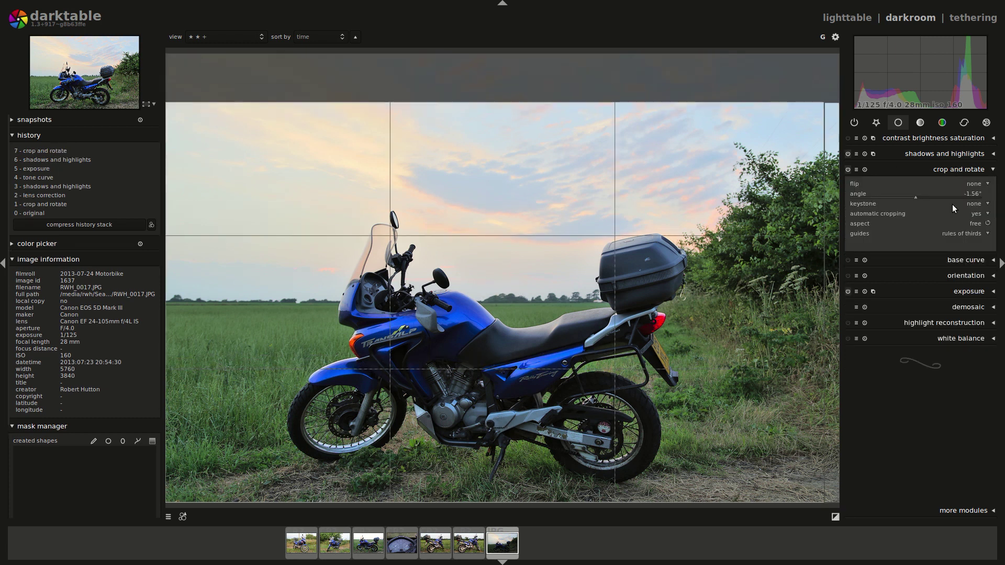
left_click(977, 223)
left_click(976, 236)
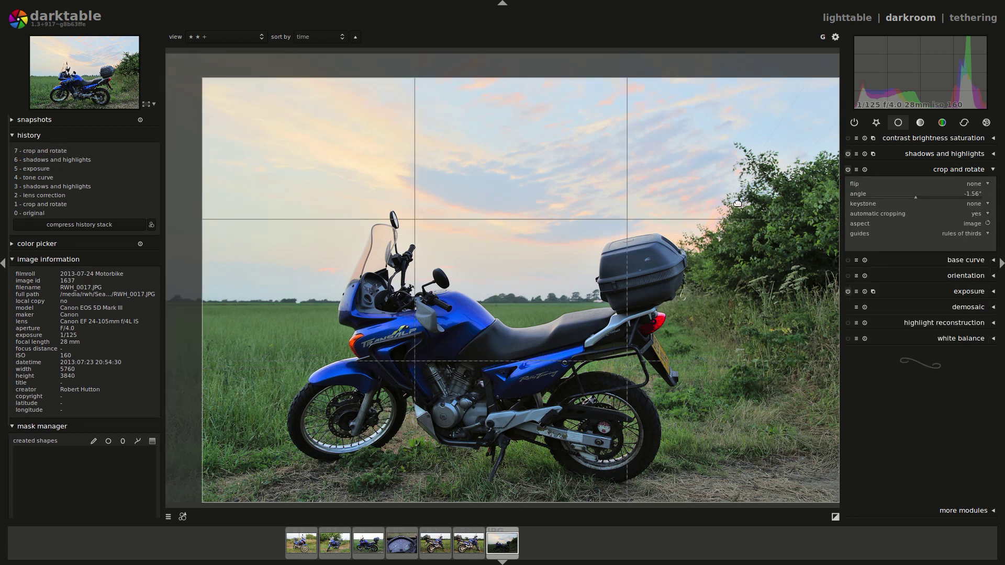
left_click_drag(533, 102, 537, 148)
left_click(952, 173)
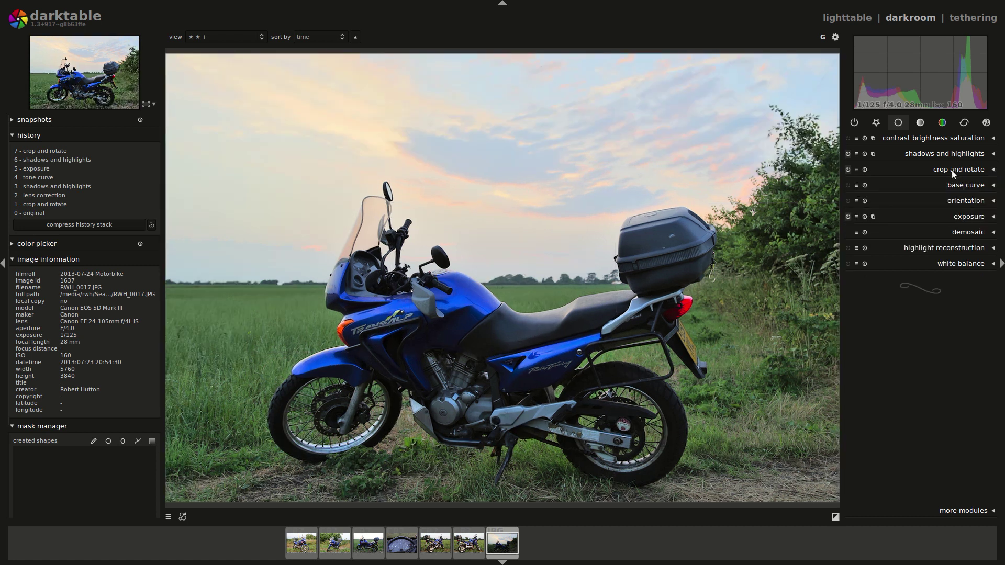
left_click(853, 19)
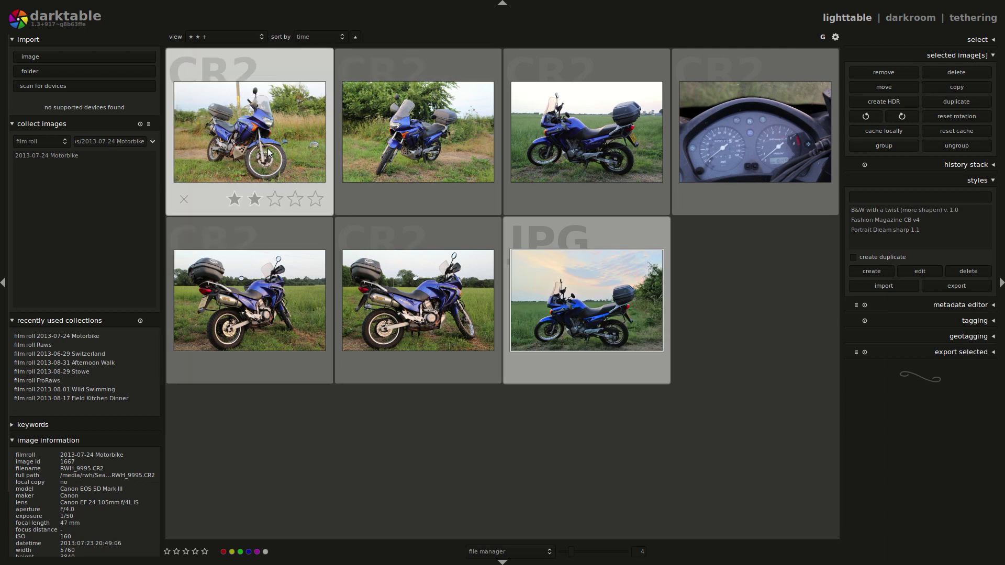
- Inspect the first motorbike photo, RWH_0004 and RWH_0005 in the darkroom, returning to the lighttable each time
double_click(320, 143)
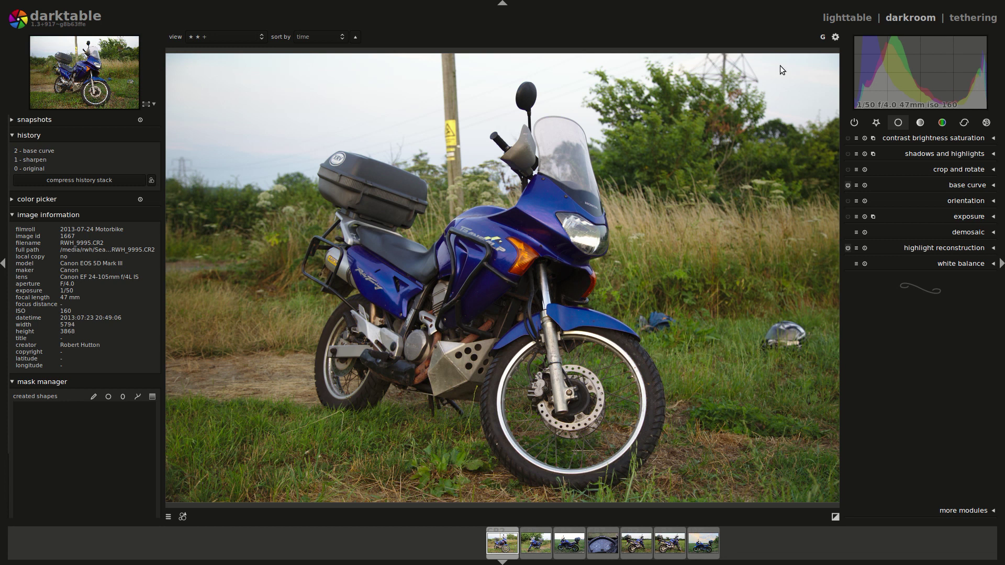
left_click(848, 18)
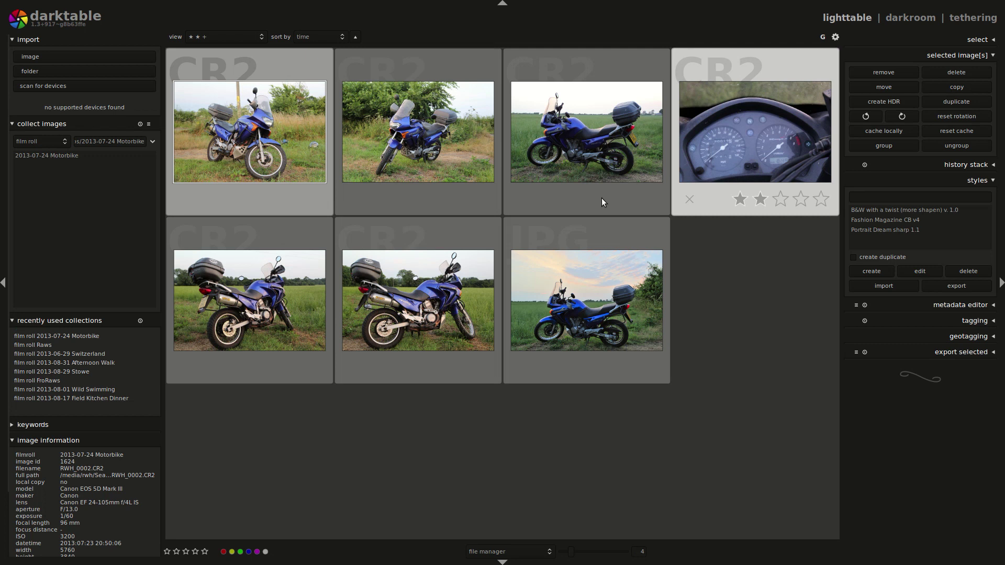
left_click(265, 322)
double_click(265, 322)
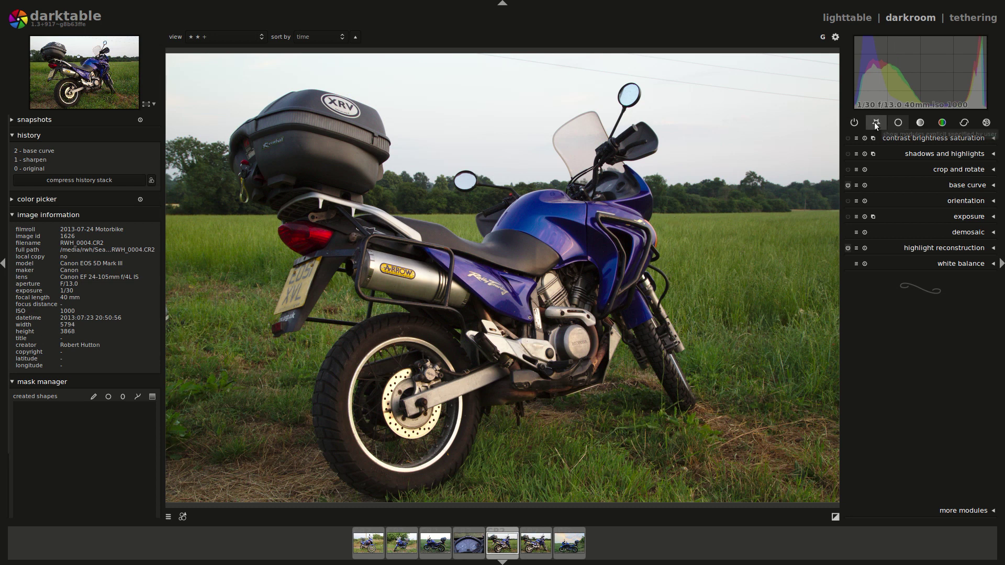
left_click(851, 20)
left_click(436, 318)
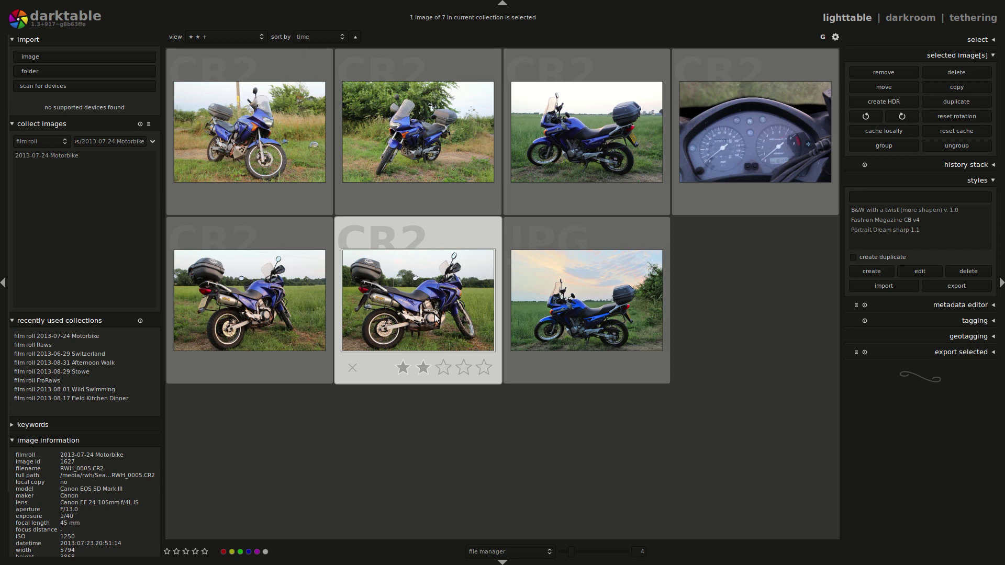
double_click(435, 318)
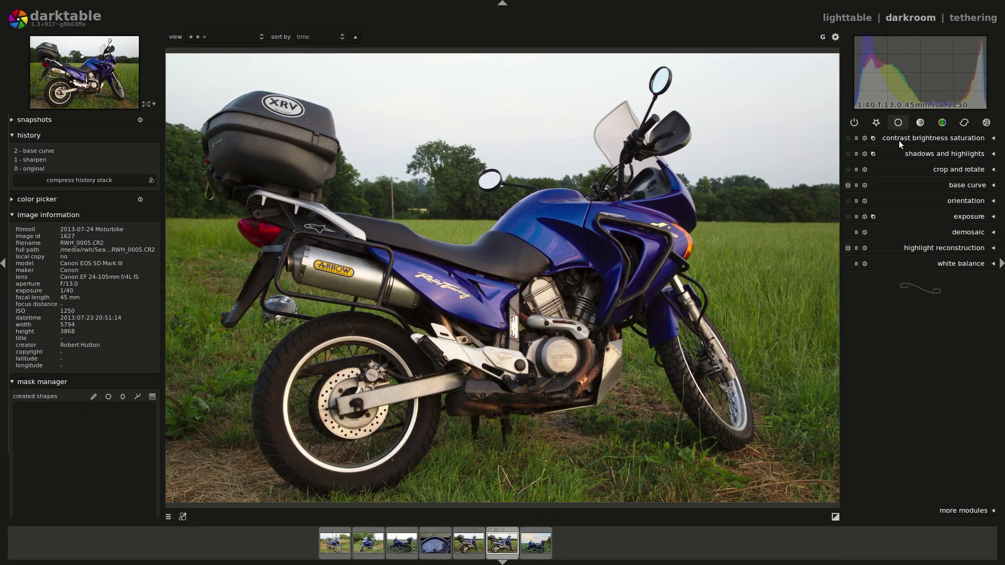
scroll(731, 347, "up", 2)
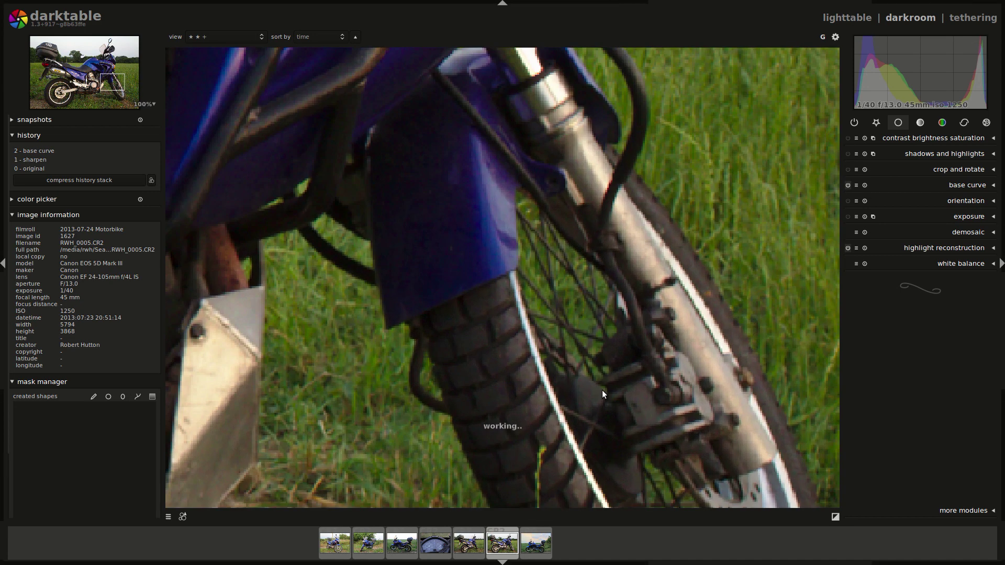
scroll(577, 374, "down", 2)
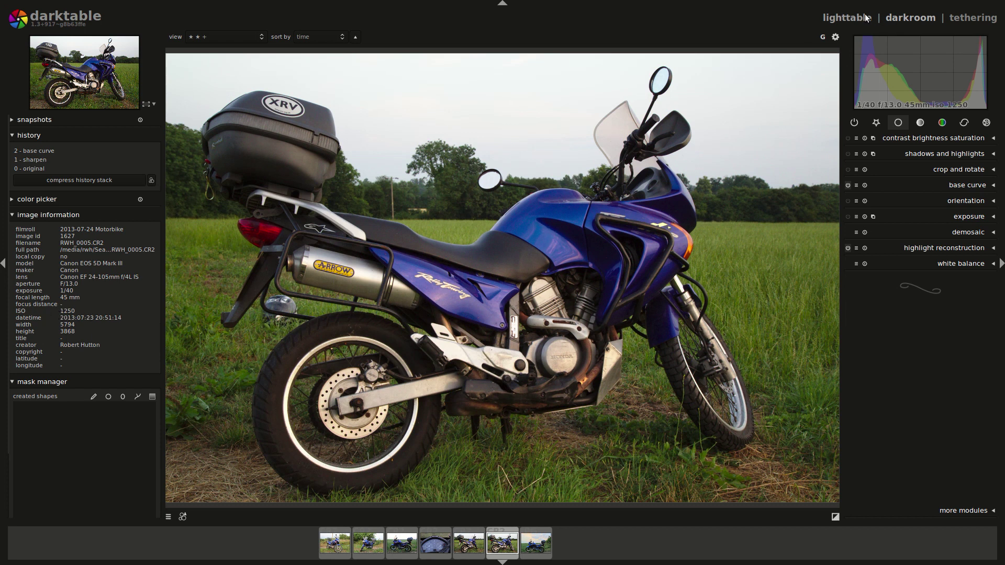
left_click(847, 18)
- Recheck RWH_0004, then remove the side-view field photo from the roll
key("d")
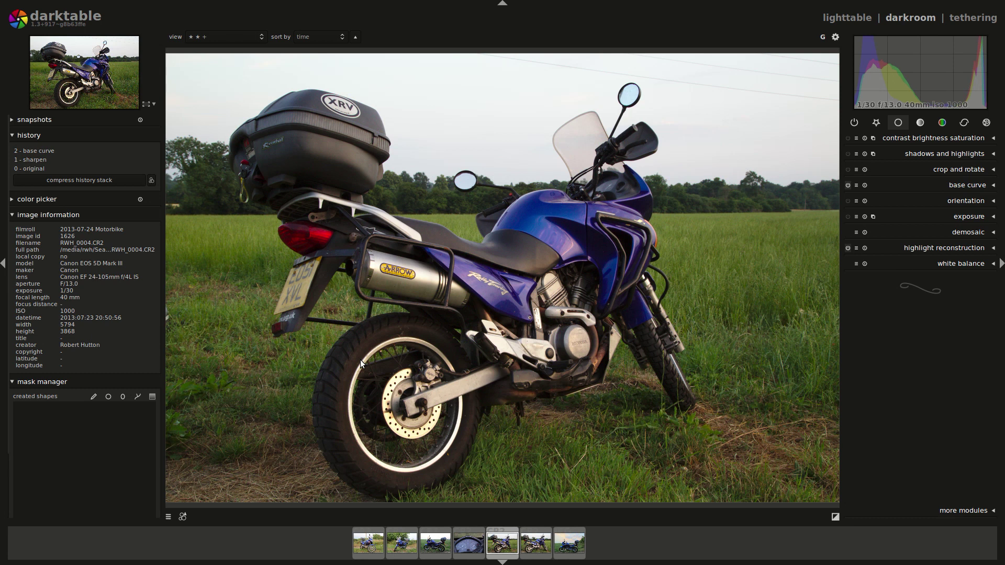
left_click(859, 17)
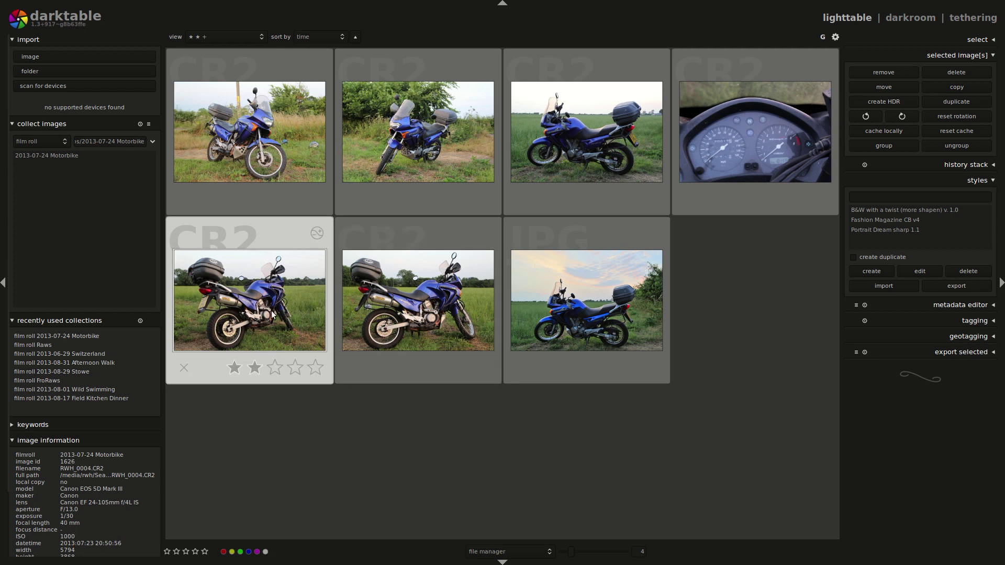
key("Delete")
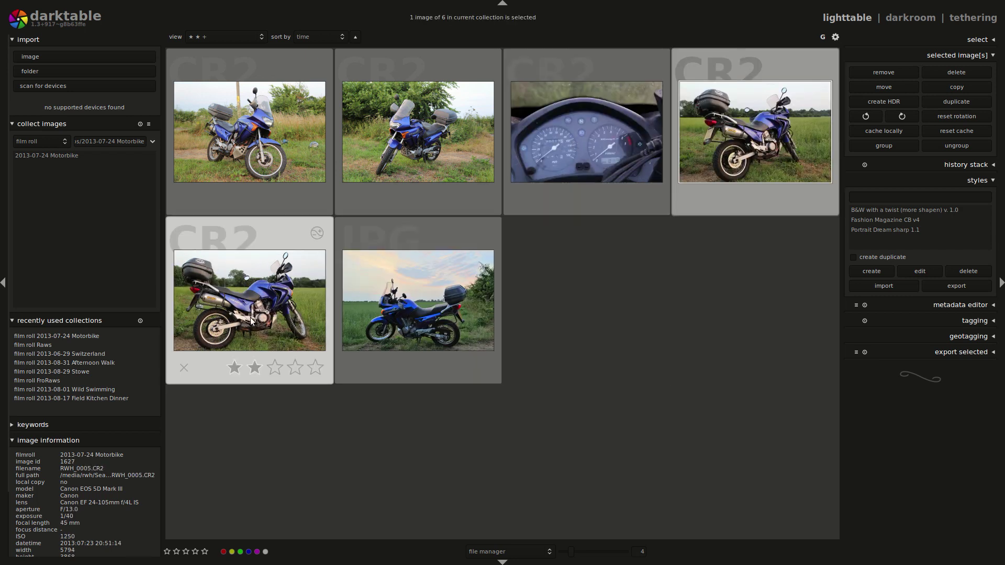
- Switch the lighttable to one image per row, compare RWH_0004 and RWH_0005, and stop on RWH_9995.CR2
scroll(255, 323, "down", 1, "ctrl")
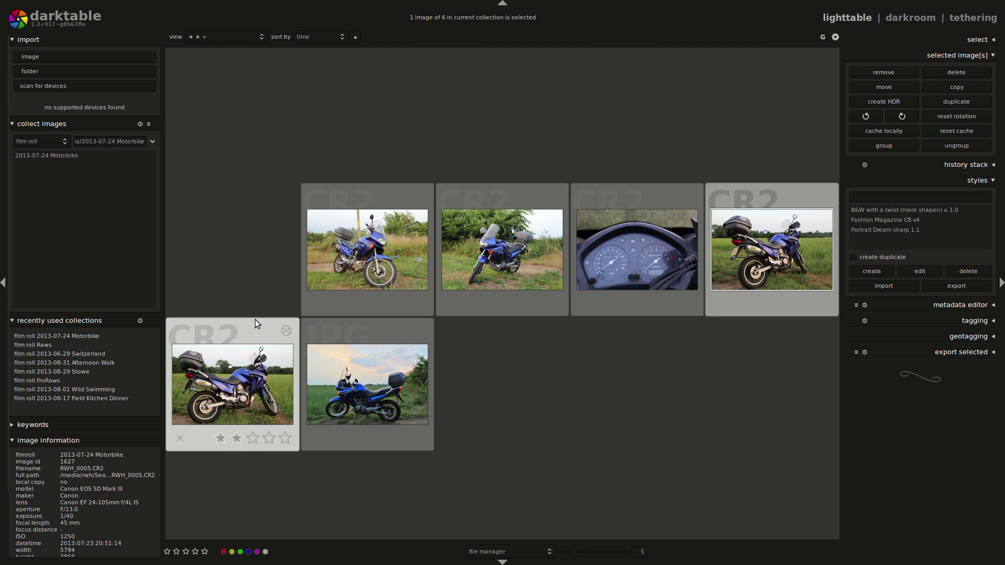
scroll(255, 319, "up", 3, "ctrl")
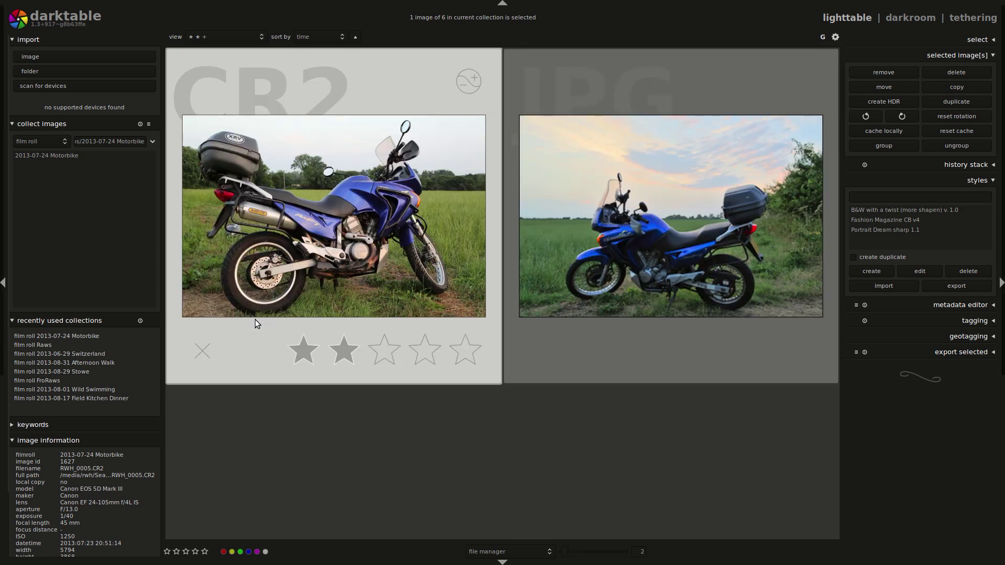
scroll(324, 283, "up", 1)
scroll(576, 256, "up", 1, "ctrl")
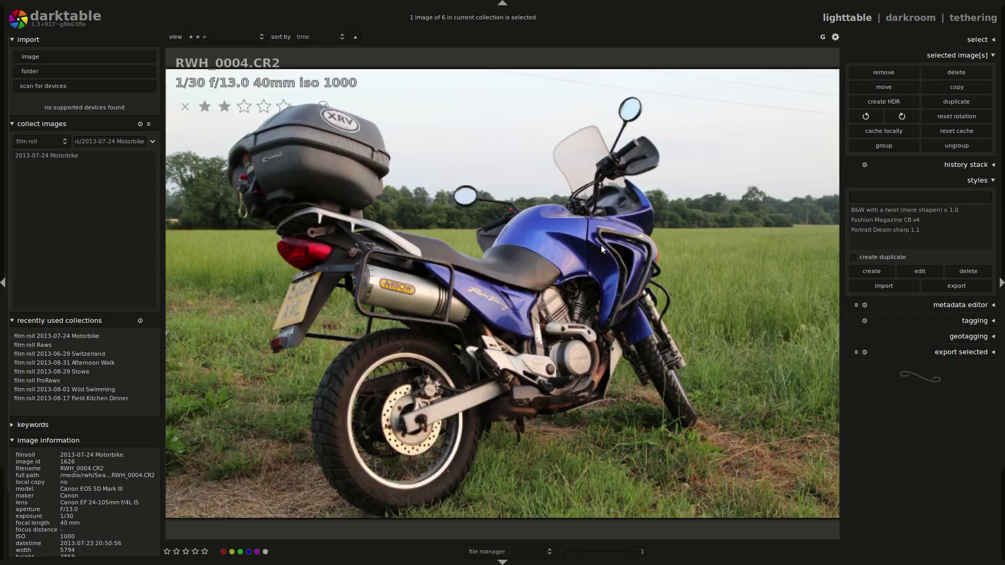
scroll(555, 265, "down", 1)
scroll(554, 265, "up", 1)
scroll(554, 265, "down", 1)
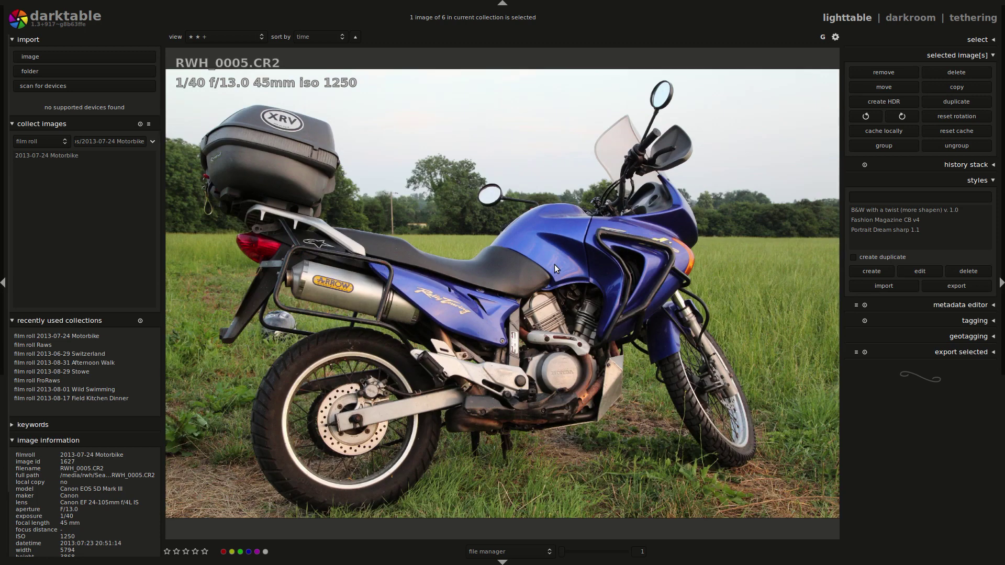
scroll(555, 265, "up", 1)
scroll(554, 265, "down", 1)
scroll(554, 265, "up", 1)
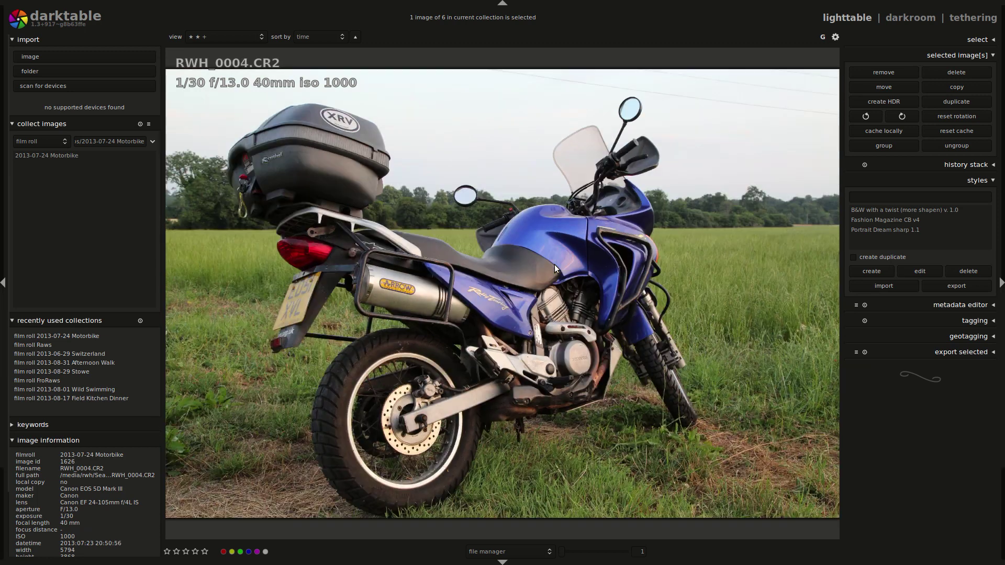
scroll(555, 265, "down", 1)
scroll(554, 265, "down", 2, "ctrl")
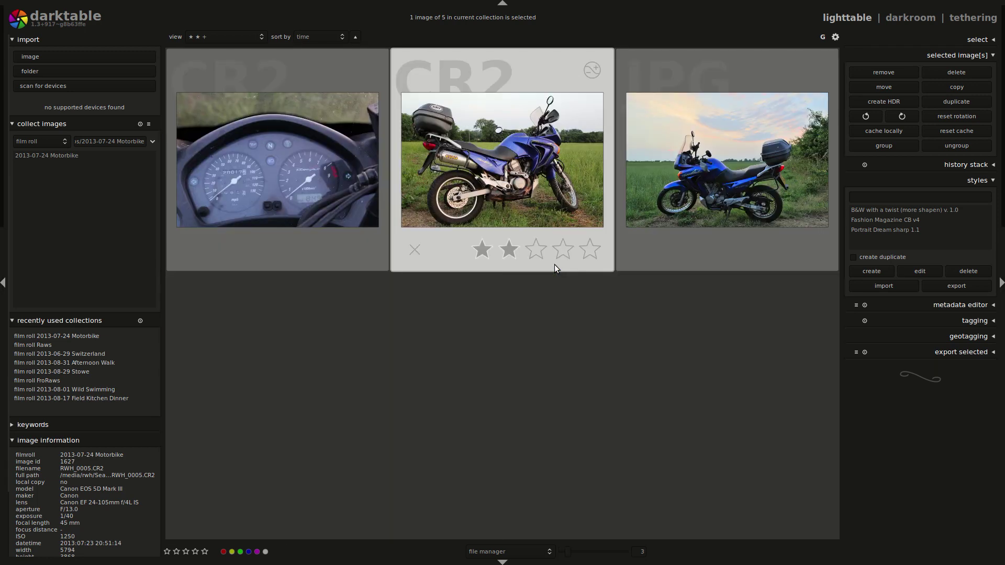
scroll(554, 265, "up", 1)
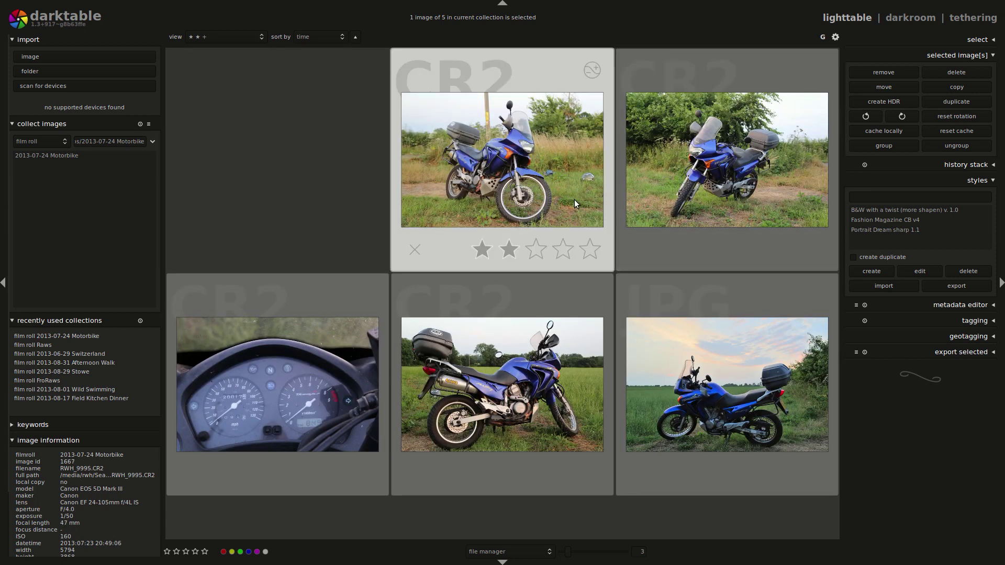
scroll(574, 200, "up", 2, "ctrl")
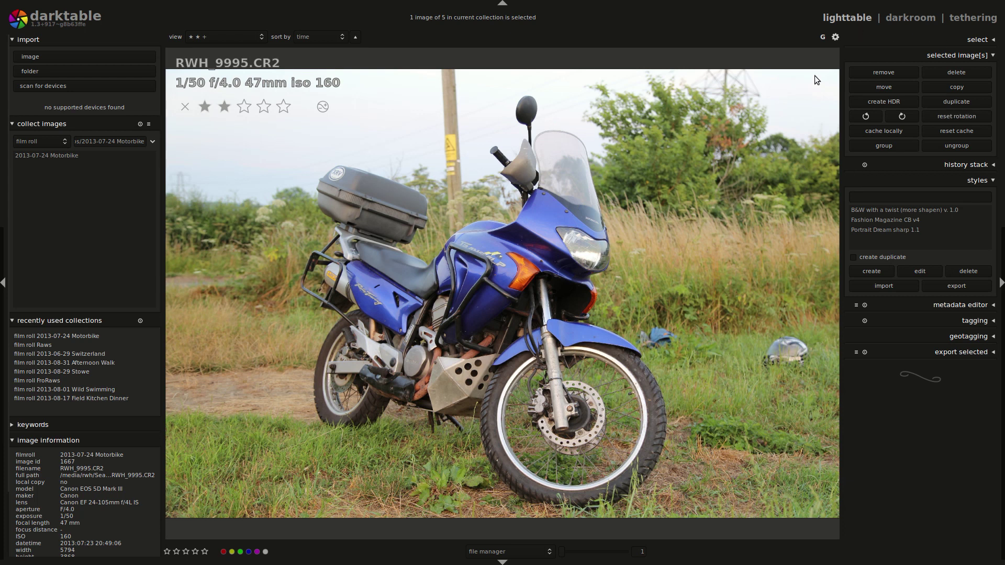
- Open RWH_9995, turn on overexposure warnings, and straighten it by -1.70° in crop and rotate
double_click(378, 141)
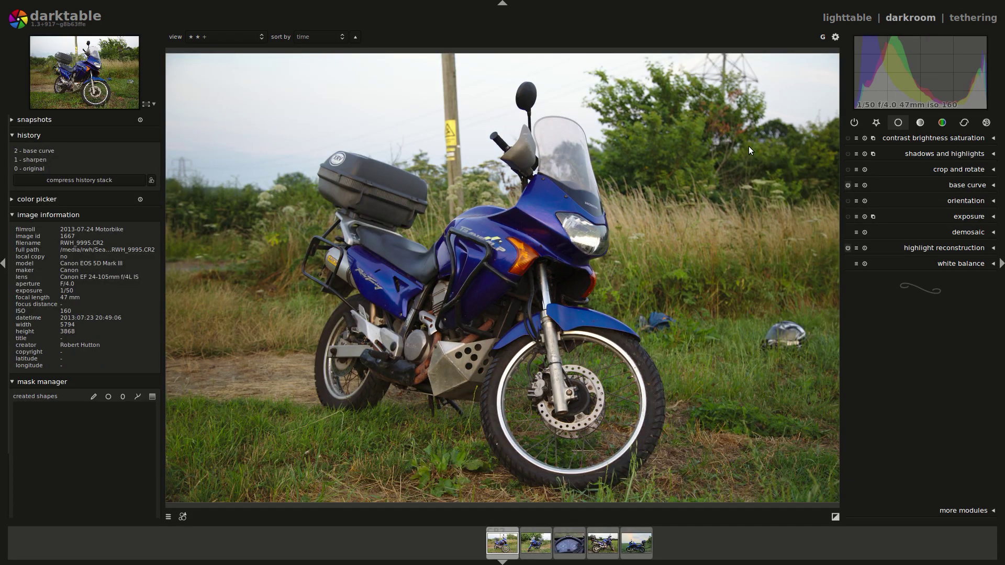
left_click(835, 516)
left_click(947, 169)
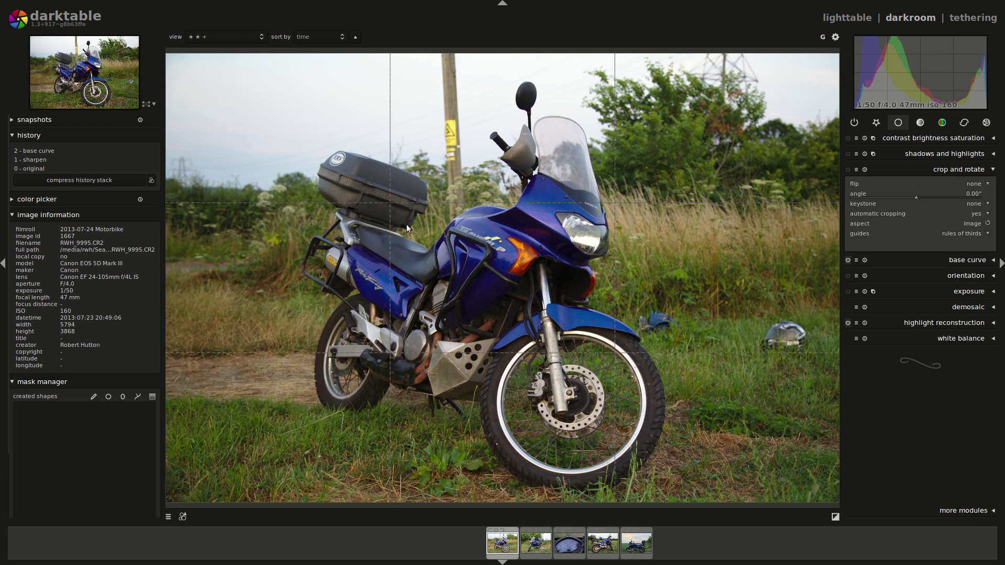
left_click_drag(444, 146, 489, 435)
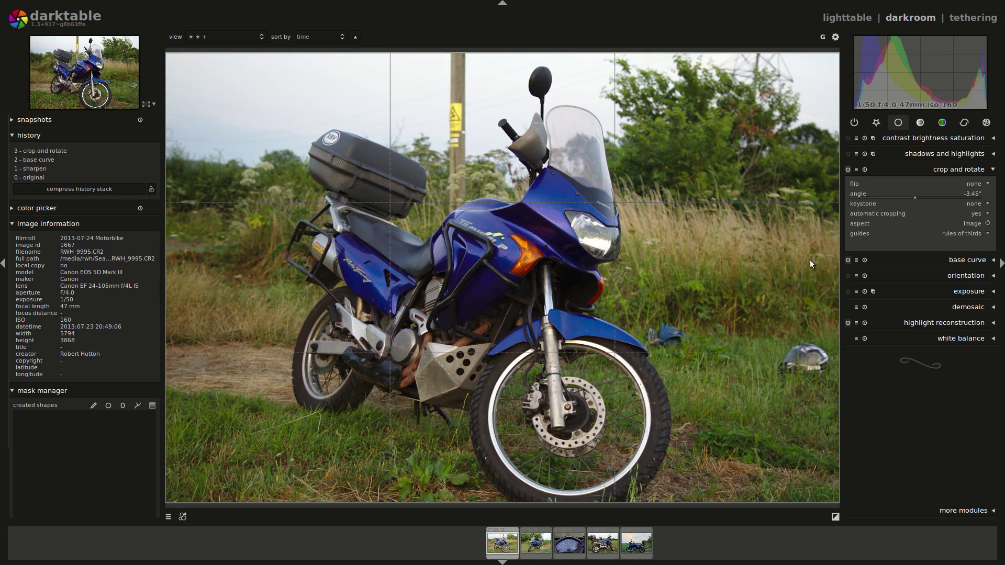
scroll(963, 196, "up", 7)
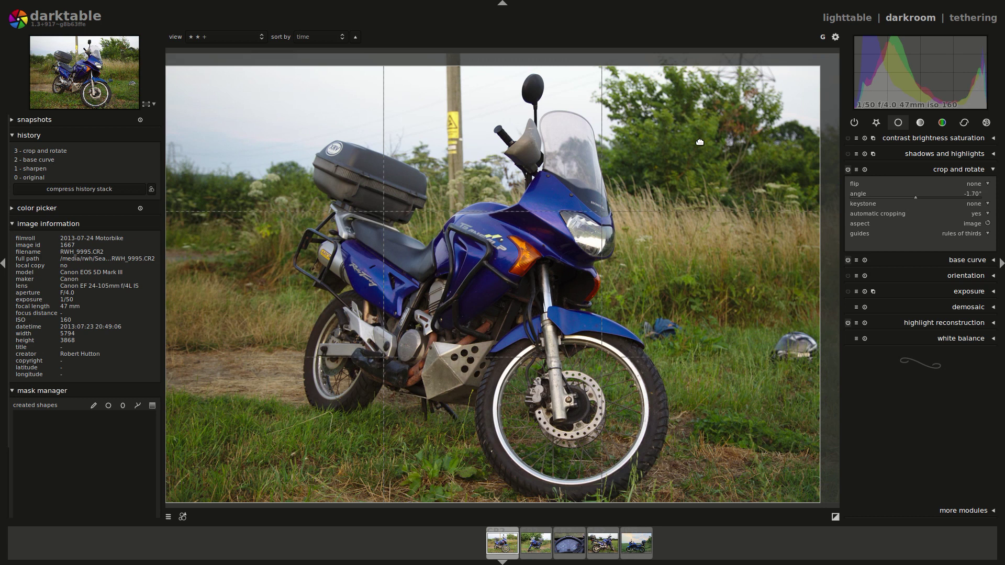
- Try a 5:4 crop shifted right toward the image edge and preview it
left_click_drag(698, 140, 721, 164)
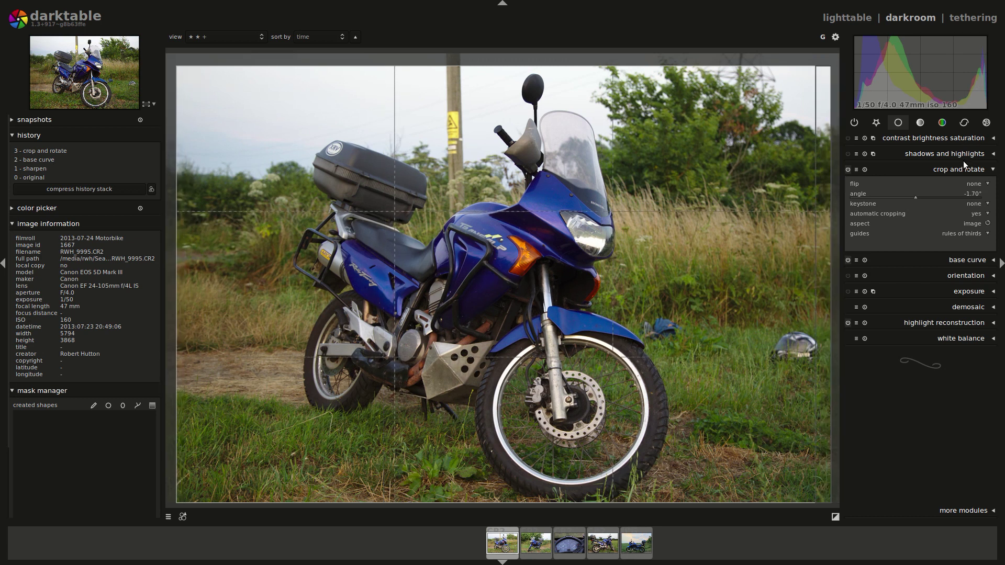
left_click(974, 224)
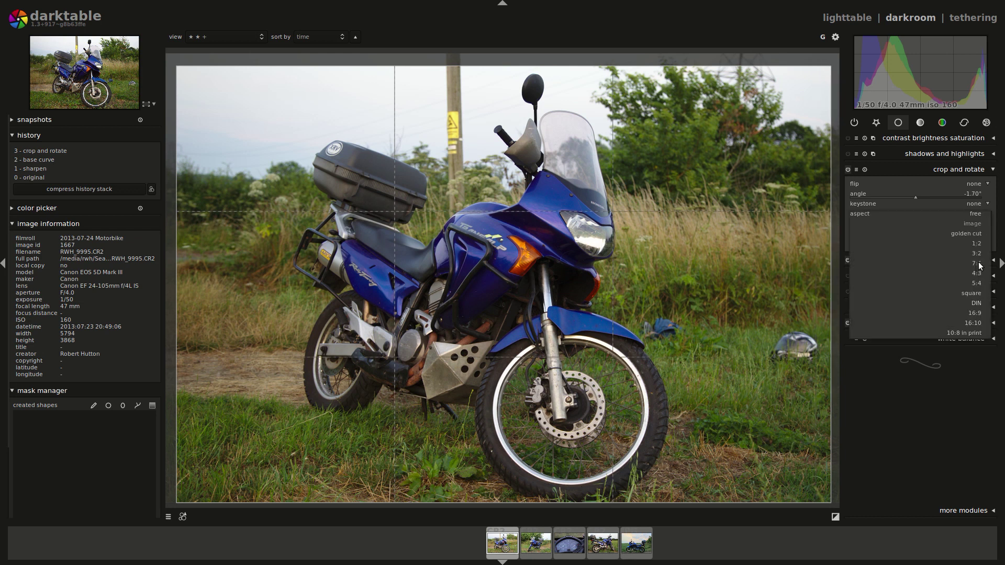
left_click(976, 284)
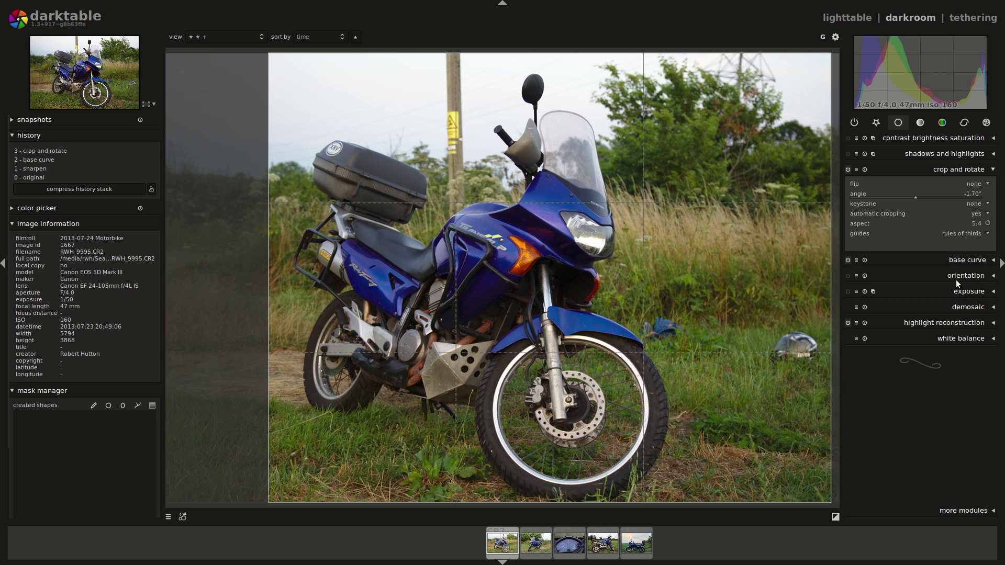
left_click_drag(551, 303, 566, 309)
left_click(966, 171)
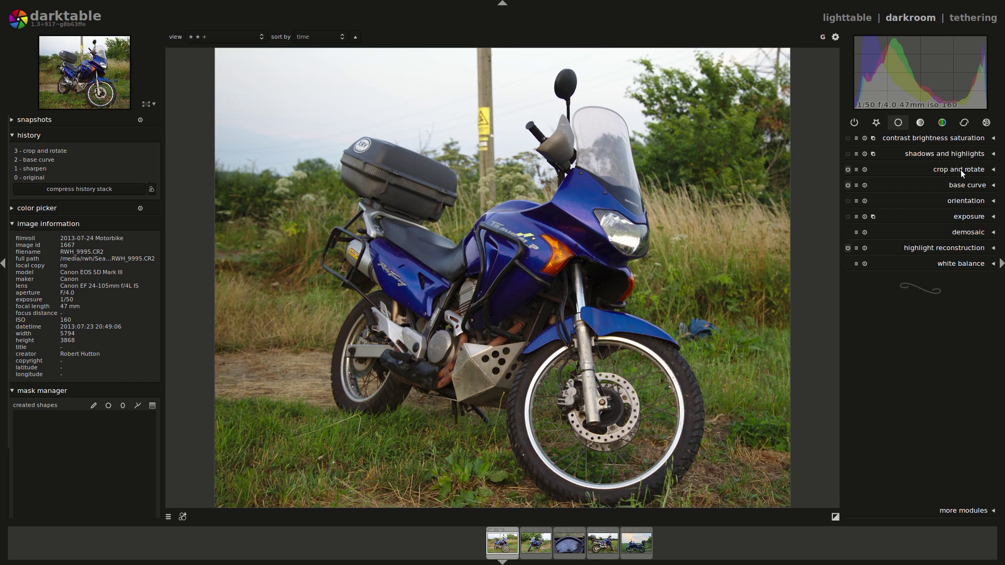
- Reframe the crop at 7:5 over the bike, raising the top edge for more sky
left_click(960, 170)
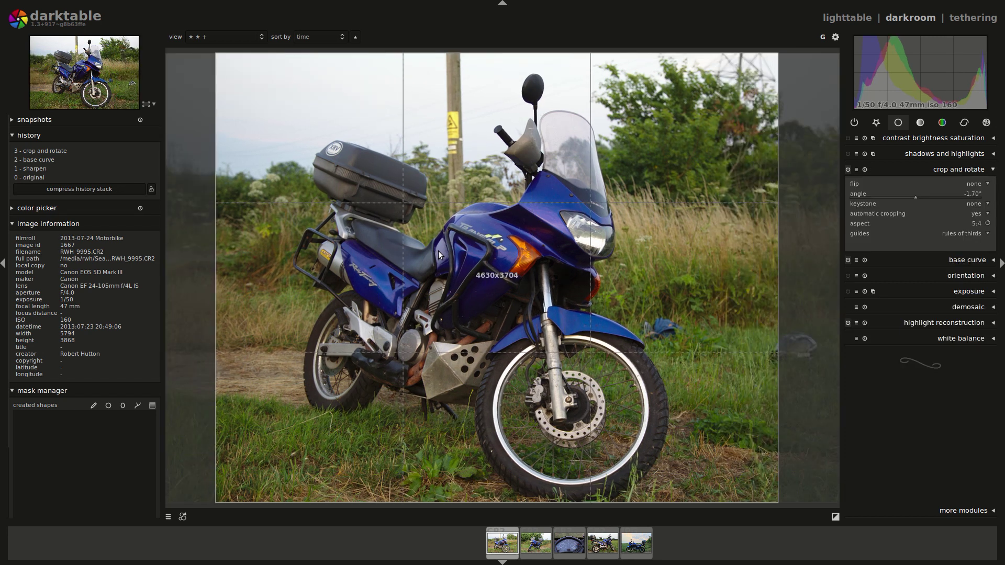
left_click_drag(610, 299, 647, 342)
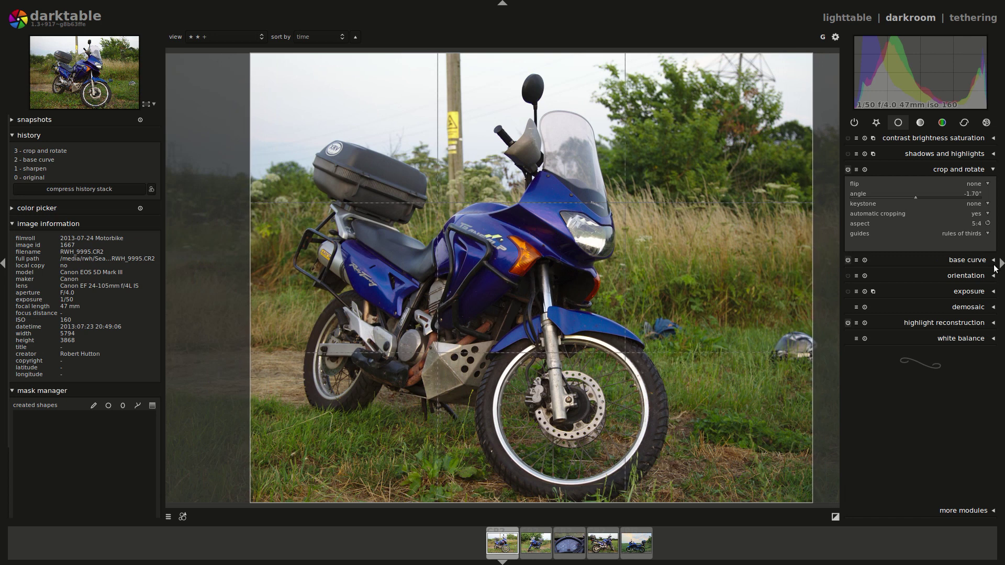
left_click(978, 224)
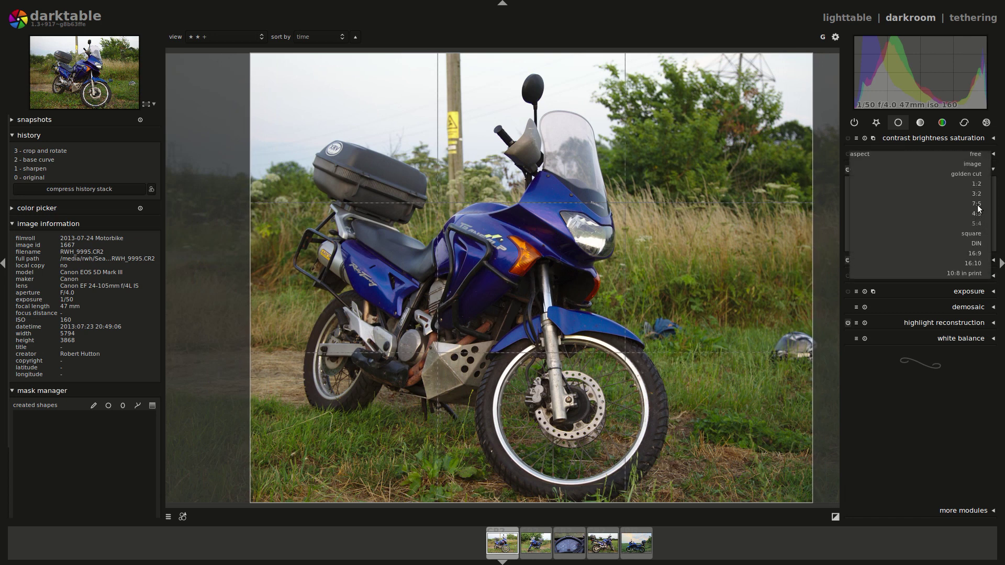
left_click(978, 205)
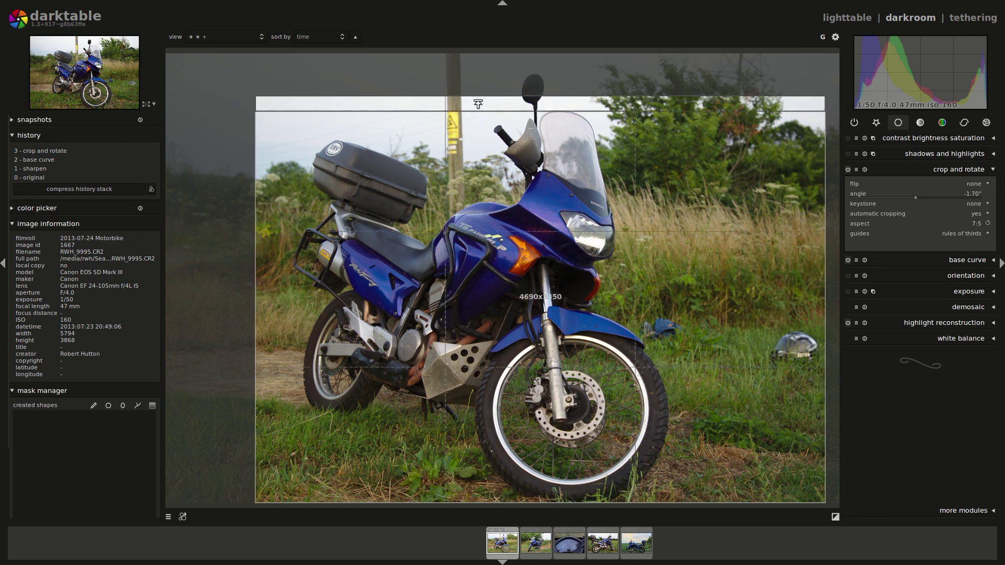
left_click_drag(478, 104, 475, 82)
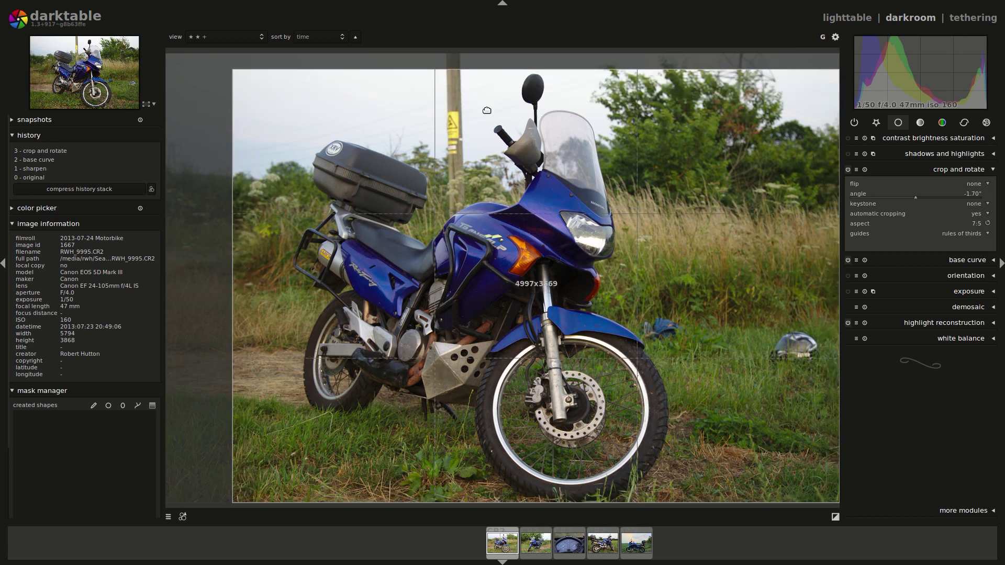
left_click(952, 172)
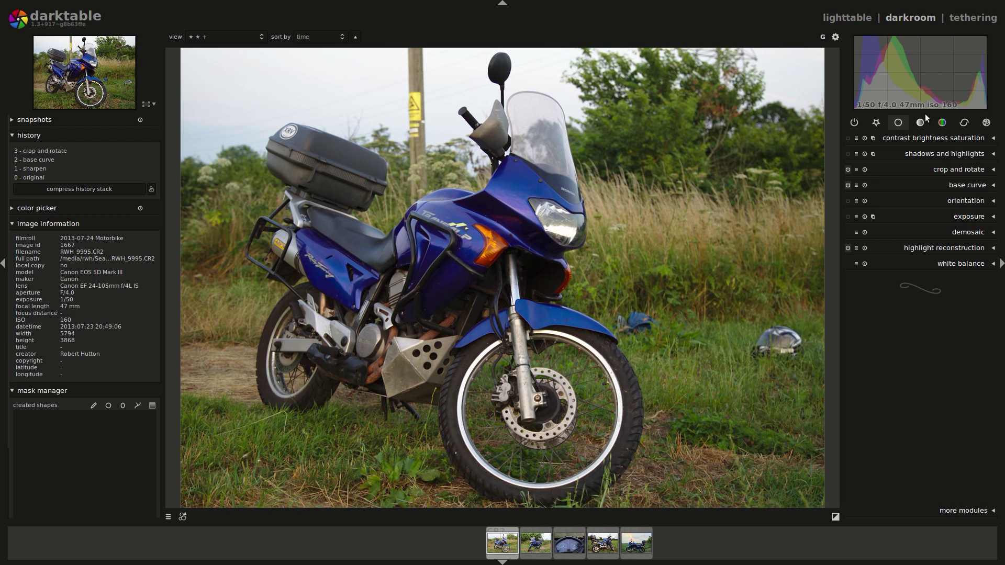
- Open RWH_9996 from the lighttable and pull the crop's top edge down to tighten the frame
left_click(844, 20)
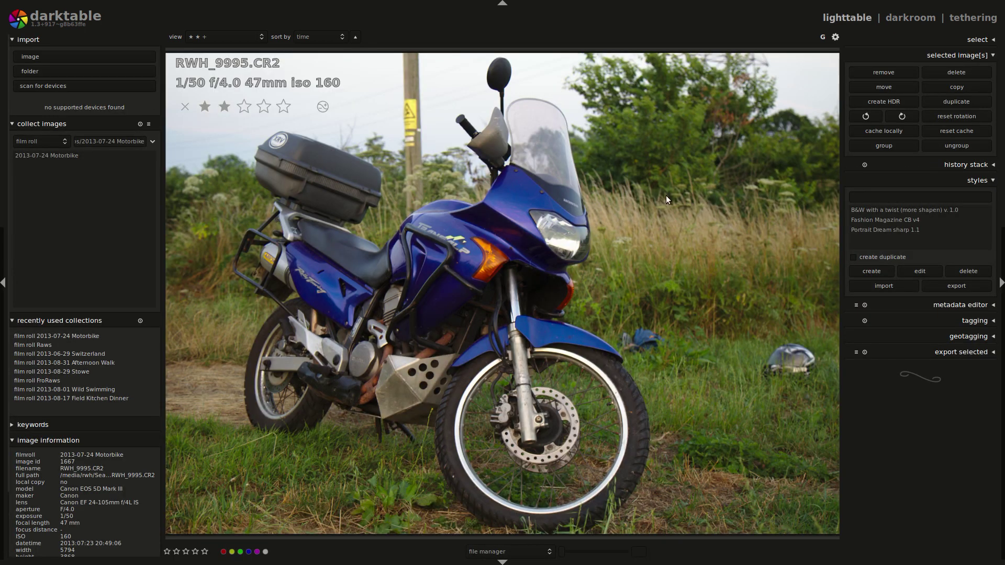
scroll(604, 268, "down", 1)
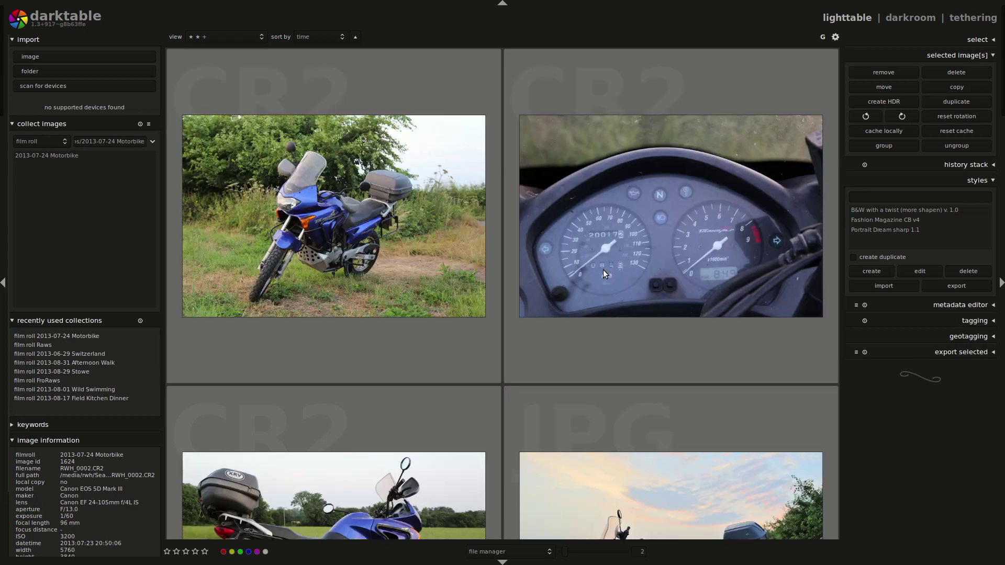
key("d")
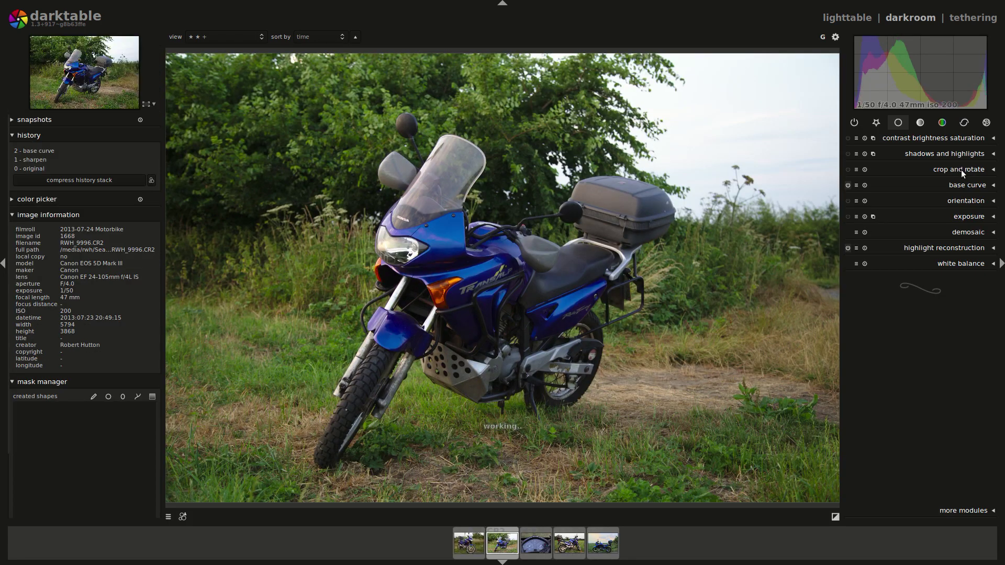
left_click(962, 170)
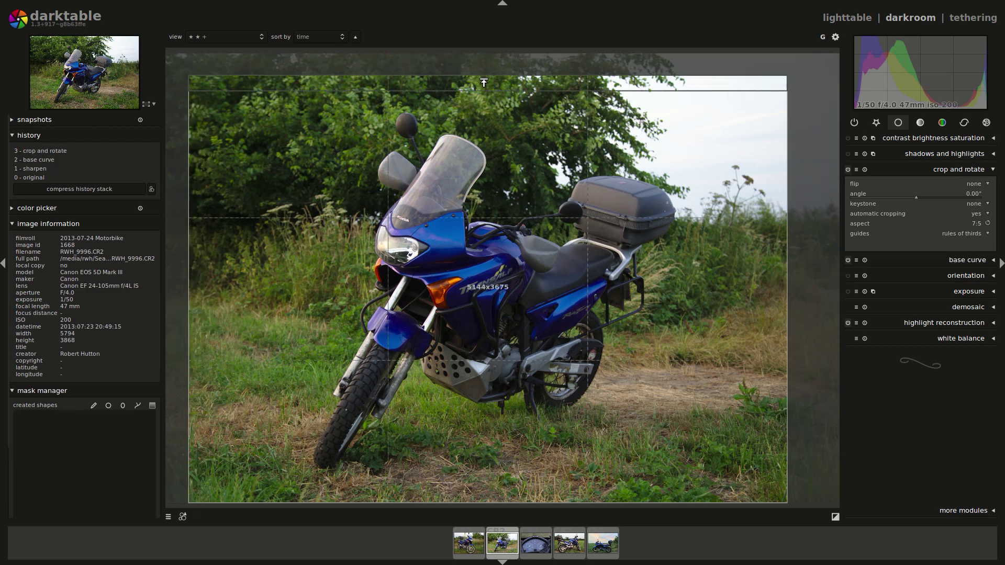
left_click_drag(483, 82, 461, 160)
left_click(951, 169)
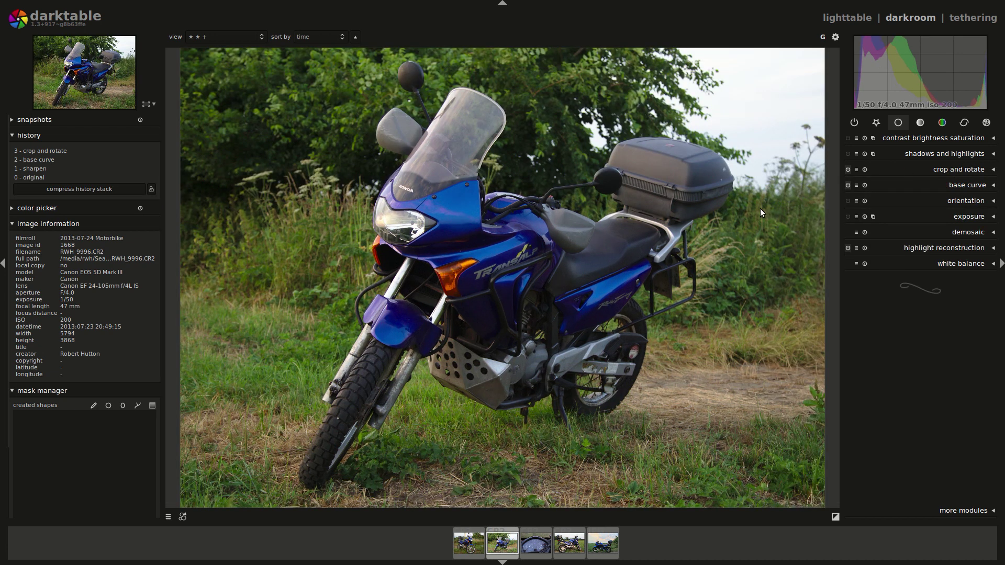
- Shift the 7:5 crop left toward the bike's front, giving 4609x3292
left_click(934, 169)
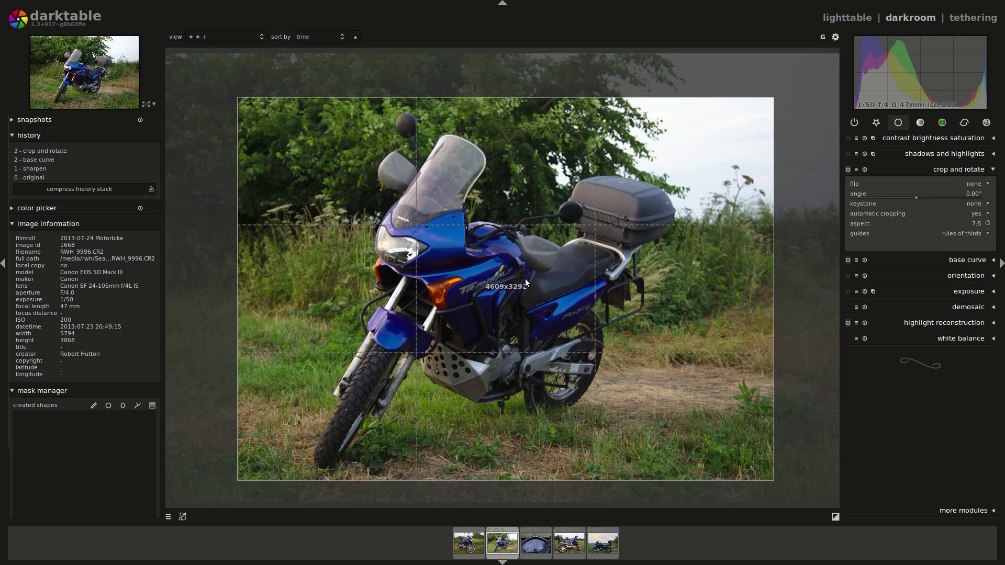
left_click_drag(522, 286, 476, 285)
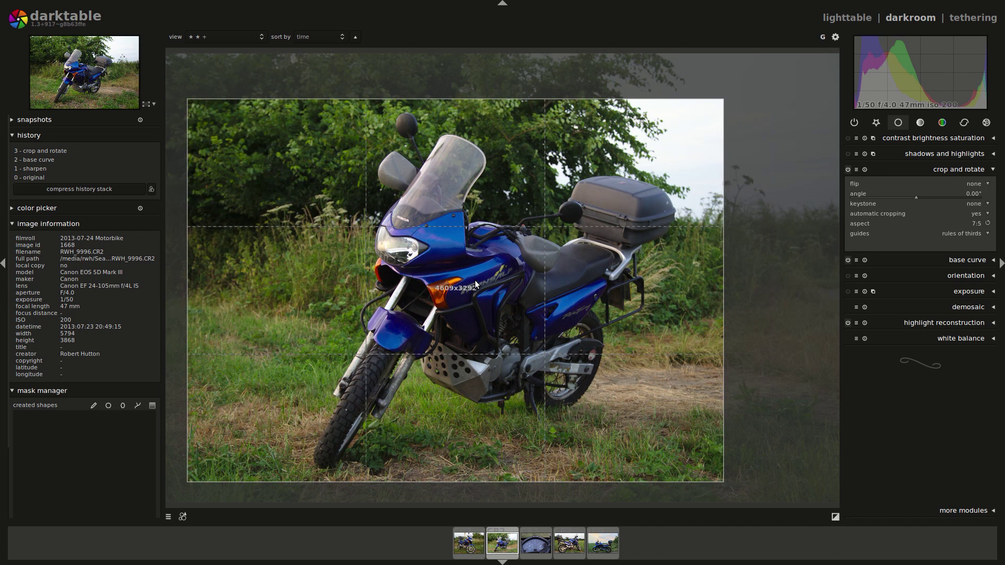
left_click(946, 169)
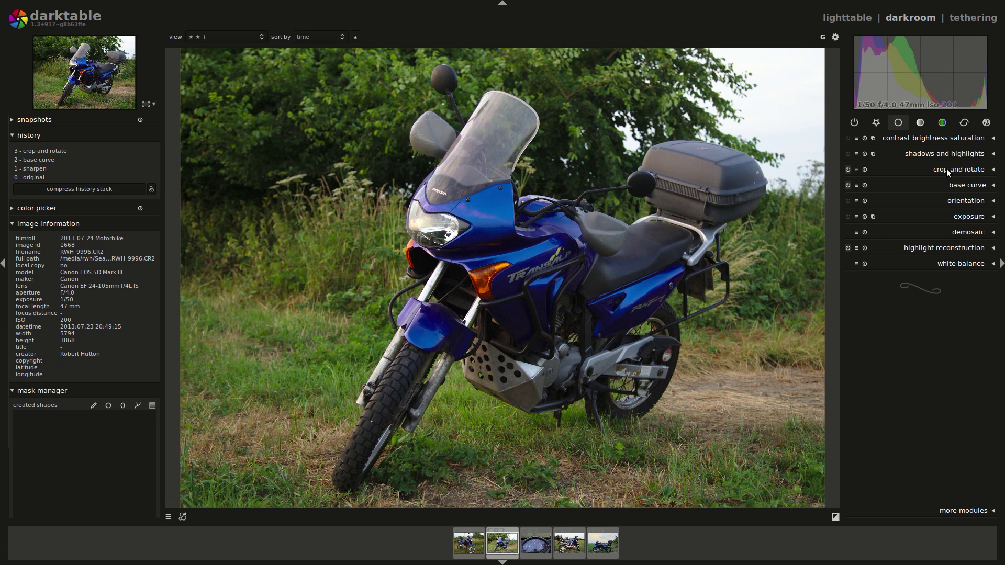
- Open the dashboard photo RWH_0002 and set its white balance preset to spot white balance
left_click(536, 543)
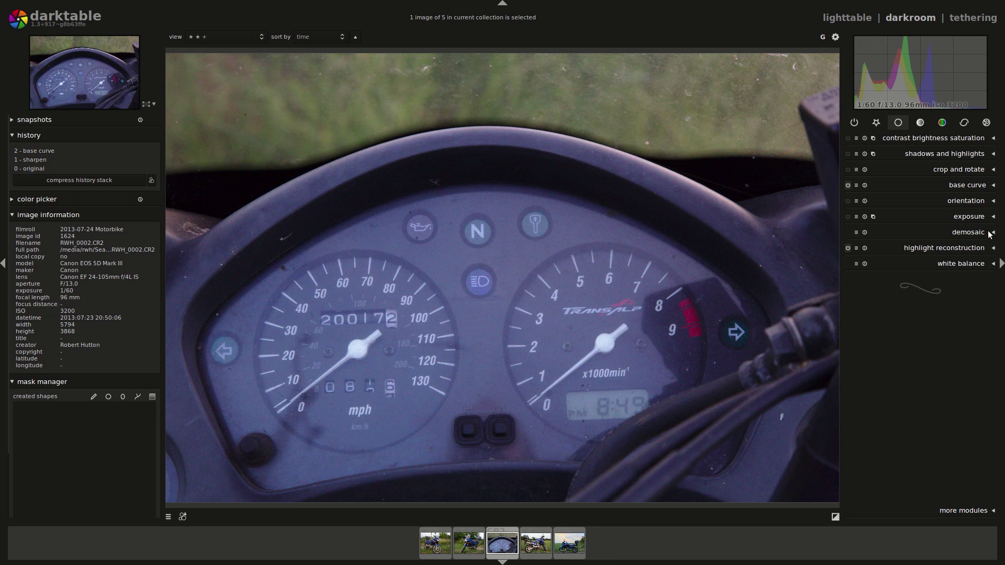
left_click(963, 263)
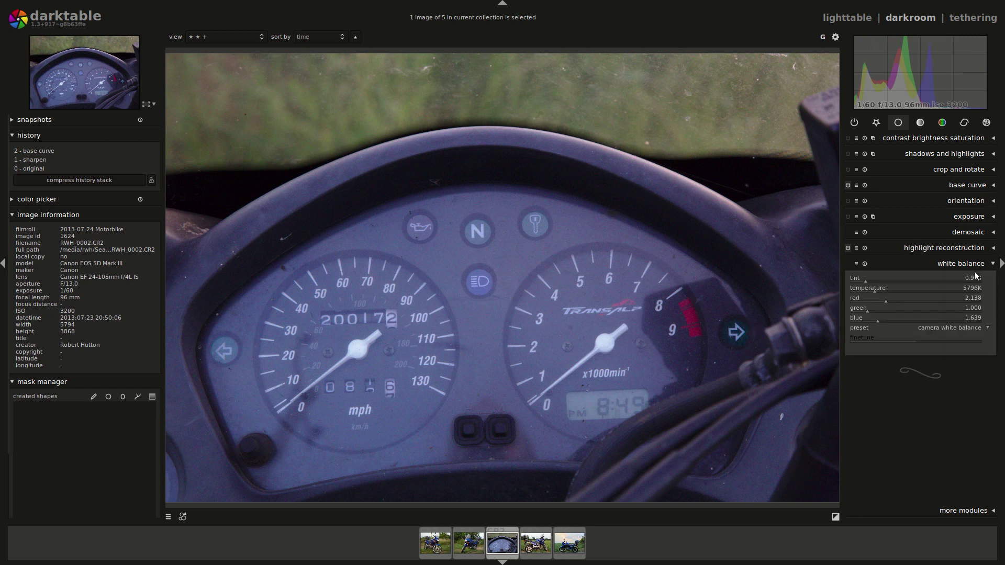
left_click(966, 328)
left_click(960, 338)
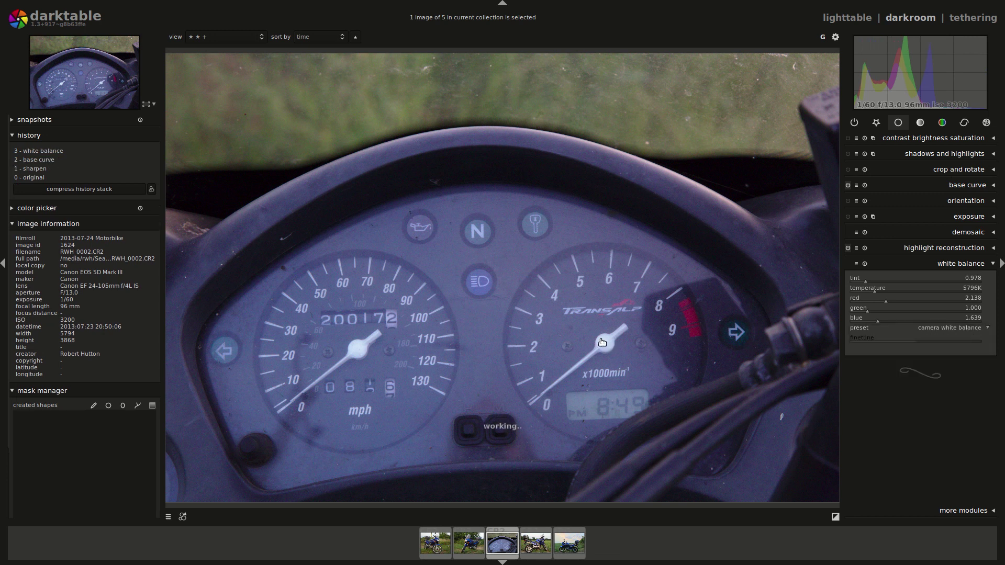
left_click(956, 330)
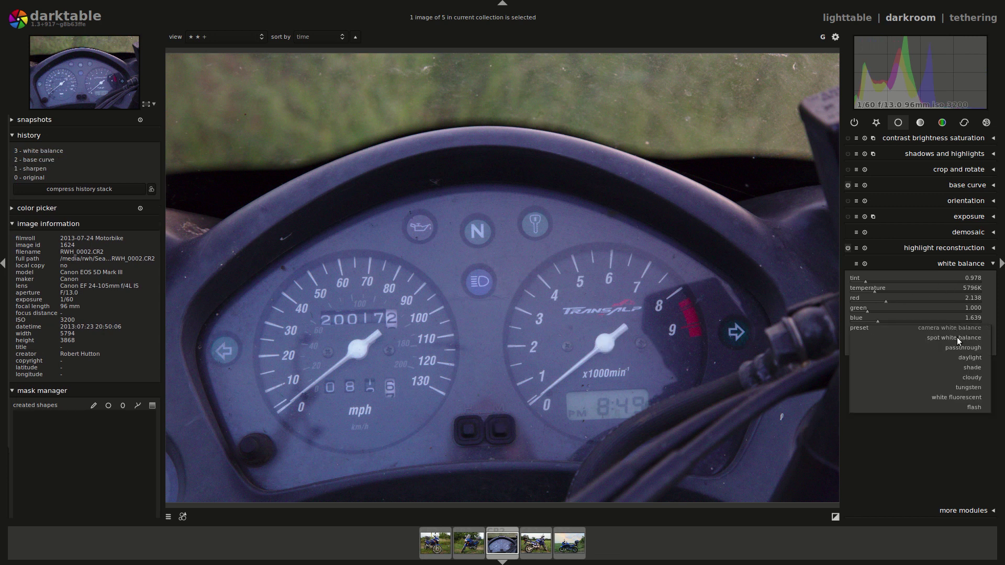
left_click(957, 337)
- Draw the spot box over the whole speedometer for a neutral 8310K, tint 0.971
left_click_drag(602, 340, 607, 349)
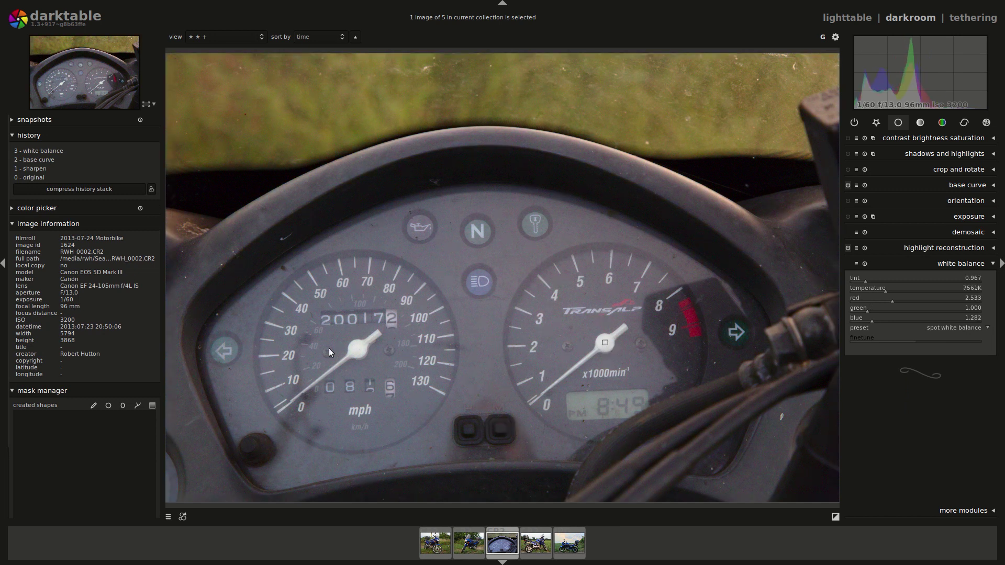
left_click_drag(351, 347, 363, 353)
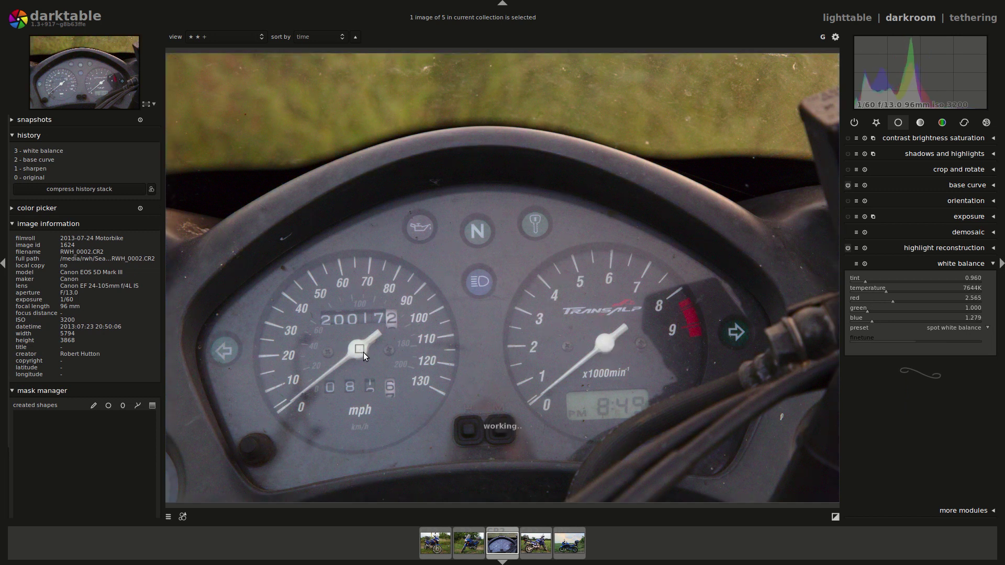
left_click(388, 320)
left_click_drag(461, 293, 487, 353)
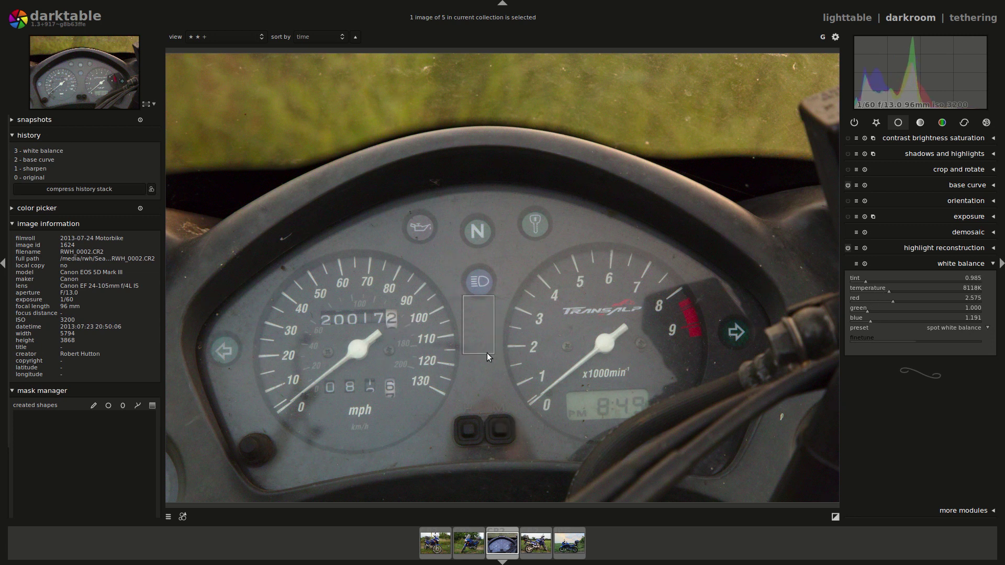
mouse_move(222, 209)
left_mouse_down()
mouse_move(225, 247)
mouse_move(461, 394)
mouse_move(495, 398)
left_mouse_up()
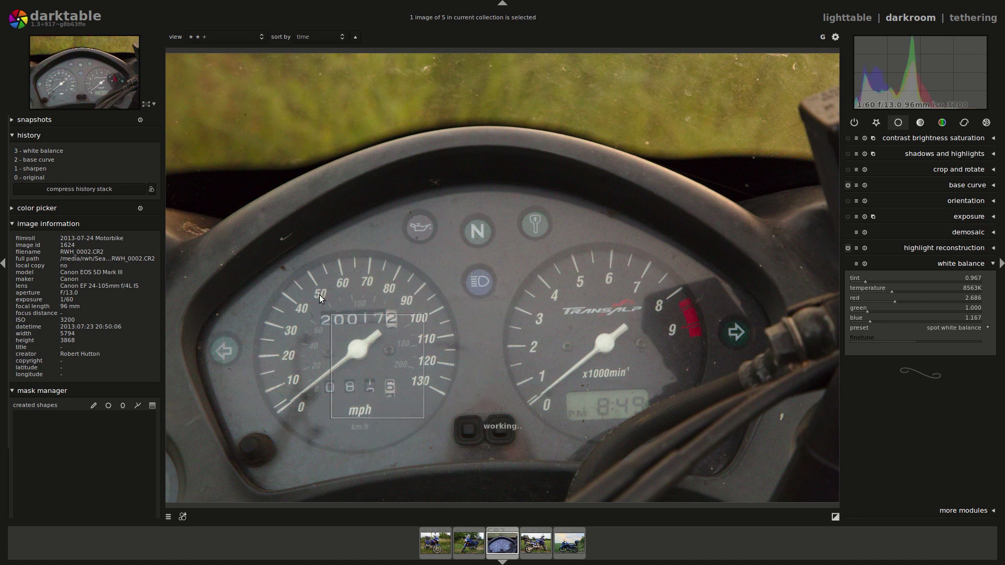
left_click_drag(269, 264, 436, 435)
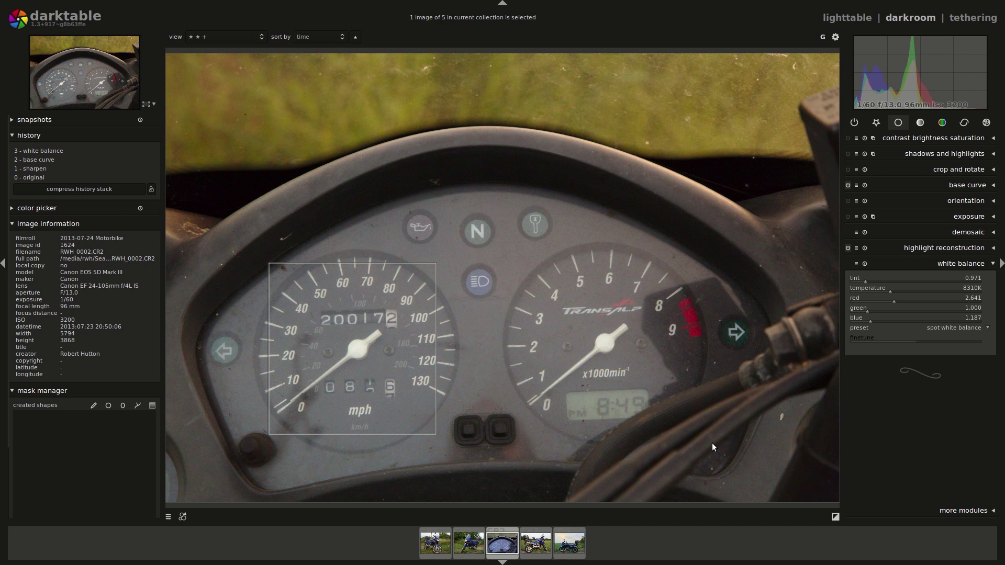
- Trim the grass by pulling the dashboard crop's top edge down and nudging it left
left_click(948, 171)
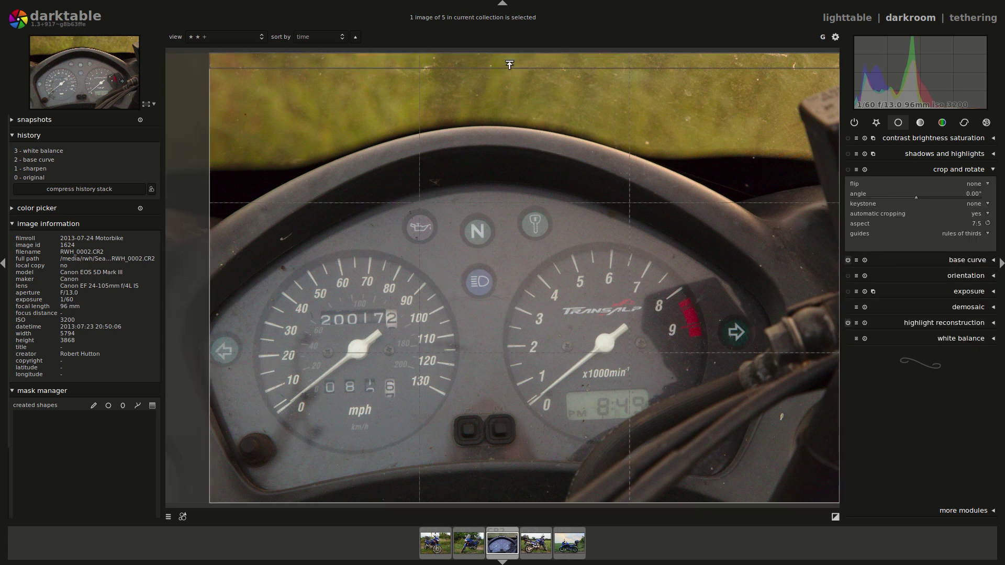
left_click_drag(509, 63, 502, 94)
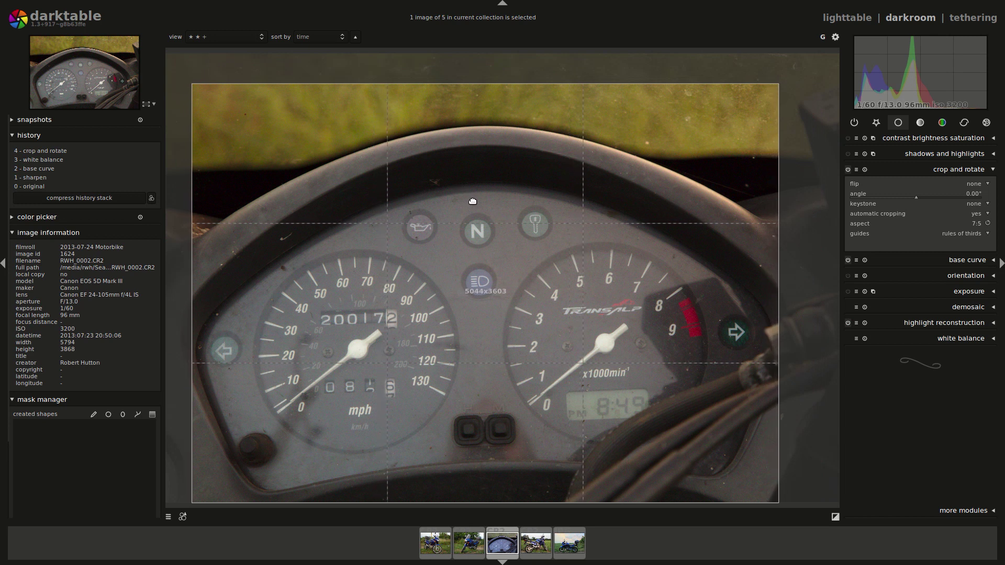
left_click_drag(463, 131, 461, 131)
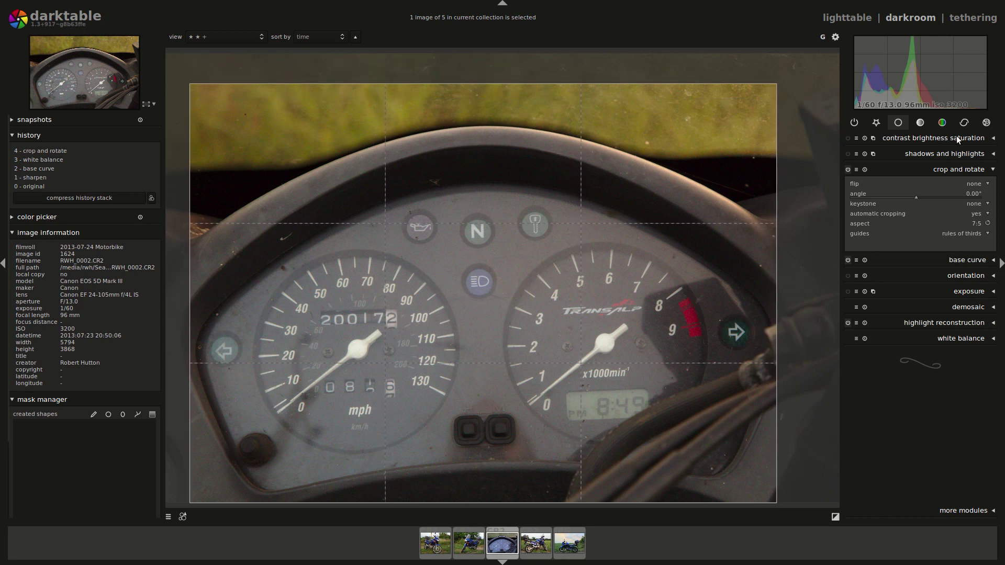
left_click(960, 168)
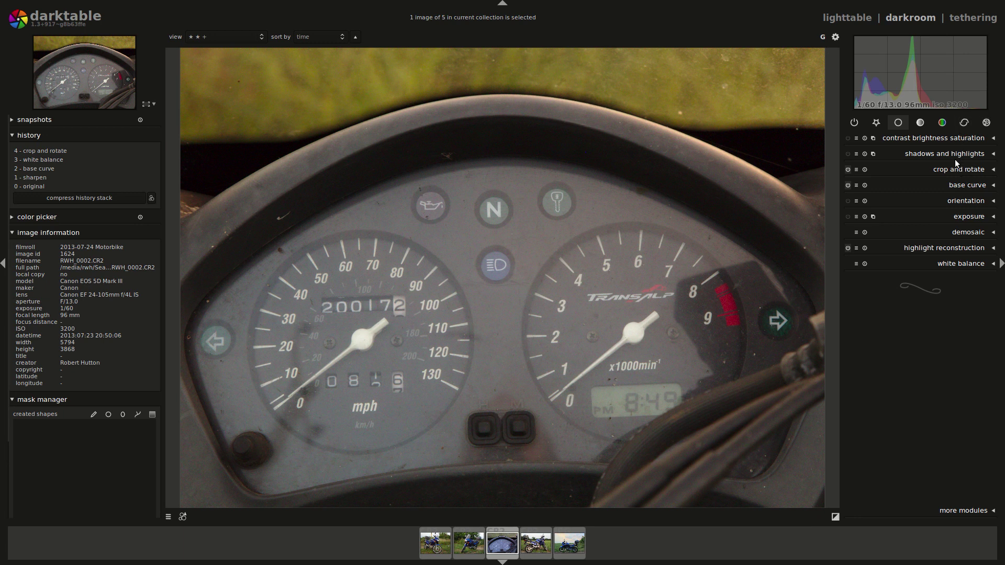
- Straighten the dashboard photo by -2.09° along the gauges and enlarge its 7:5 crop
left_click(849, 19)
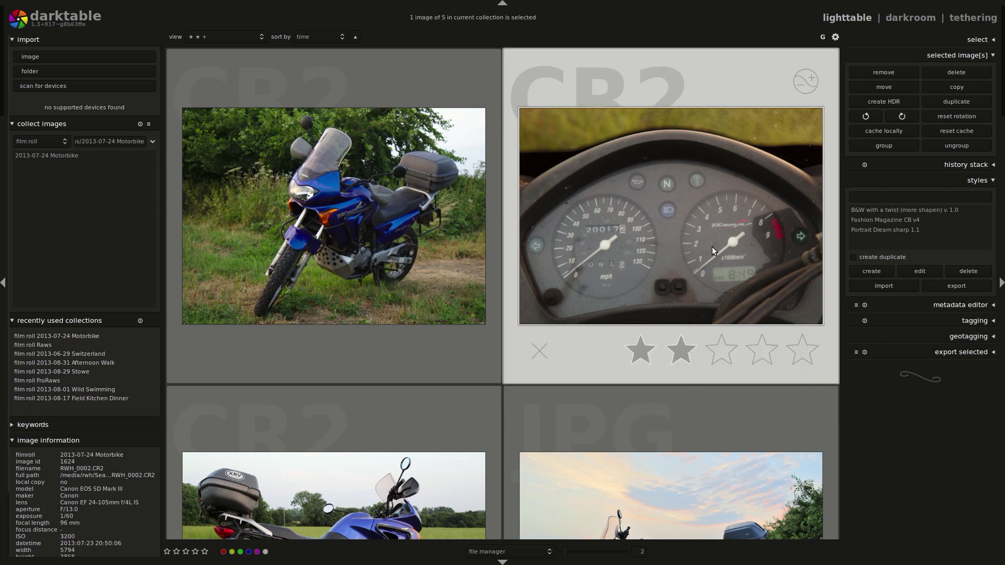
double_click(711, 247)
left_click(946, 169)
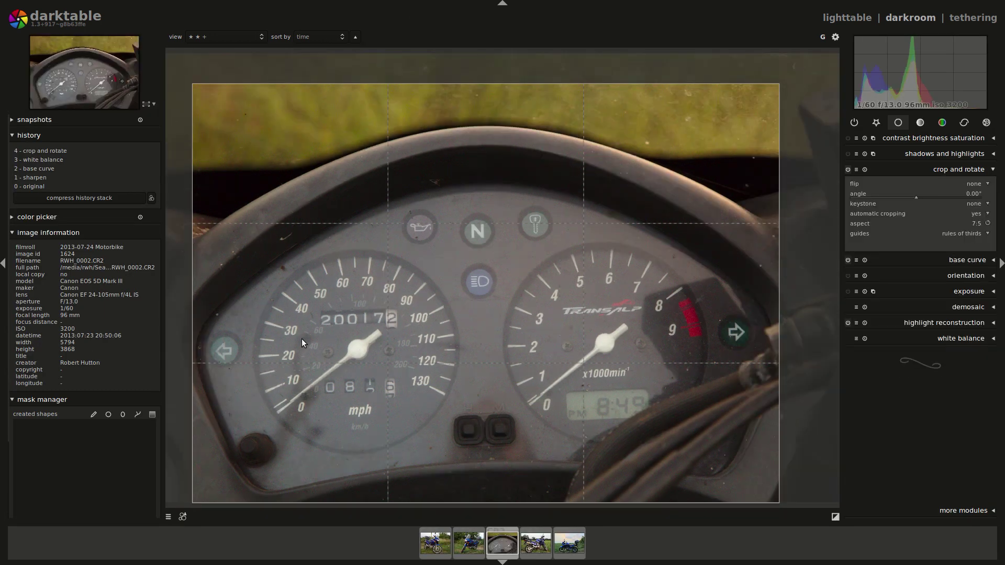
left_click_drag(224, 350, 739, 332)
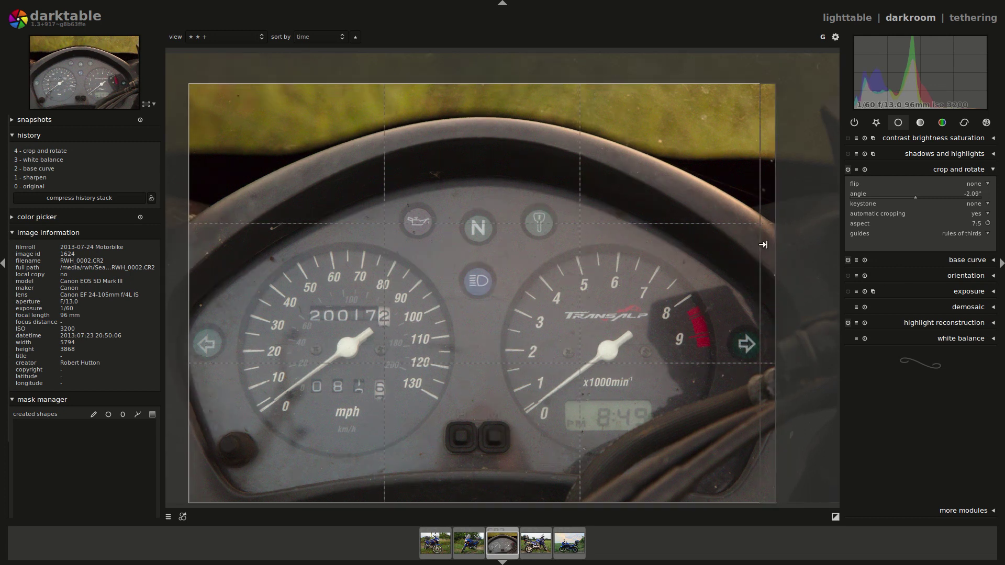
left_click_drag(771, 242, 777, 243)
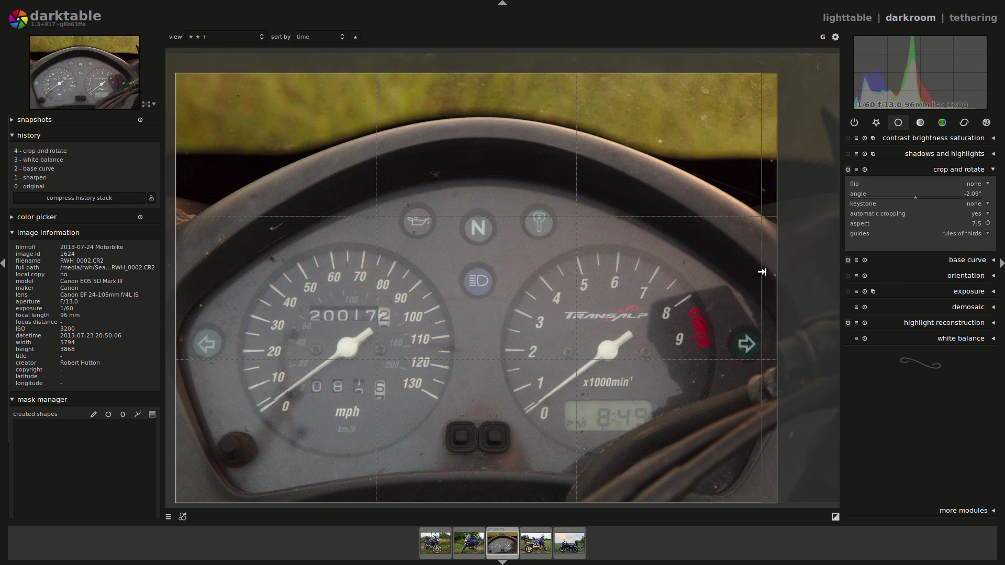
left_click(953, 170)
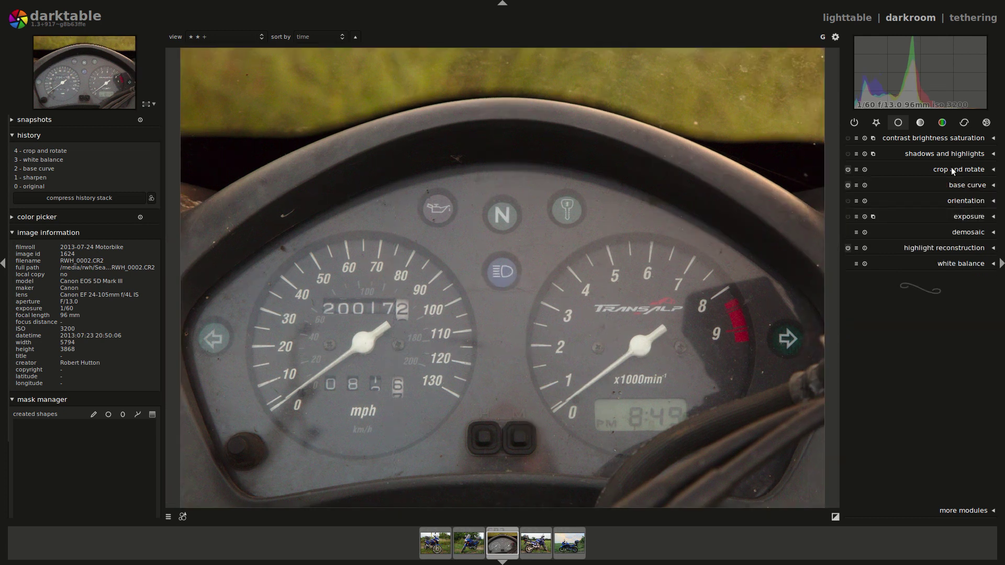
left_click(952, 171)
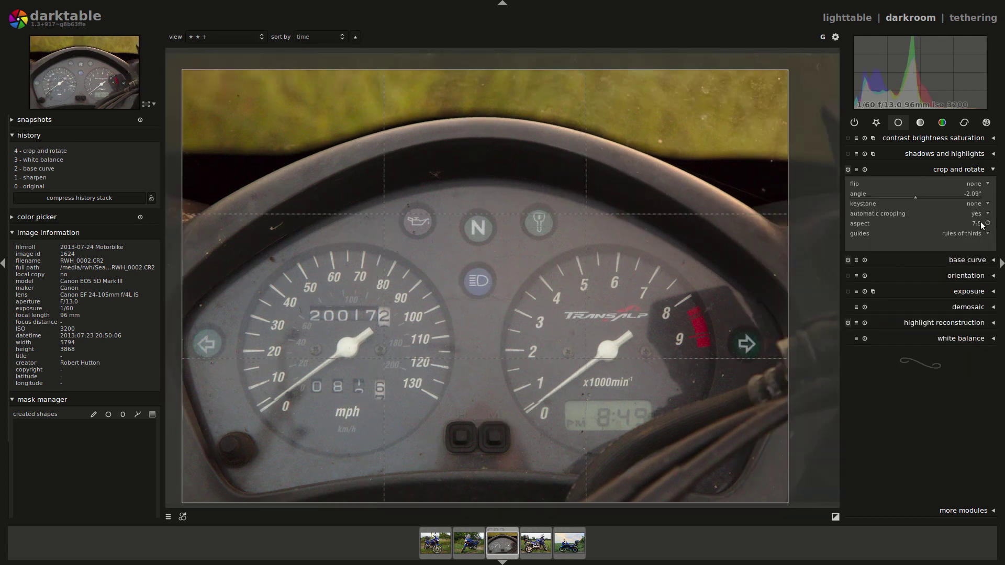
left_click(968, 171)
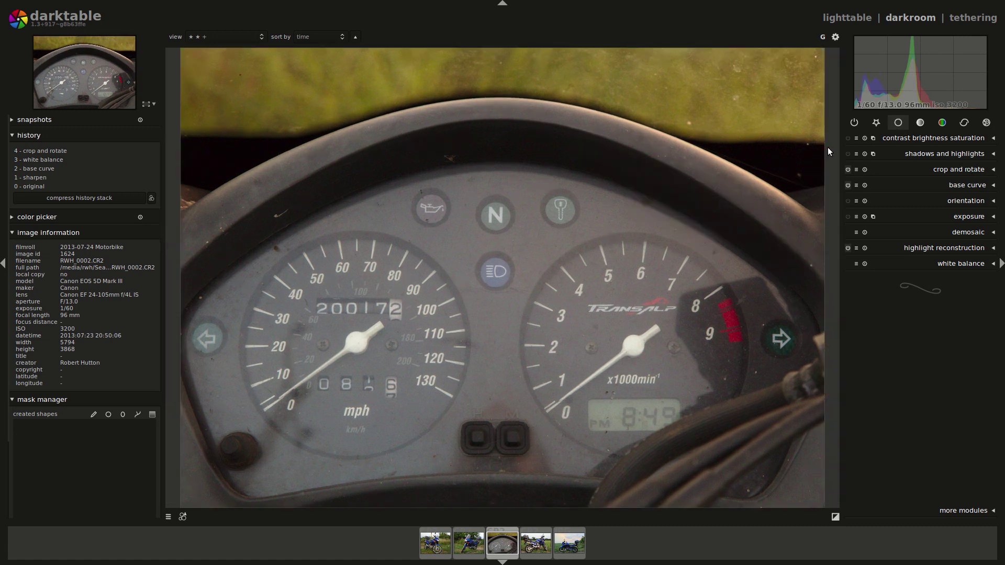
- Open the side-view motorbike raw RWH_0005.CR2 from the lighttable grid
left_click(863, 18)
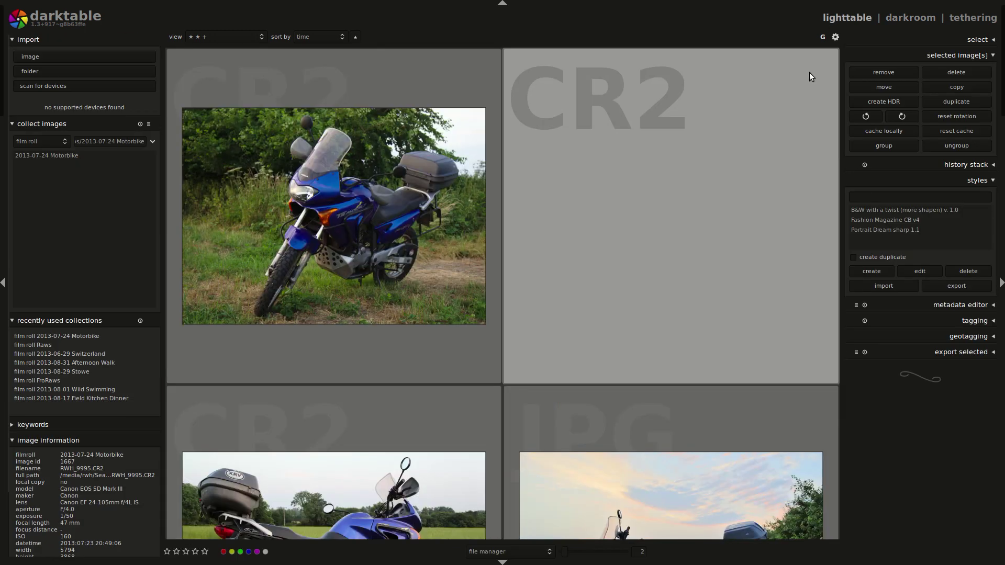
scroll(649, 313, "up", 1)
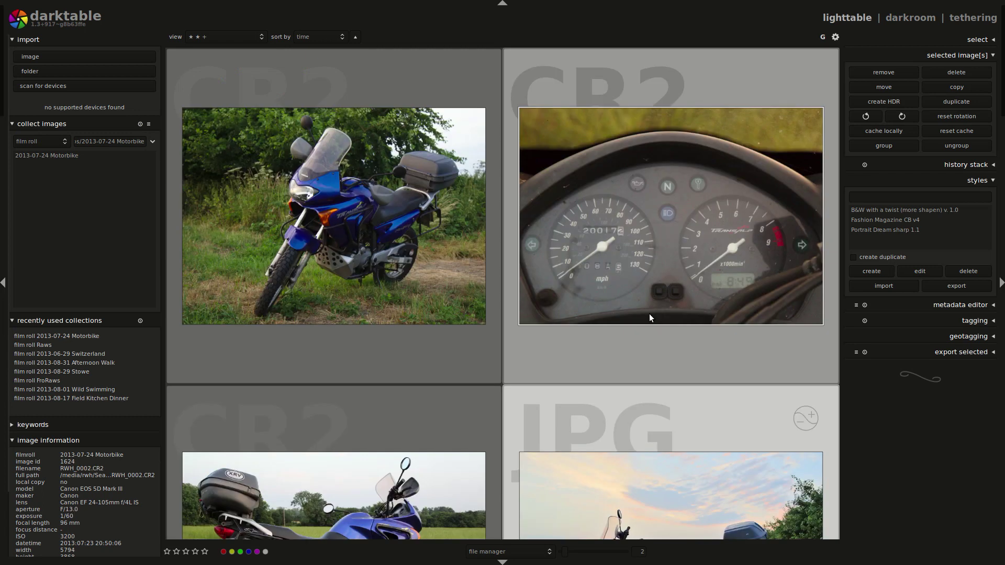
scroll(649, 313, "down", 1)
double_click(425, 251)
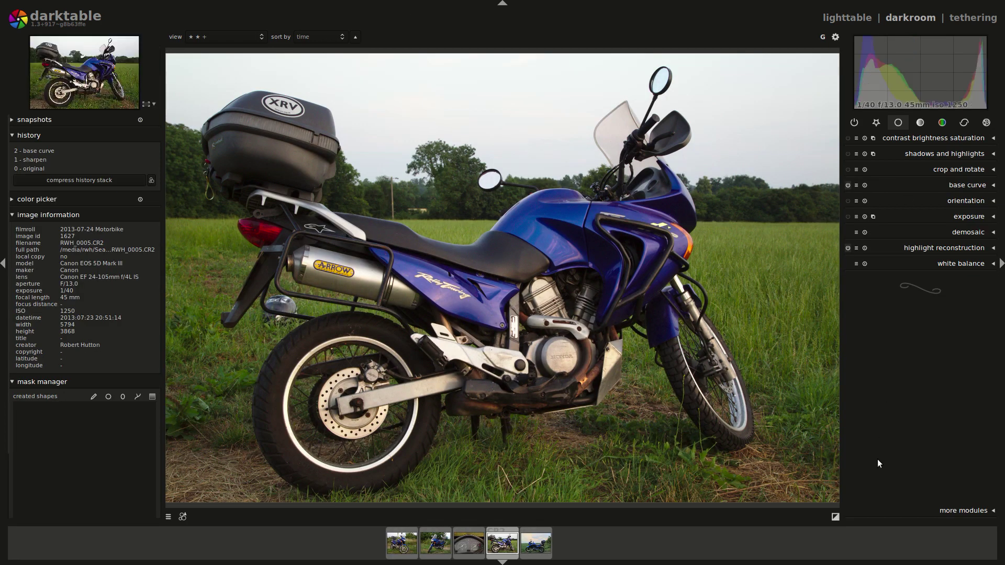
- Check blown highlights on the side-view shot, glance at the sunset JPG, and return to lighttable
left_click(834, 518)
left_click(847, 17)
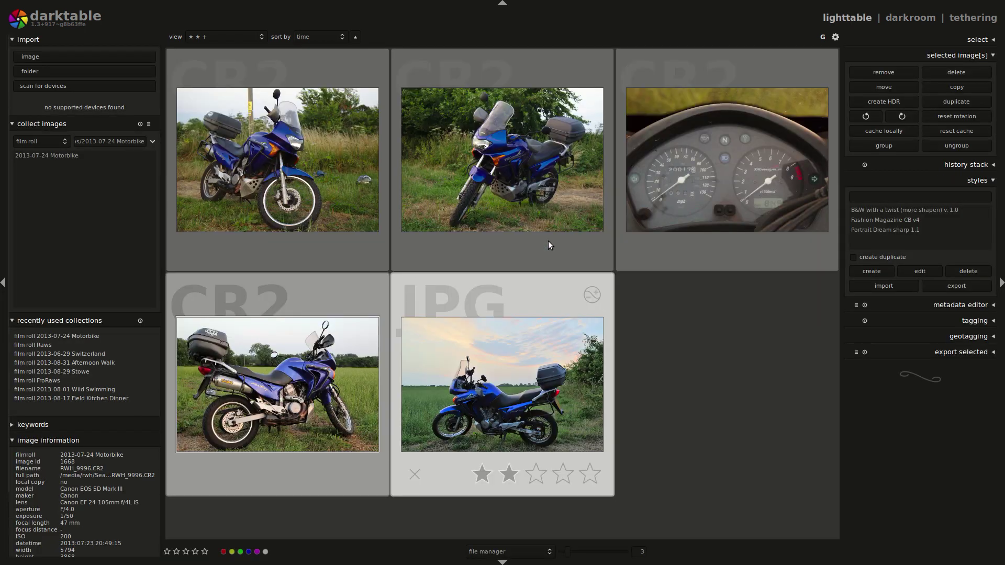
double_click(520, 391)
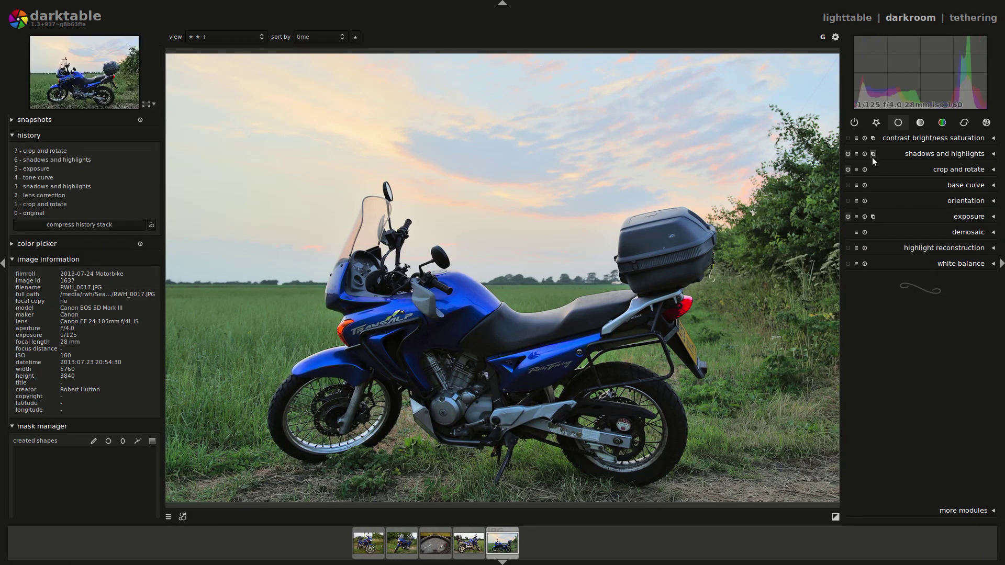
key("l")
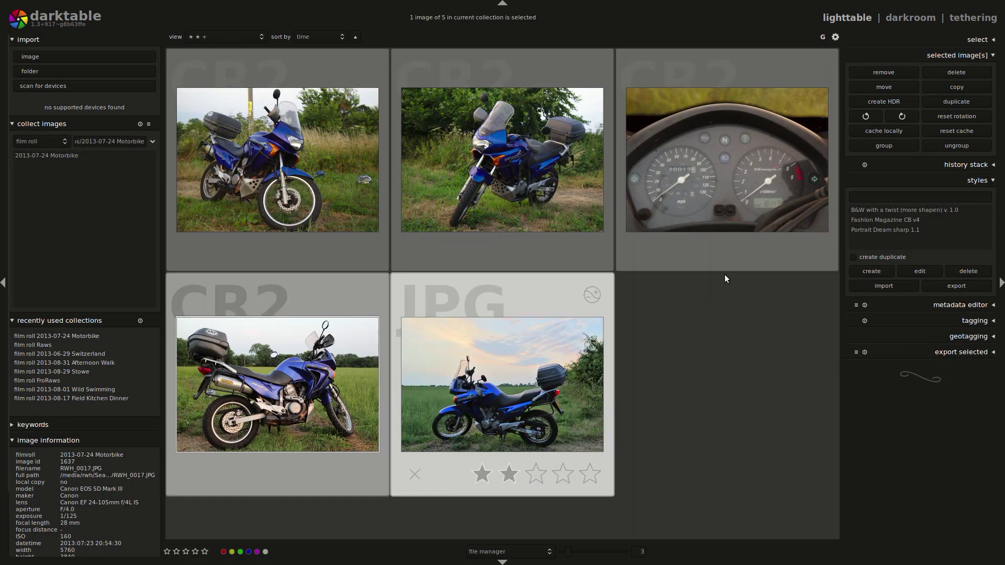
left_click(960, 83)
- Expand the history stack panel, try selective copy and cancel, then view RWH_0005's white balance
left_click(623, 459)
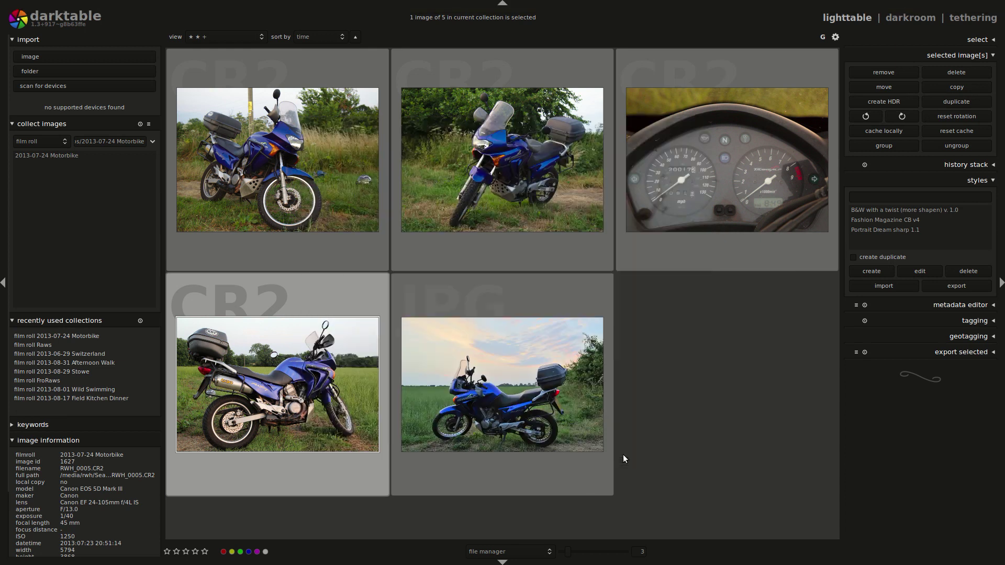
left_click(959, 56)
left_click(972, 71)
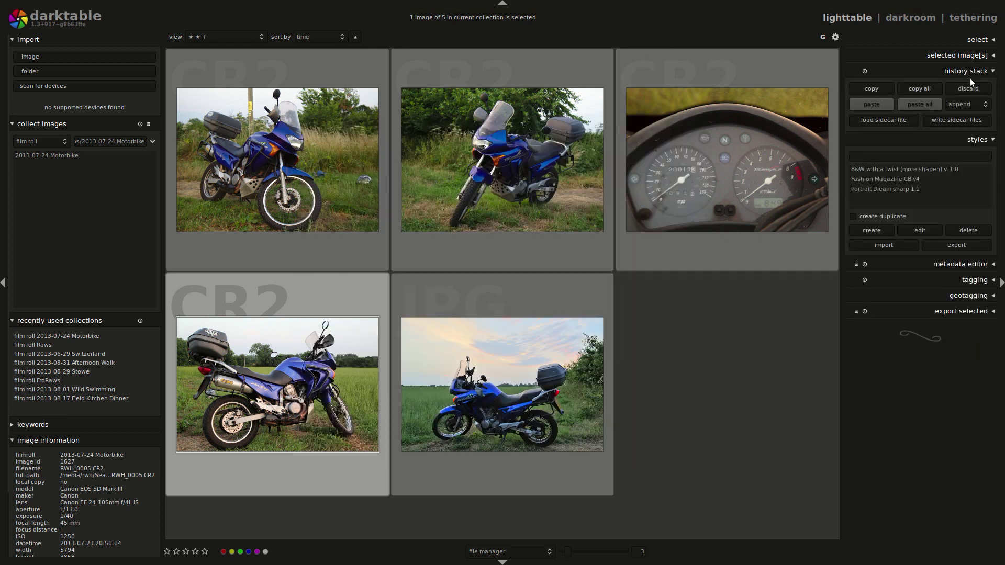
left_click(877, 92)
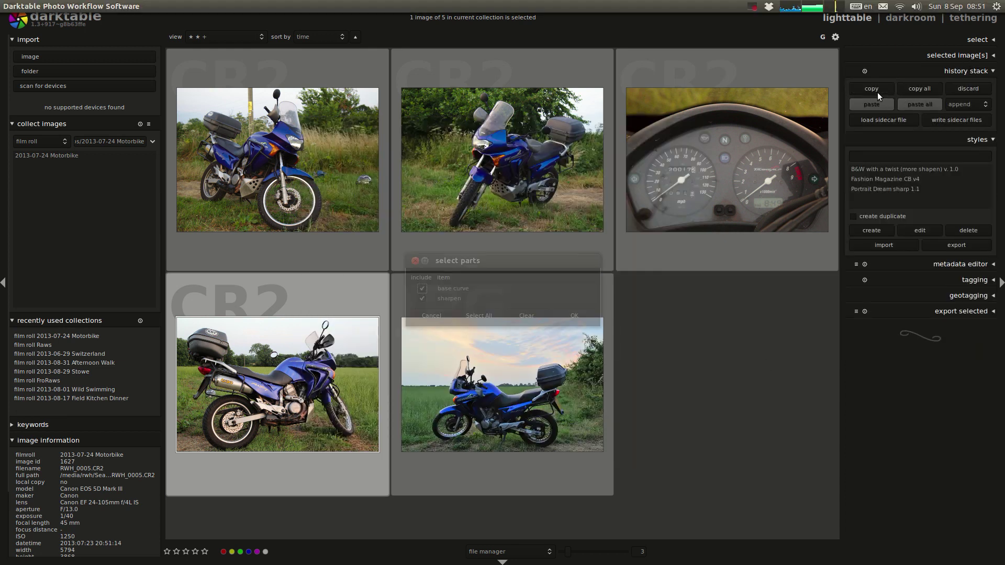
left_click(432, 316)
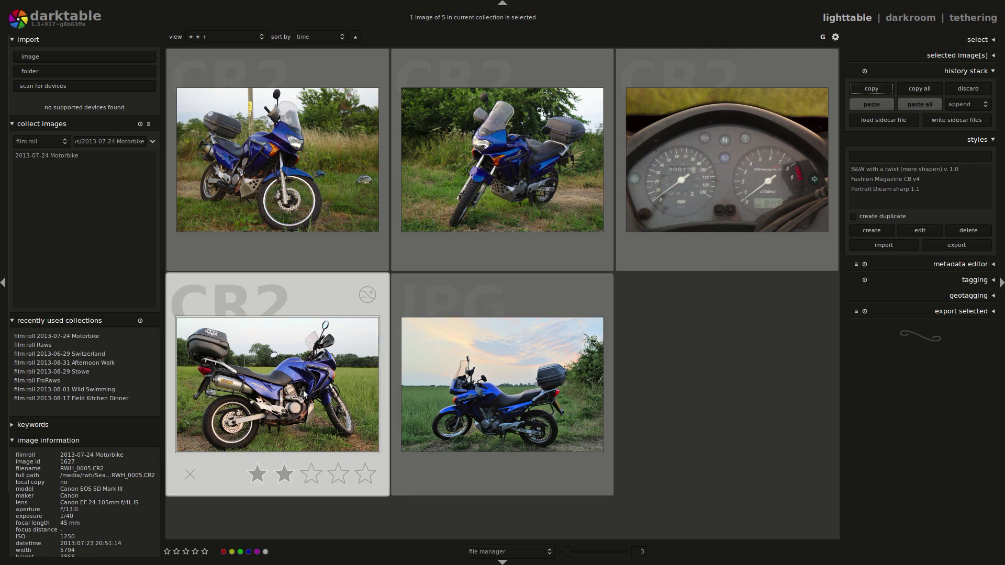
key("d")
left_click(965, 265)
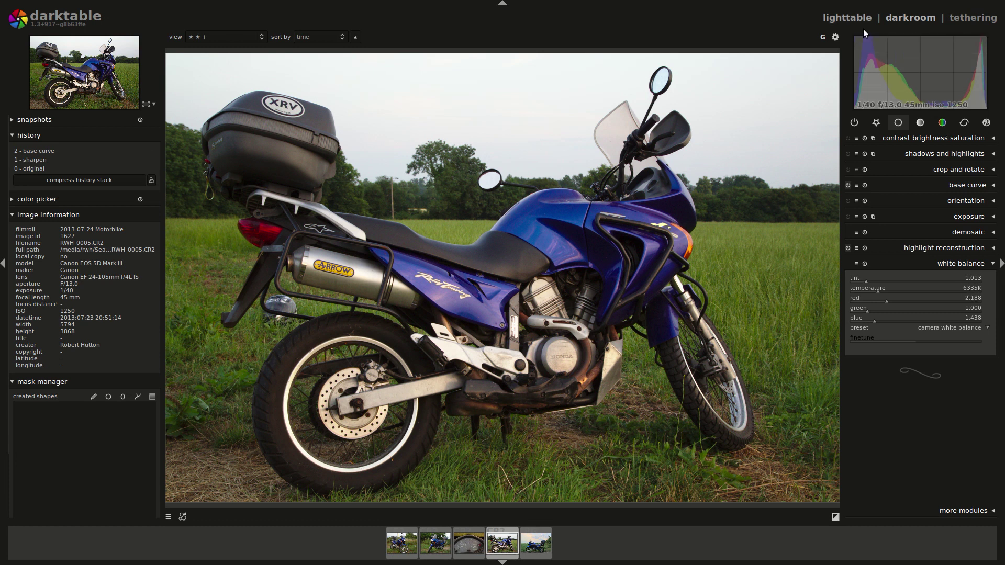
- Open the sunset JPG RWH_0017 and enter 6335K as its white balance temperature
left_click(853, 17)
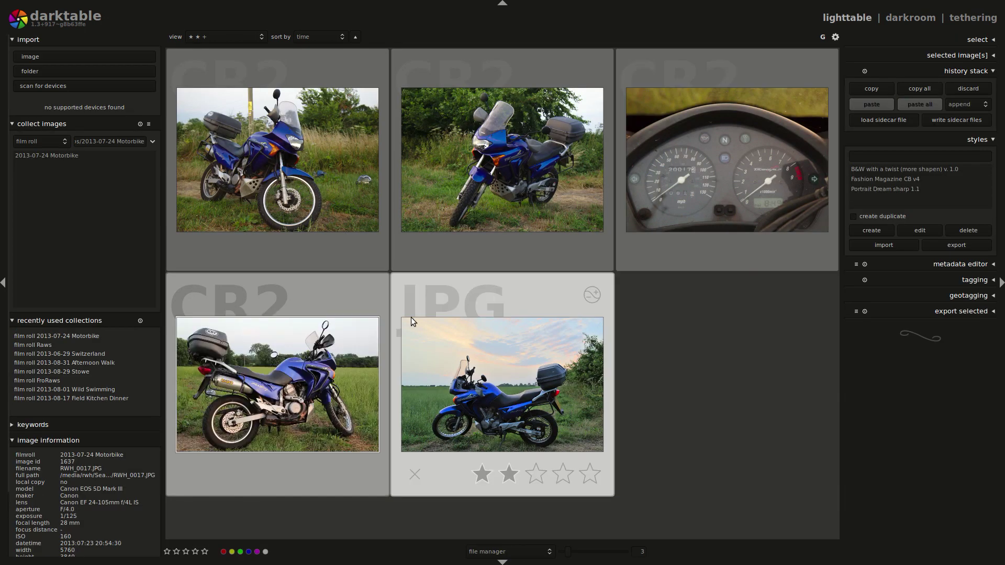
key("d")
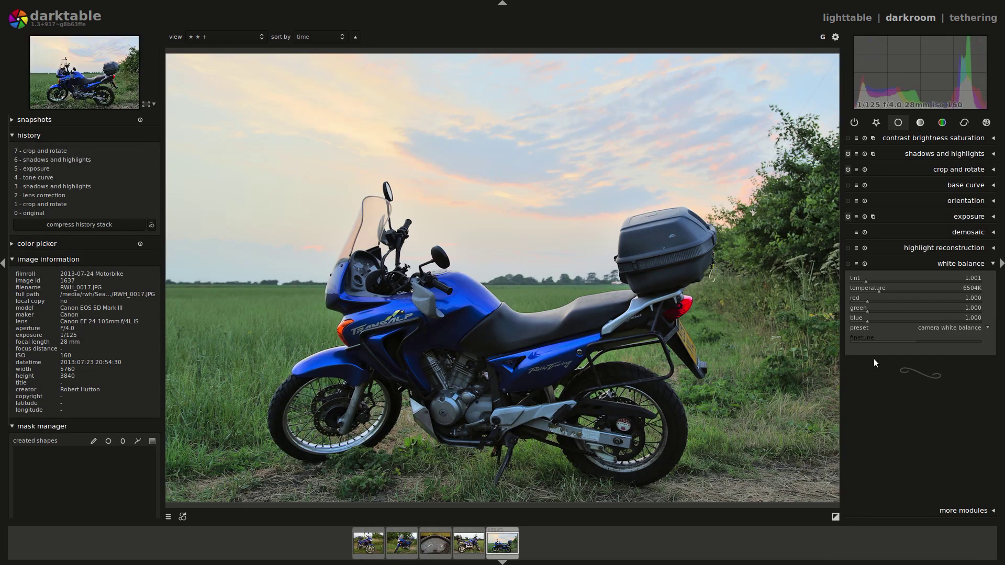
right_click(971, 289)
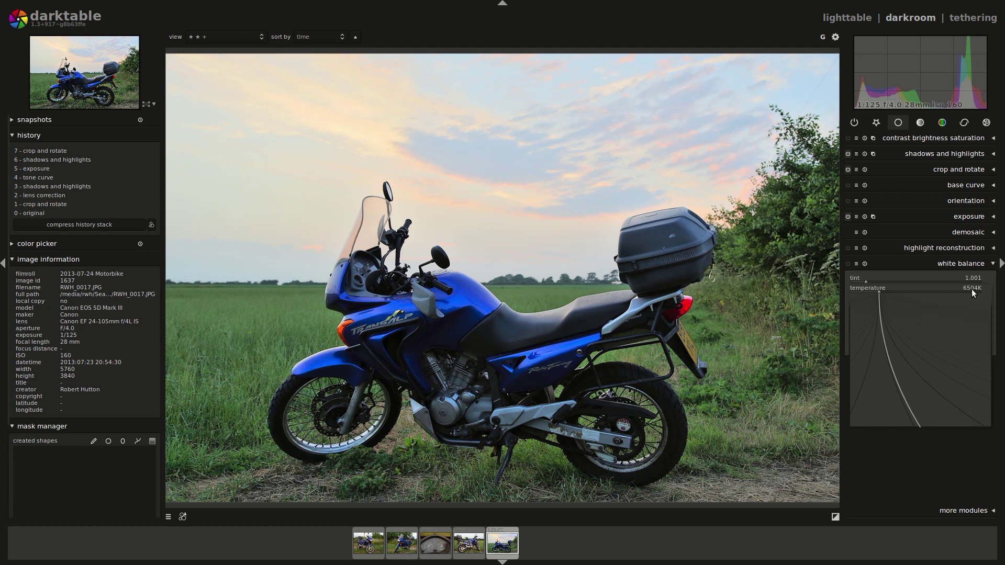
type("6335")
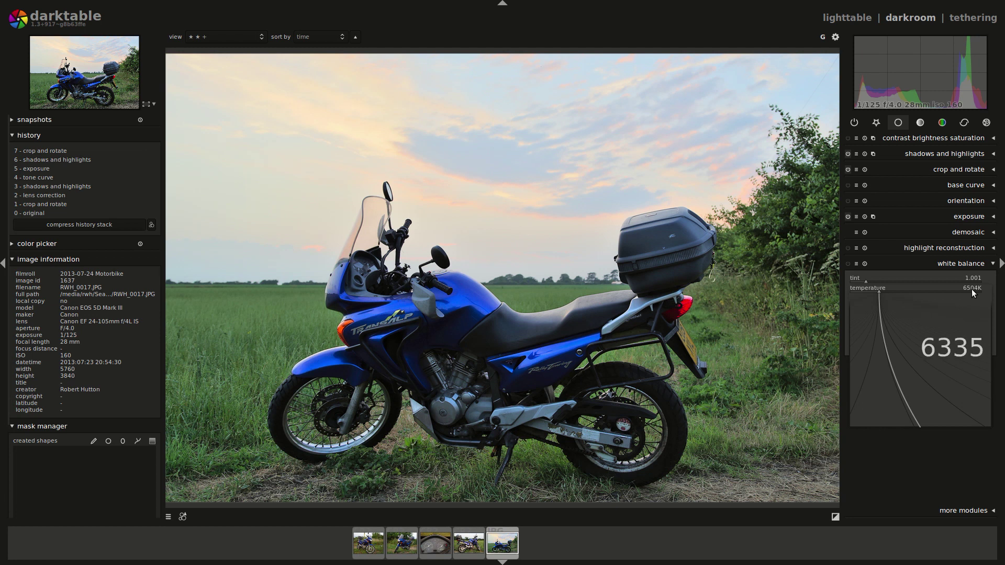
key("Return")
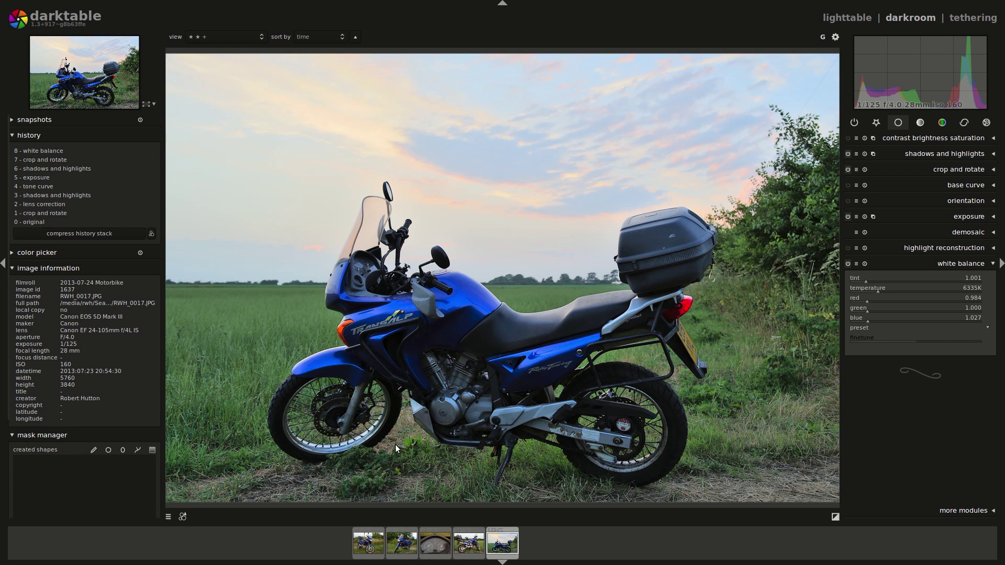
- Switch to spot white balance and sample the engine guard at a few spots
scroll(417, 404, "up", 4)
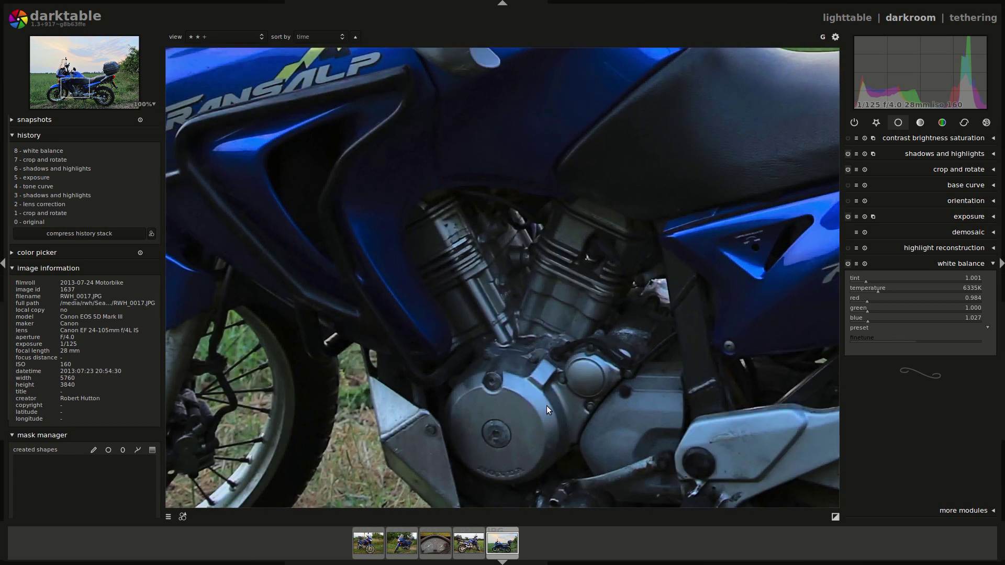
left_click(983, 329)
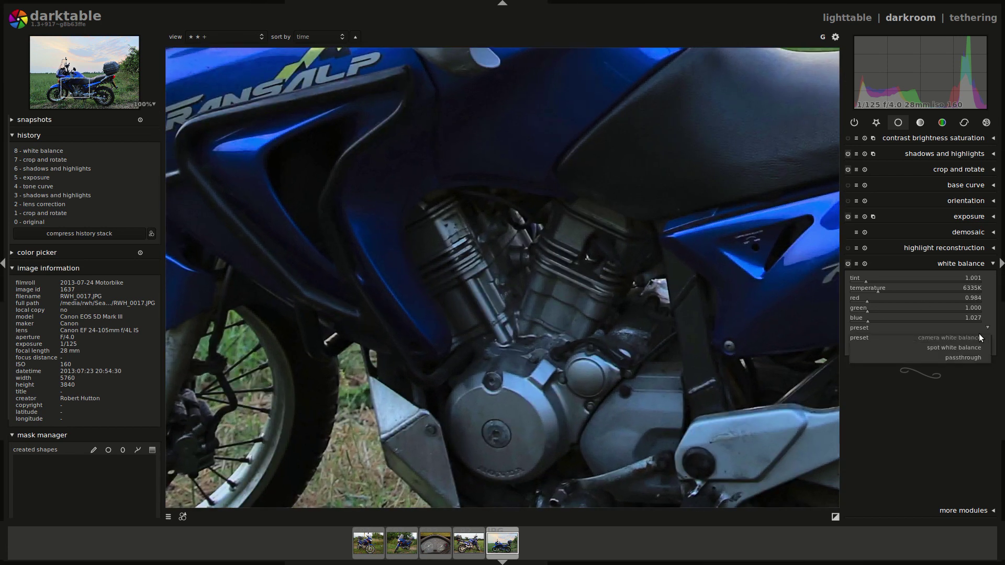
left_click(964, 348)
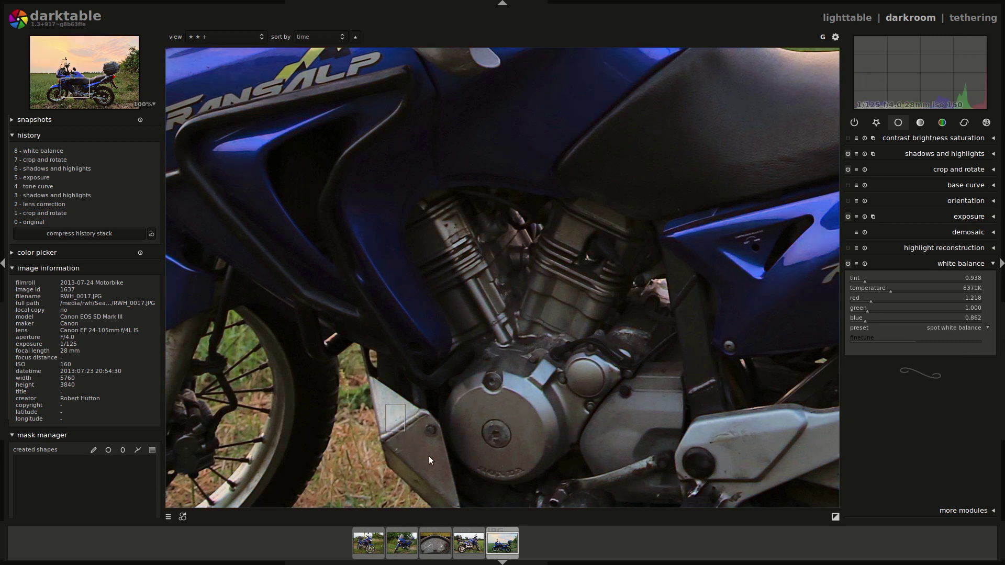
left_click_drag(428, 456, 396, 434)
scroll(467, 423, "down", 3)
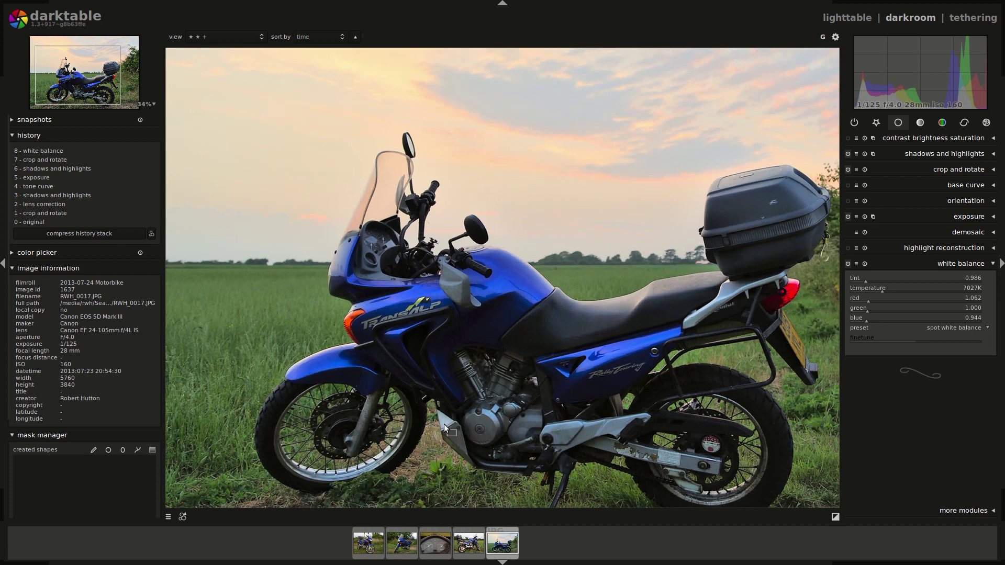
left_click(444, 427)
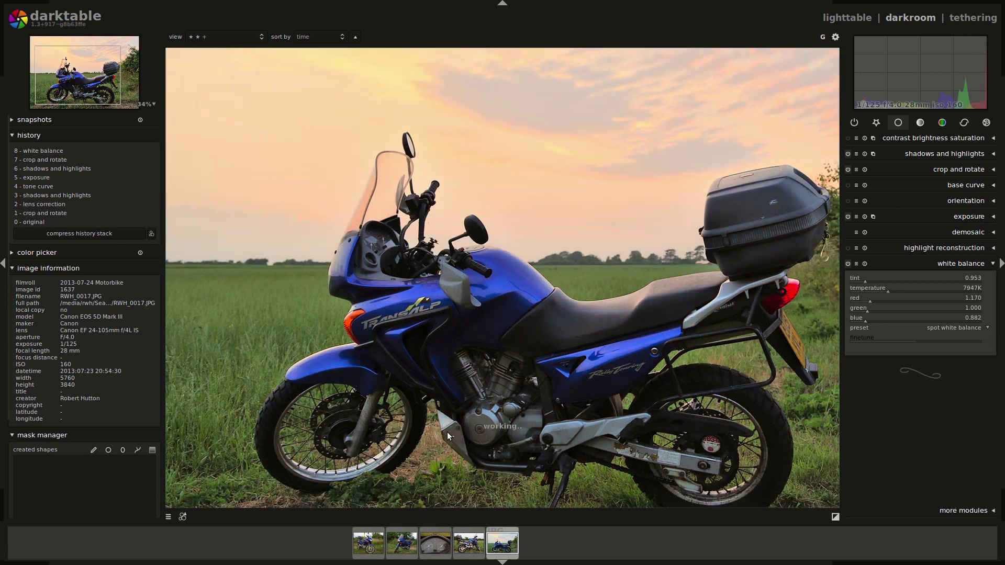
left_click(470, 435)
scroll(643, 372, "down", 3)
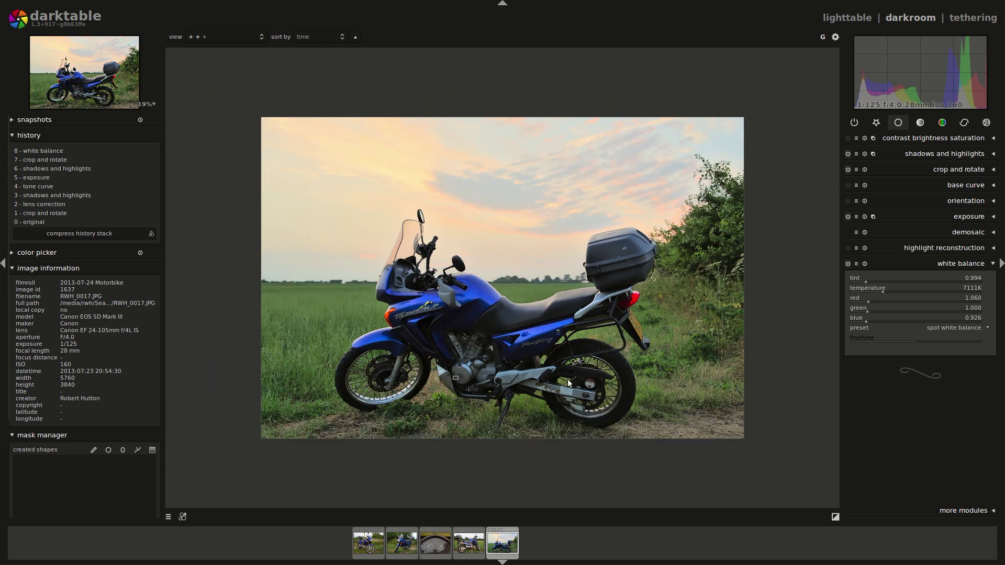
- Peek at RWH_9996.CR2 from the filmstrip, then return to the sunset photo
left_click(401, 551)
double_click(401, 551)
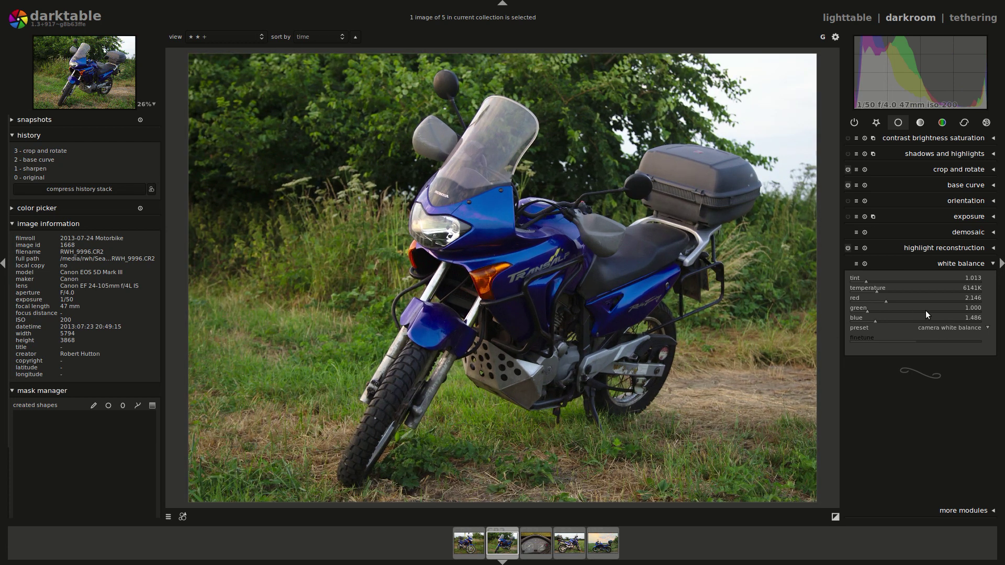
key("space")
key("space")
key("space")
- Resample spot white balance over the bike's blue body, then open RWH_9995.CR2 from the filmstrip
left_click(965, 328)
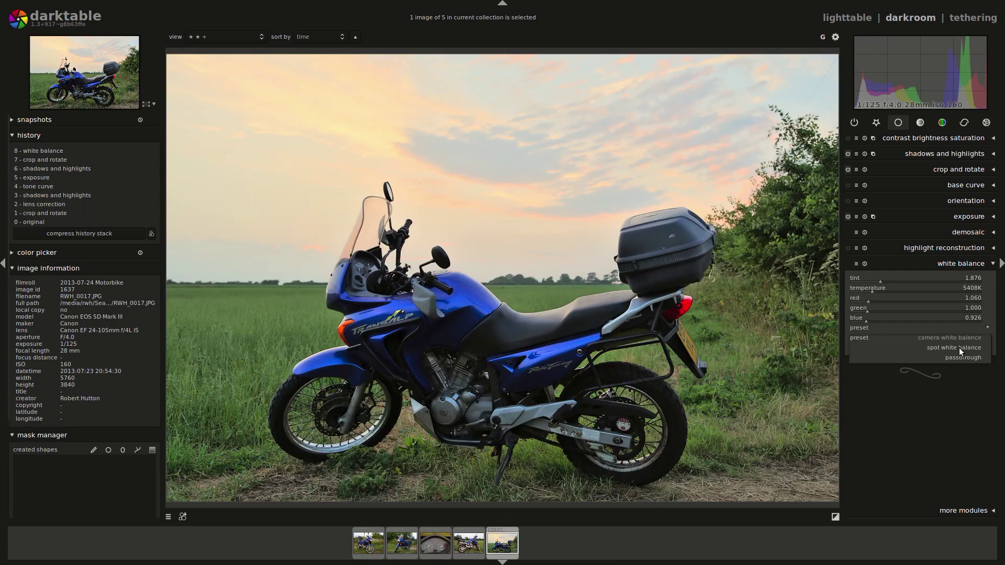
left_click(959, 347)
mouse_move(507, 336)
left_mouse_down()
mouse_move(529, 343)
mouse_move(517, 347)
left_mouse_up()
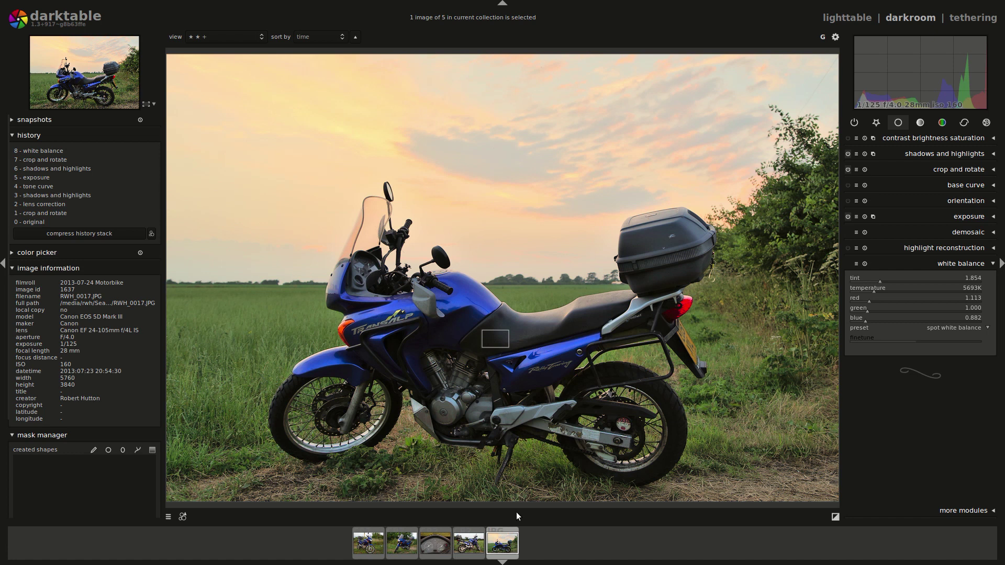
left_click(379, 547)
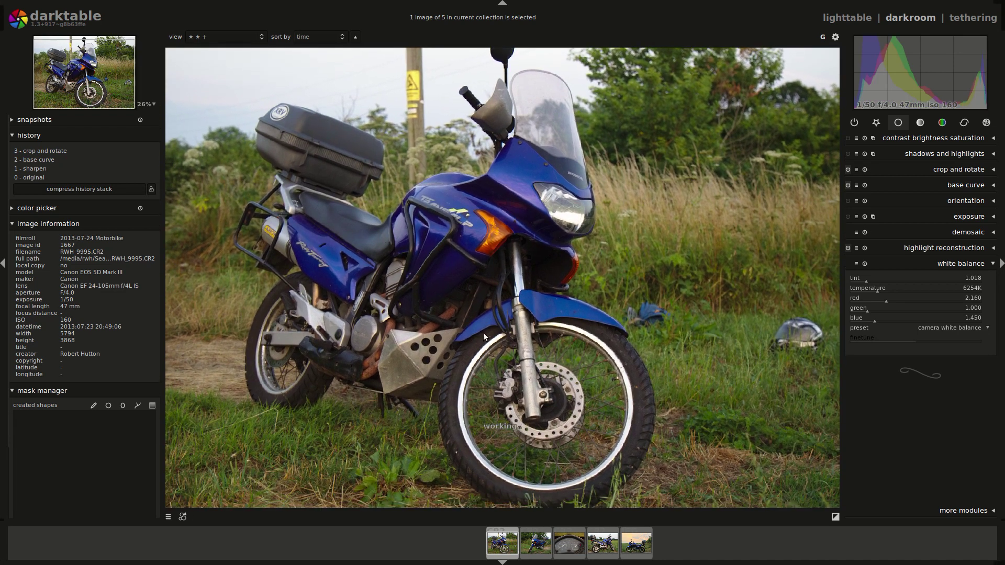
scroll(483, 332, "down", 1)
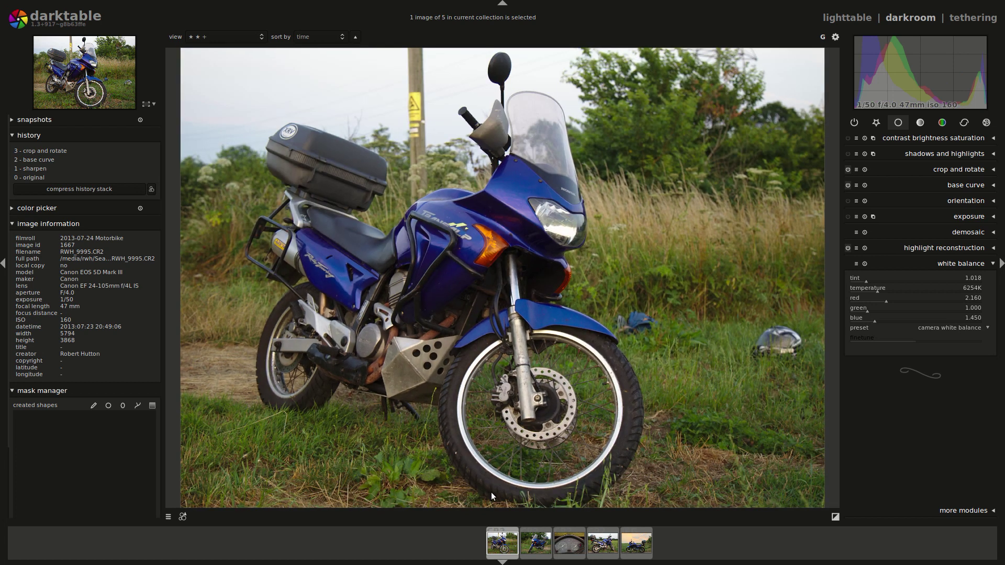
- Select all five photos and export them as quality-75 JPEGs capped at 1620×1080
left_click(854, 19)
key("ctrl+a")
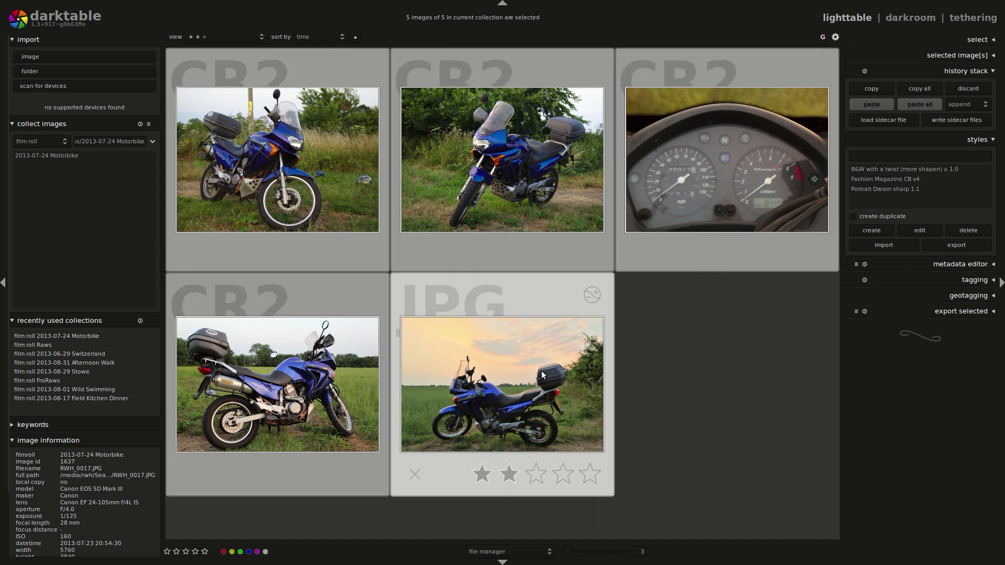
left_click(960, 311)
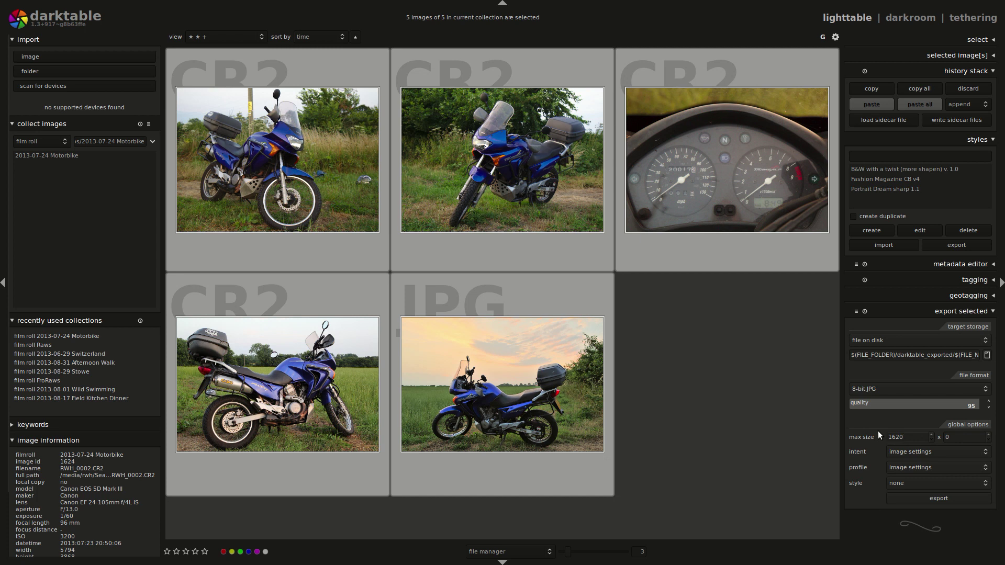
type("1080")
key("Tab")
left_click(943, 500)
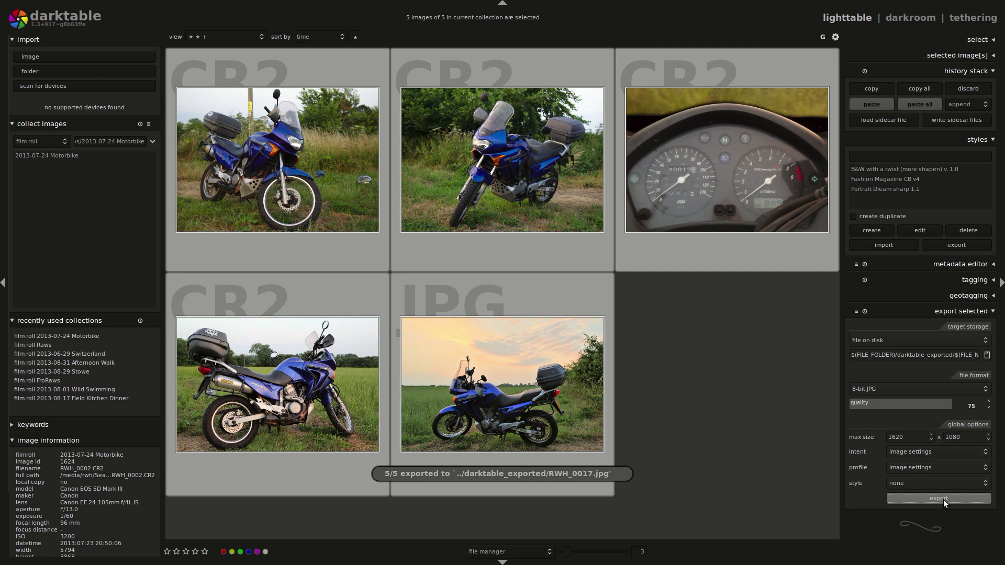
- Leave darktable fullscreen and, in a new Terminal, change into the Seagate Backup Plus Drive's Photos folder
key("F11")
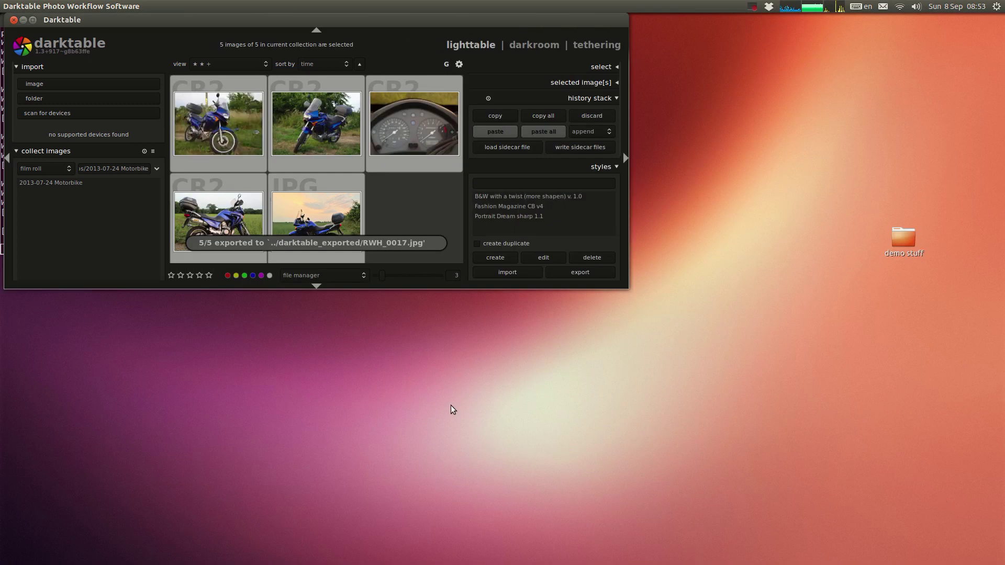
key("ctrl+alt+t")
type("cd /media/rwh/Seagate\\ Backup\\ Plus\\ Drive/")
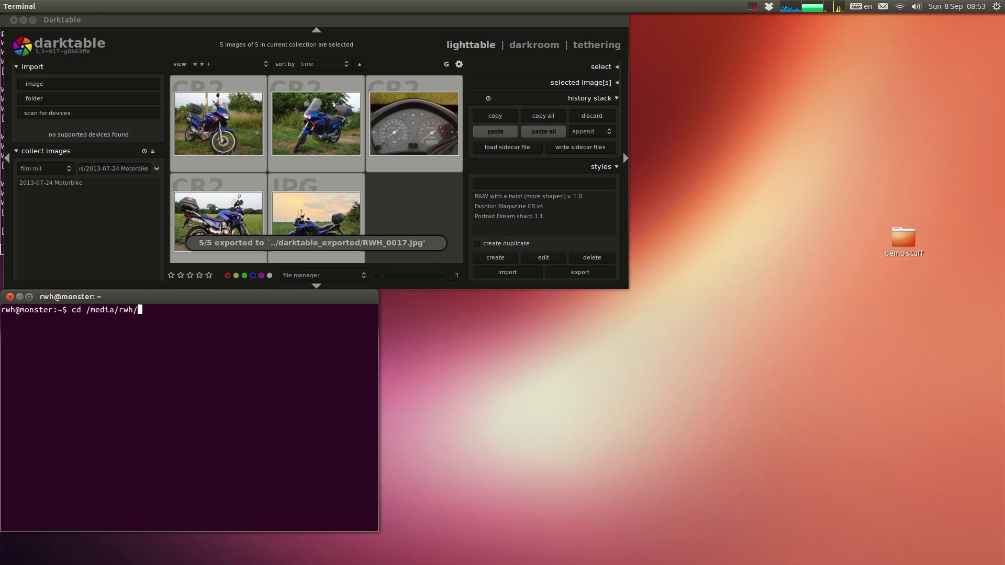
key("Tab")
key("Tab")
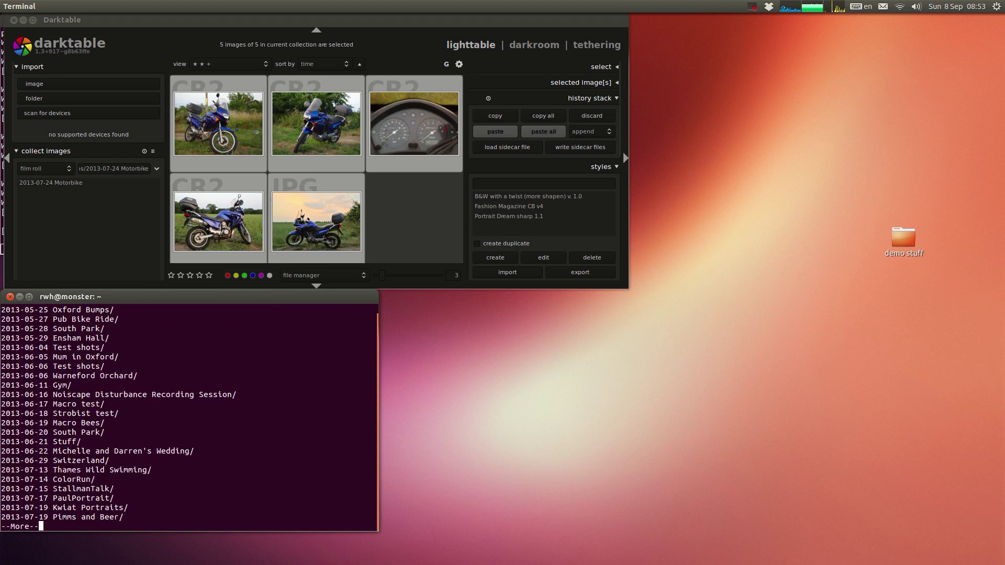
key("space")
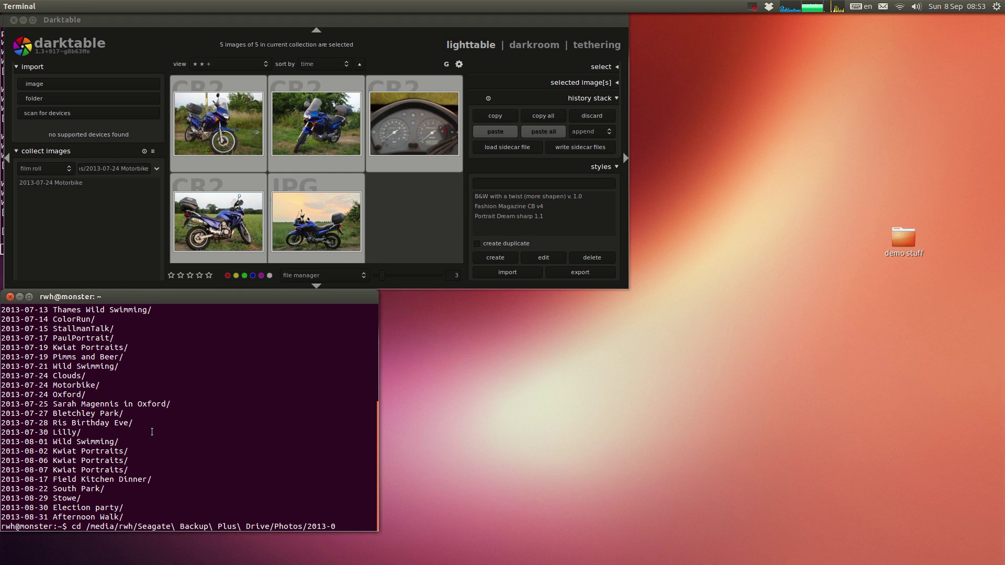
key("shift+Page_Up")
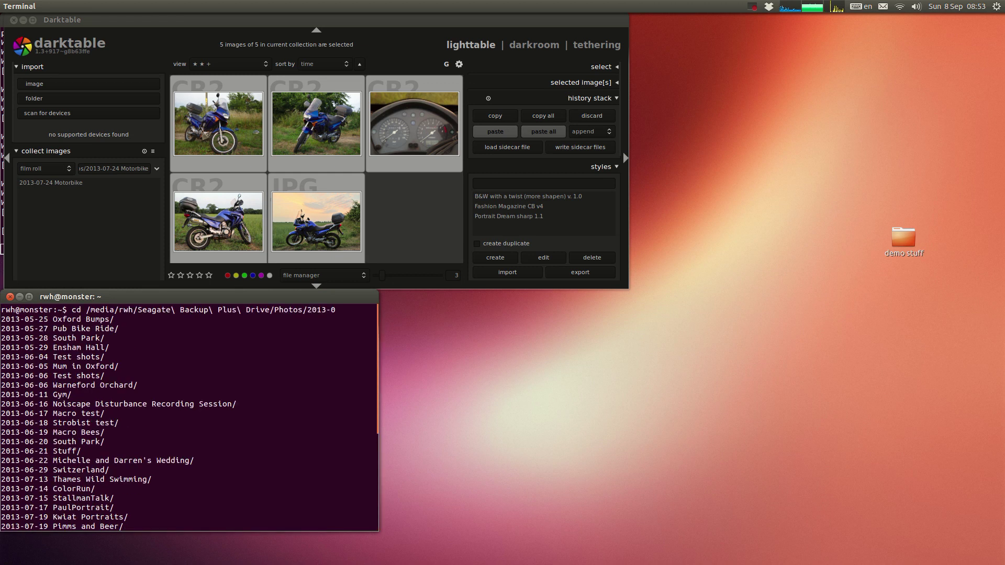
key("shift+Page_Down")
key("BackSpace")
key("BackSpace")
key("BackSpace")
key("BackSpace")
key("BackSpace")
key("BackSpace")
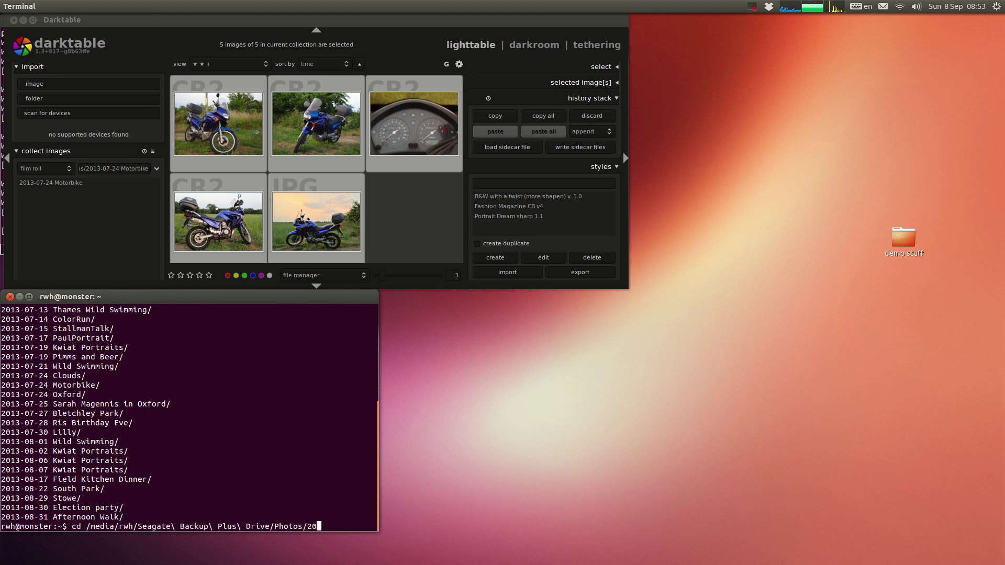
key("Return")
- Change into the 2013-07-24 Motorbike folder with cd *Motor* and launch Geeqie there
type("cd *")
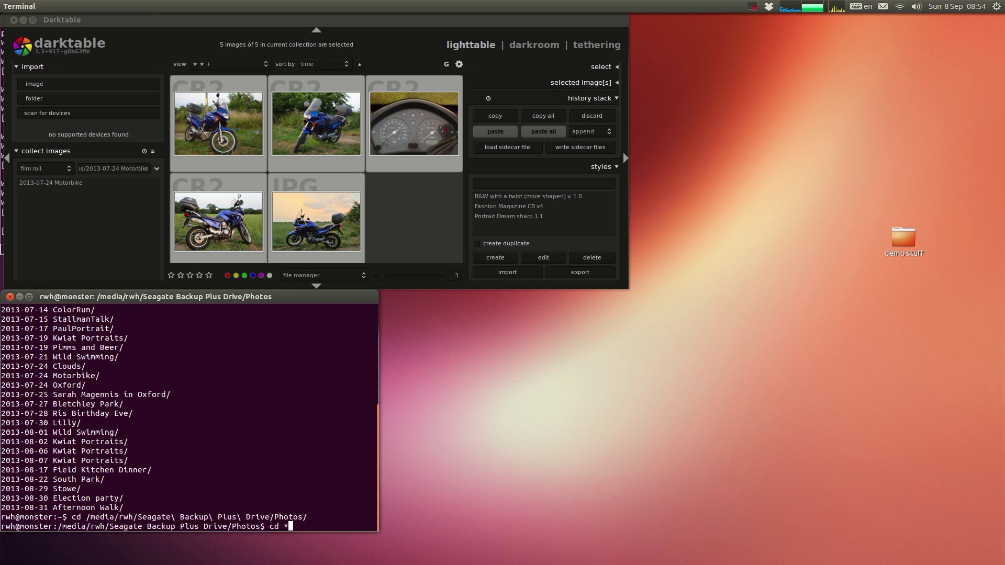
type("Motor*")
key("Return")
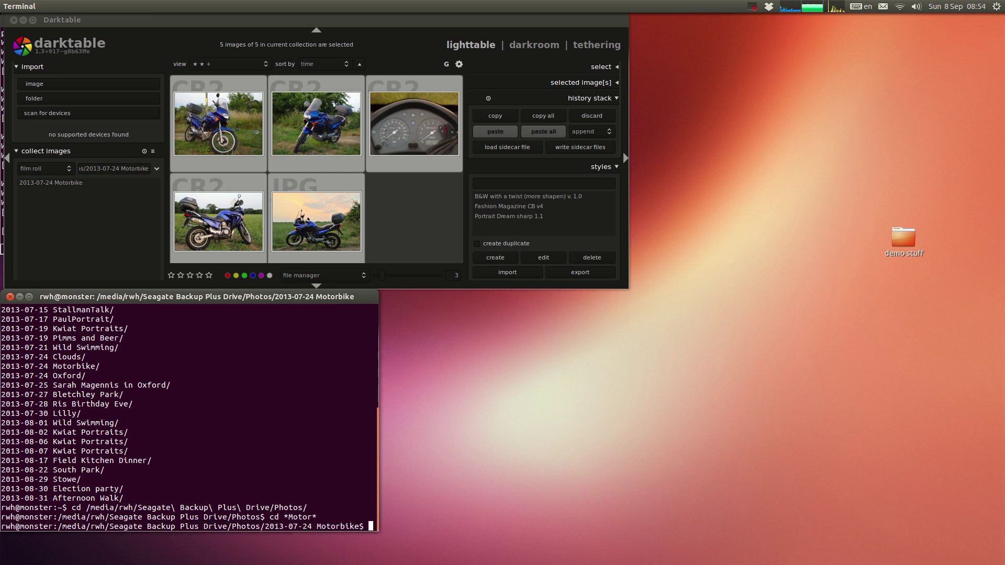
type("geeqie")
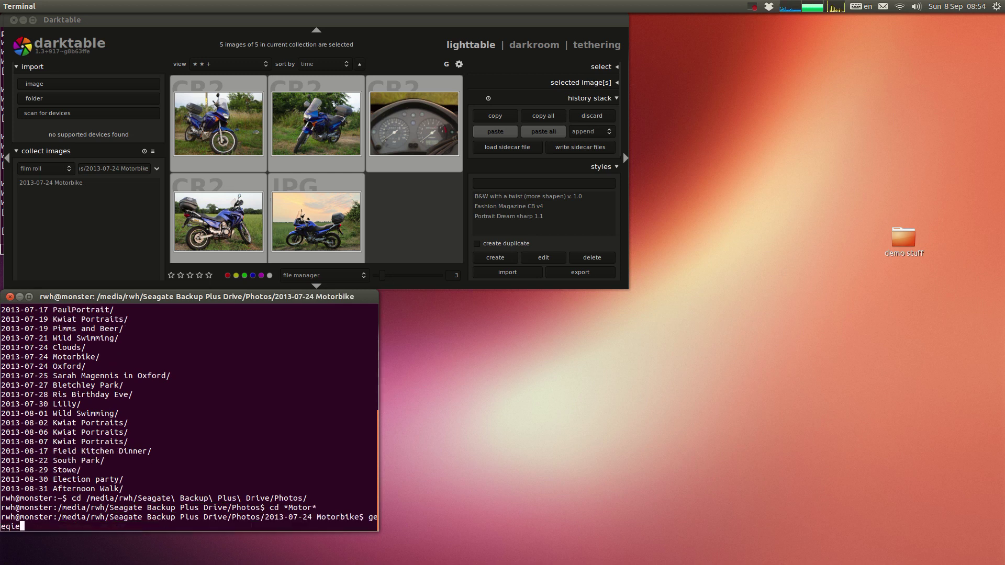
key("Return")
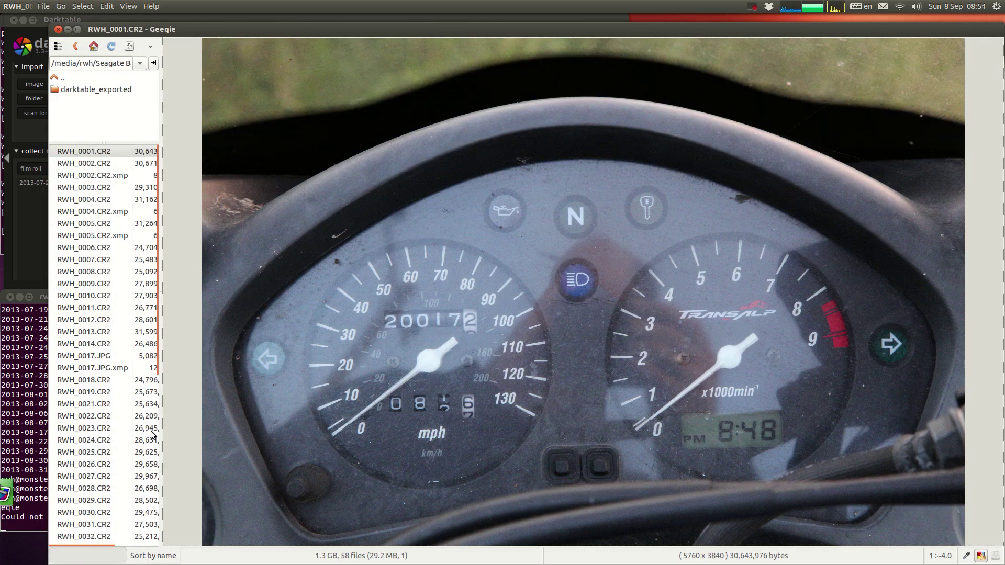
- Open darktable_exported and view RWH_0002.jpg, RWH_0005.jpg, then the 1620×1080 RWH_0017.jpg
left_click(85, 89)
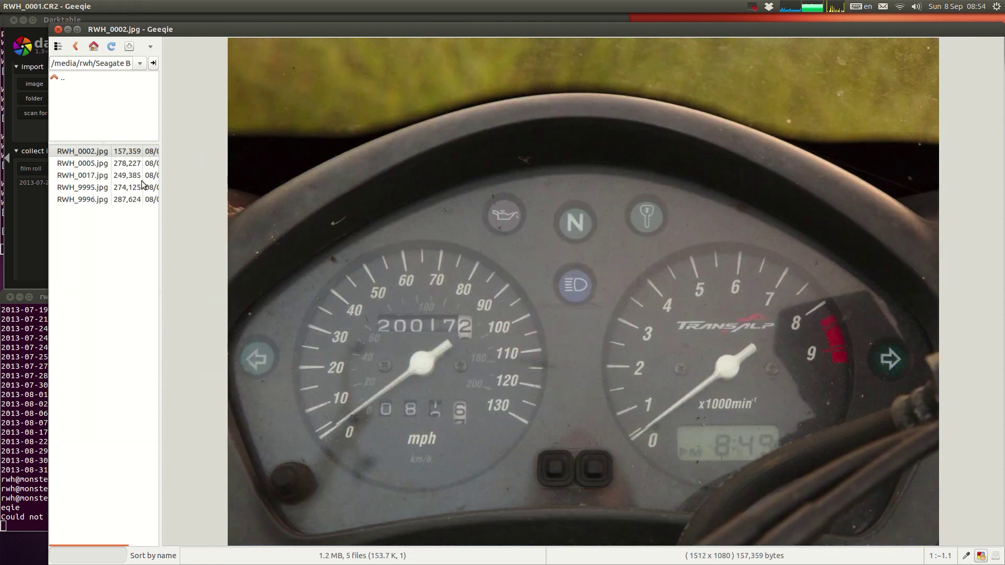
left_click(86, 152)
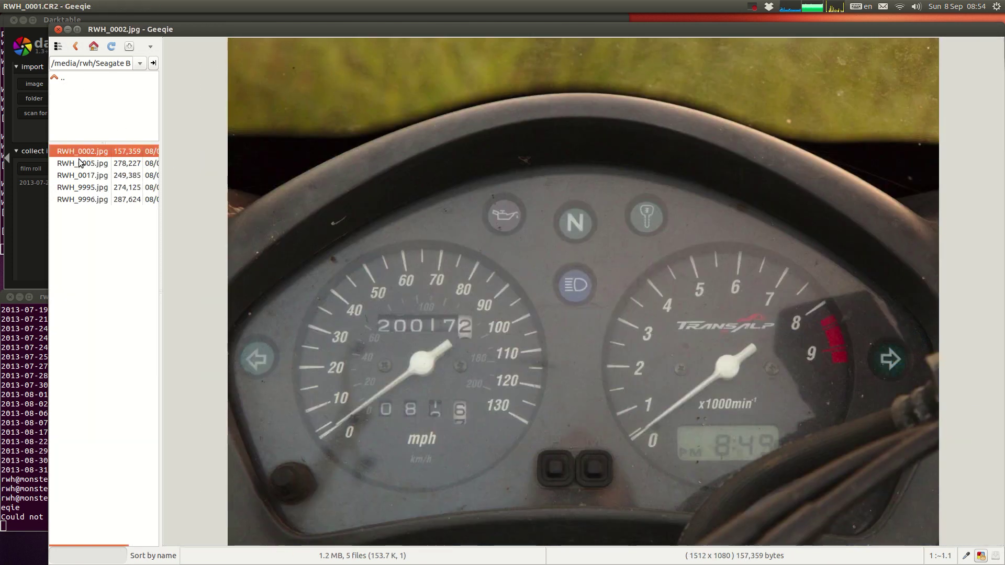
left_click(80, 163)
key("Down")
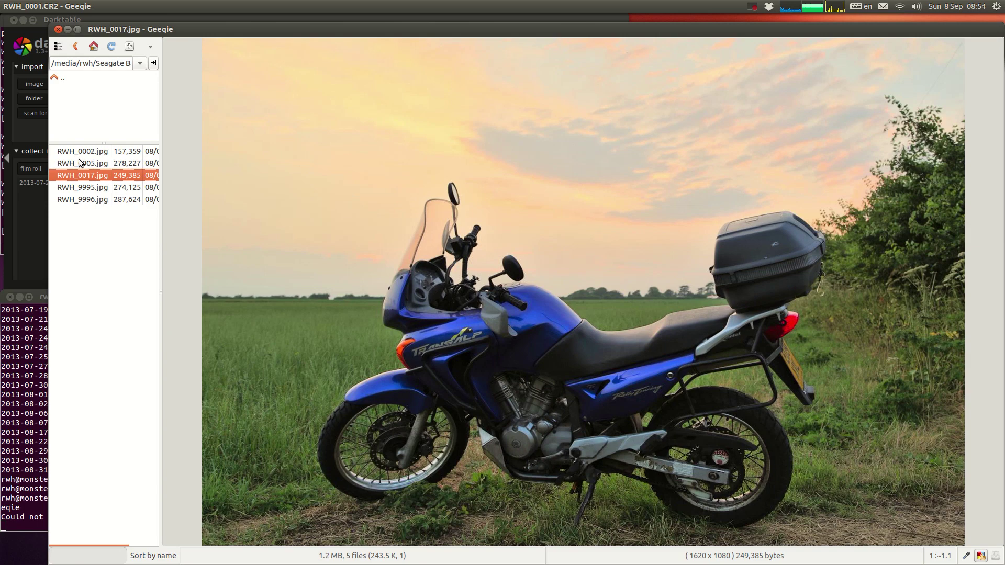